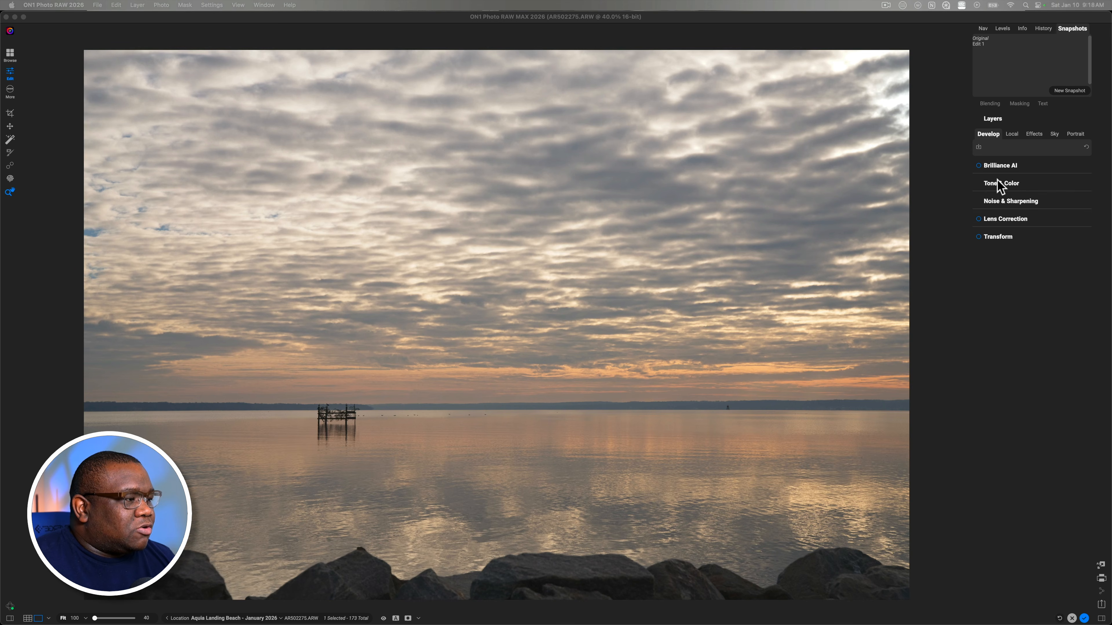
Try Brilliance AI on the photo and compare the result with the unedited preview.
left_click(978, 165)
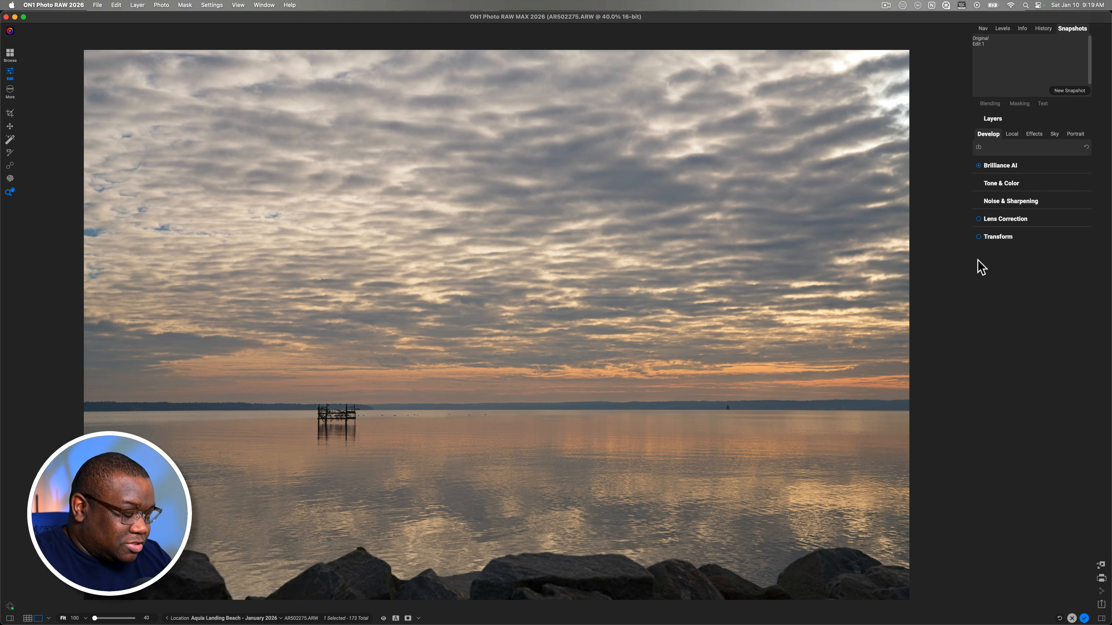
key("backslash")
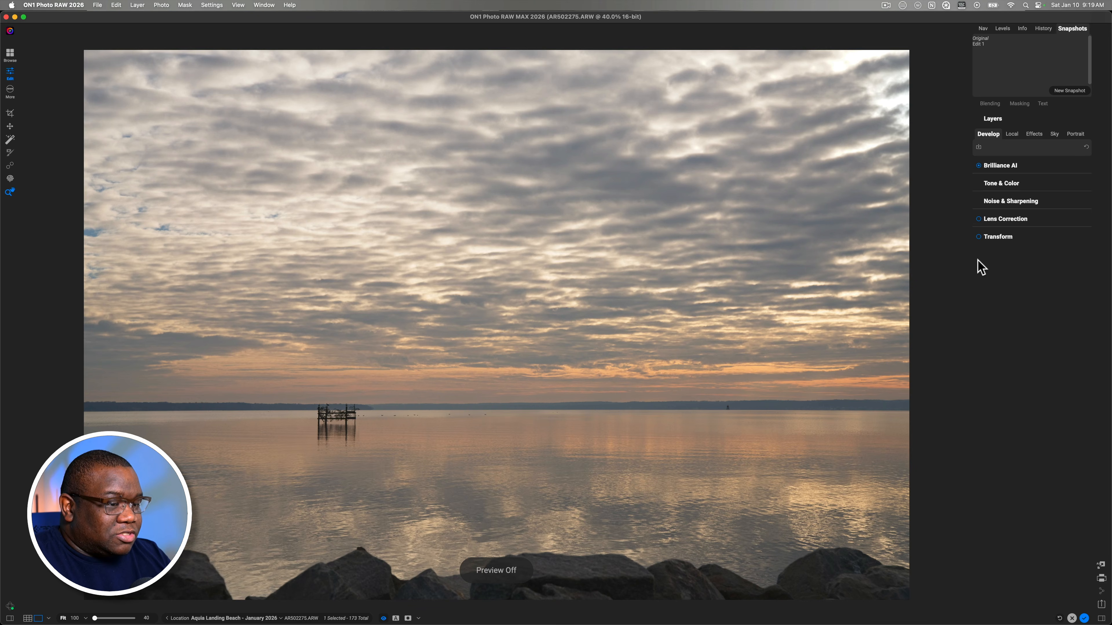
key("backslash")
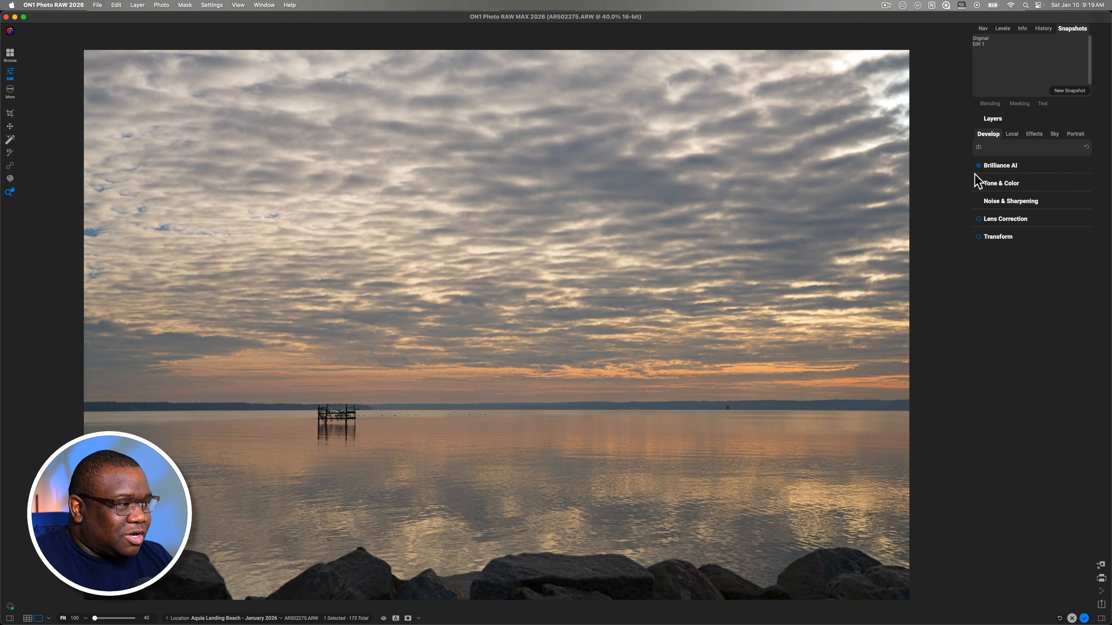
Try a stronger Brilliance AI amount of about 146, and turn the Brilliance AI adjustment off.
left_click(992, 169)
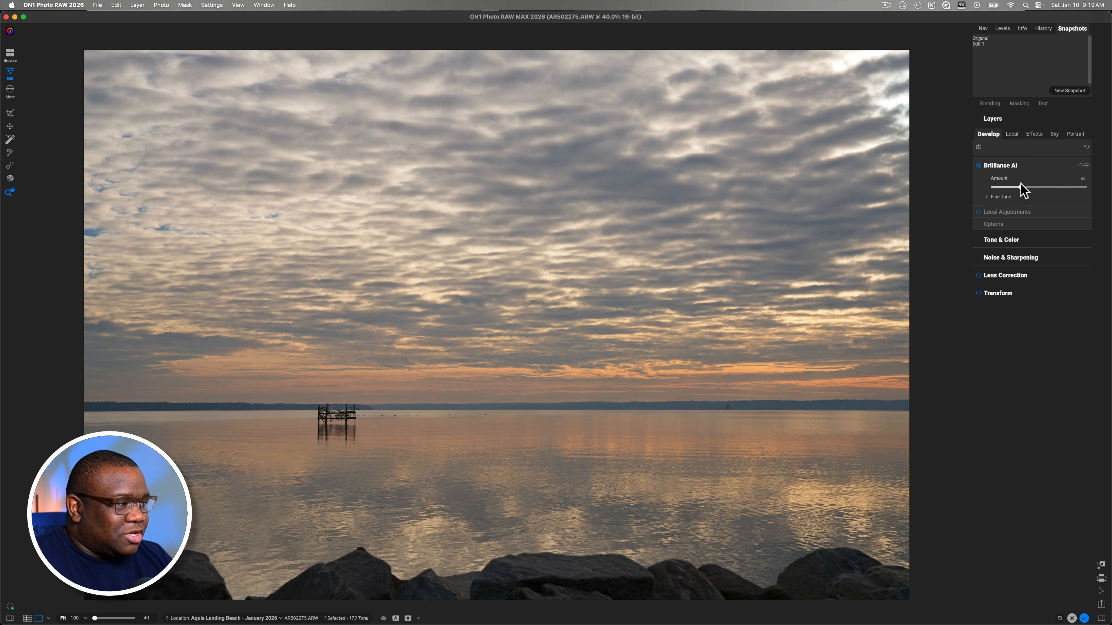
left_click_drag(1020, 187, 1059, 188)
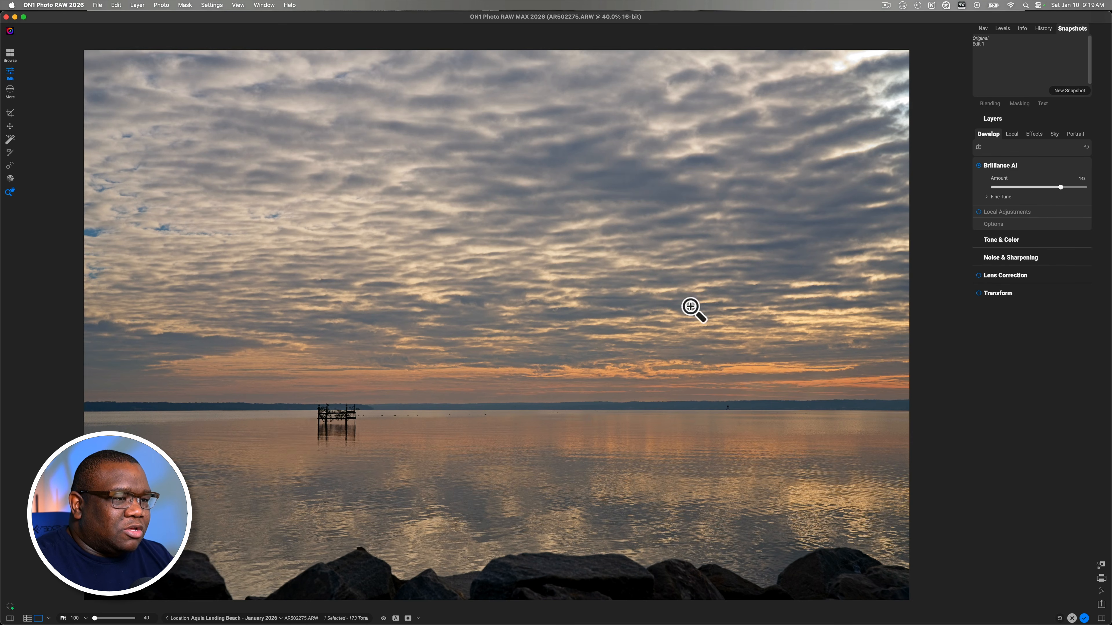
left_click(978, 166)
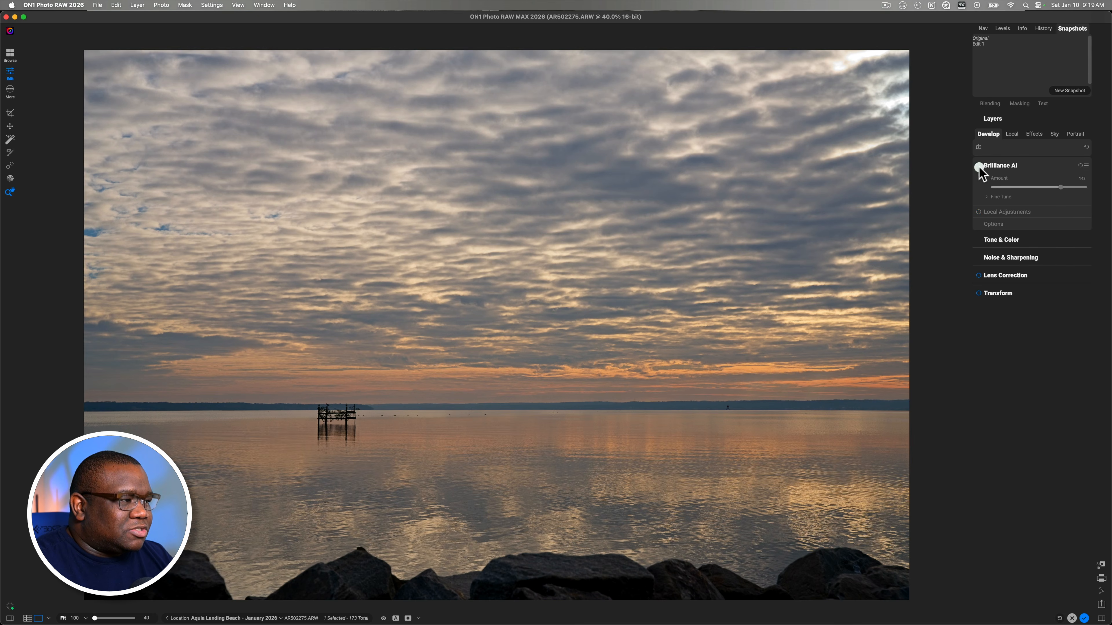
left_click(994, 166)
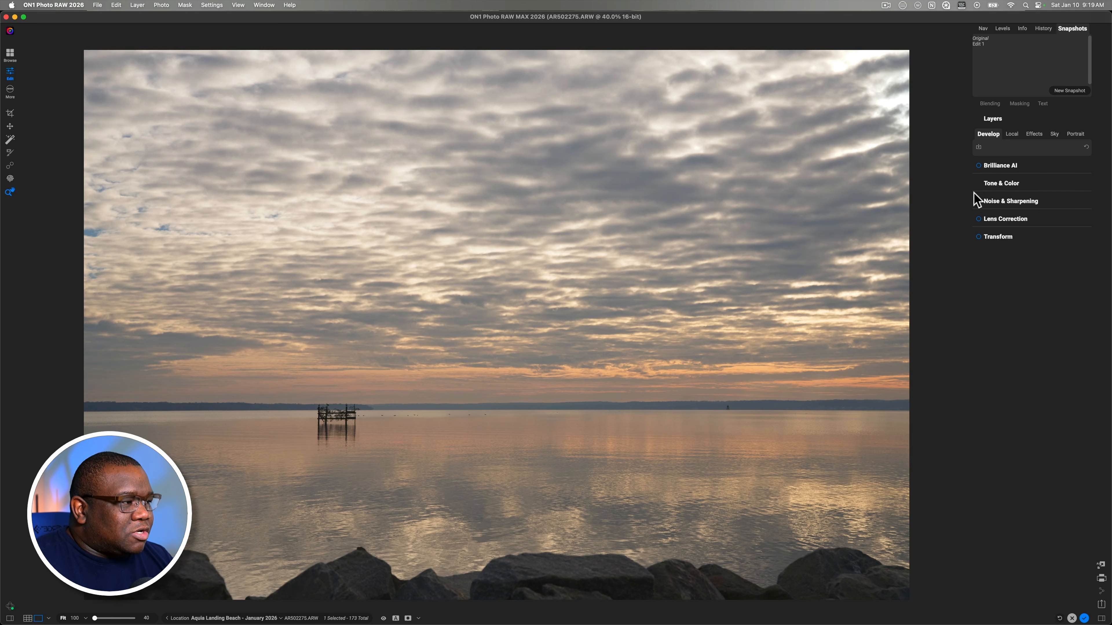
Convert the photo to black and white by setting Saturation to -100 in Tone & Color.
left_click(1001, 184)
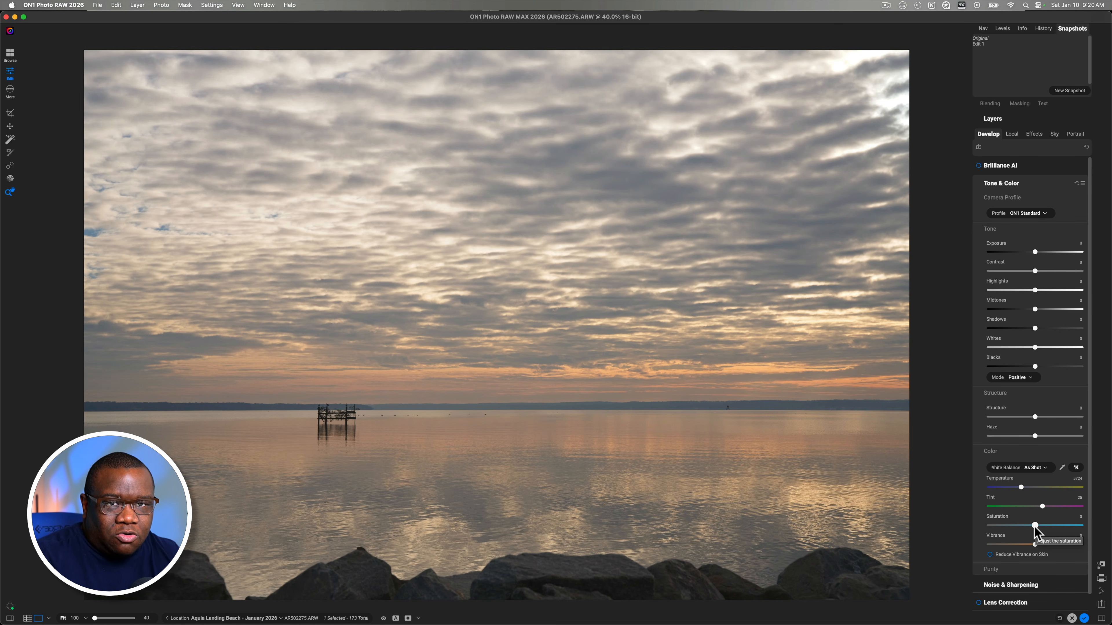
left_click_drag(1033, 526, 957, 526)
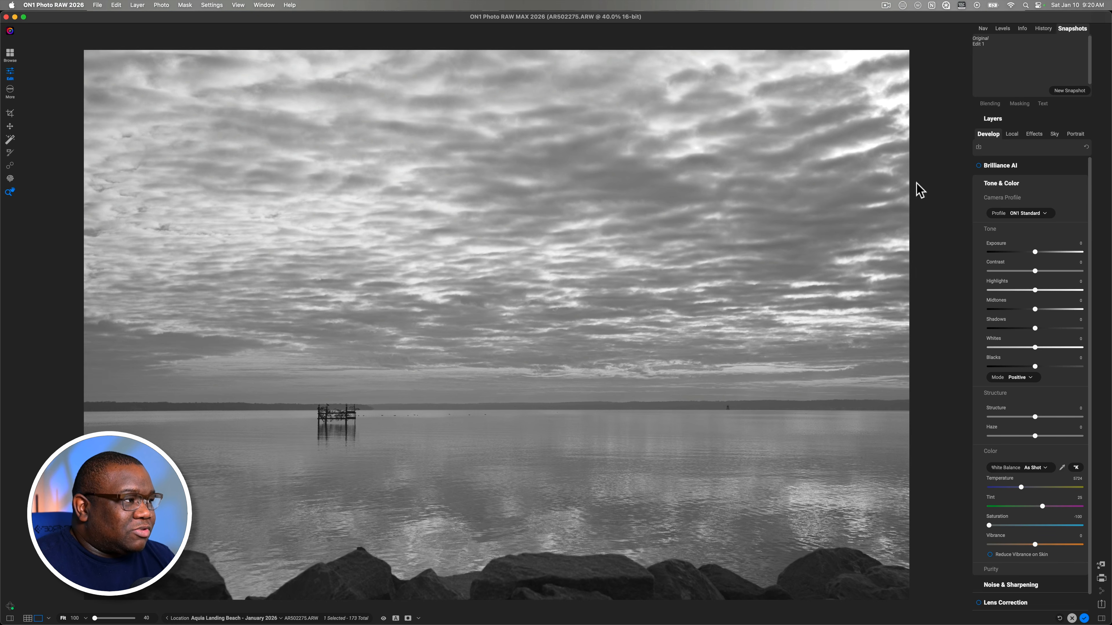
Display the levels histogram and turn on the clipping warnings for the photo.
left_click(1002, 29)
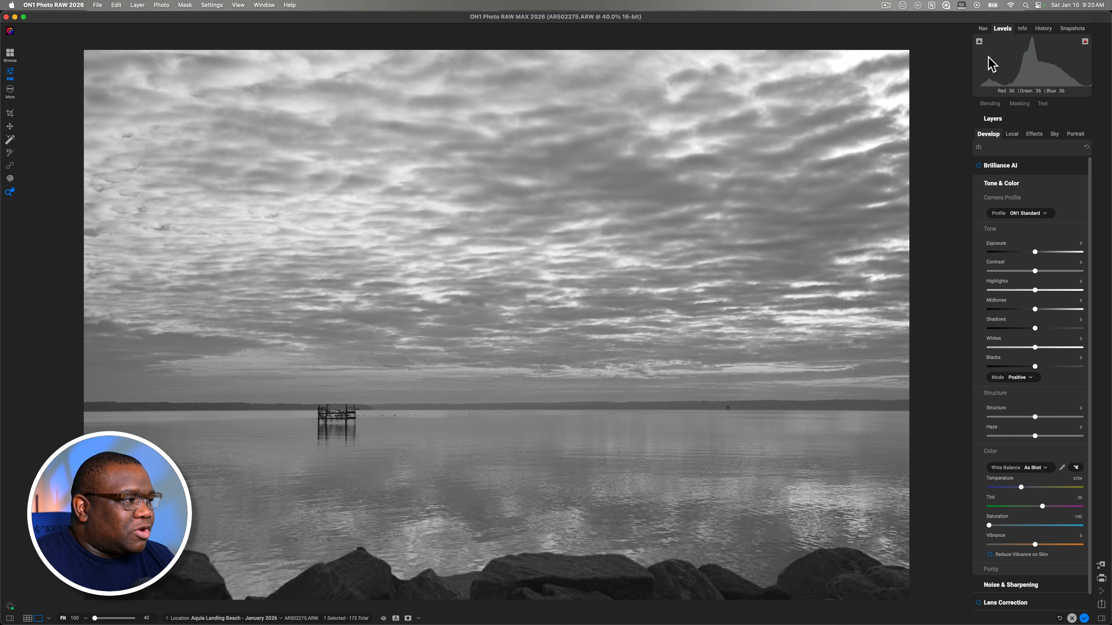
left_click(979, 42)
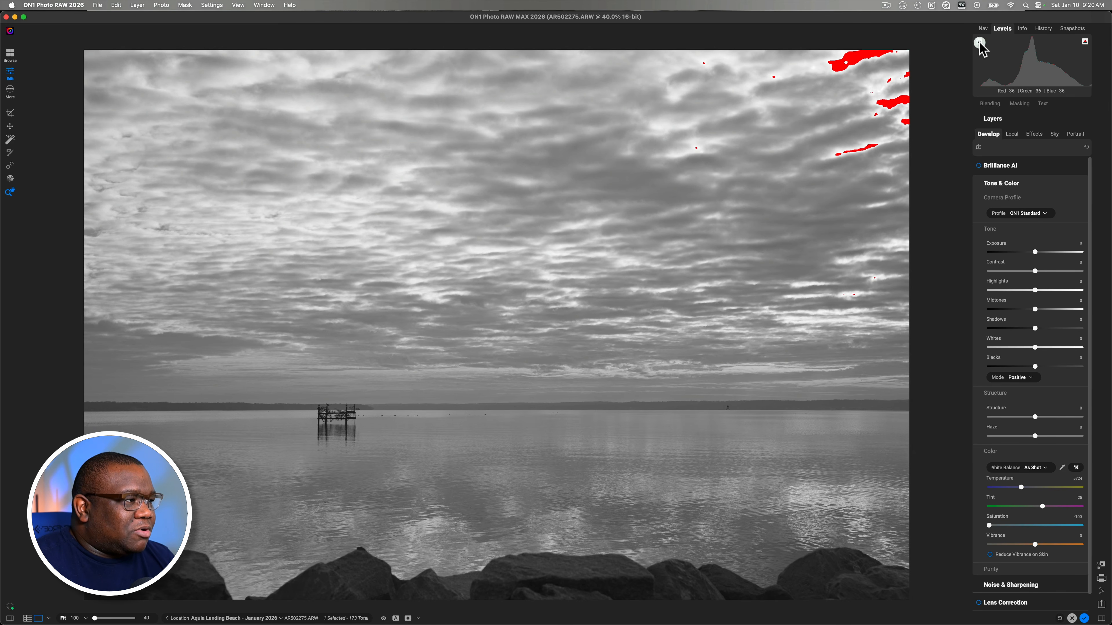
left_click(1063, 103)
left_click(1065, 104)
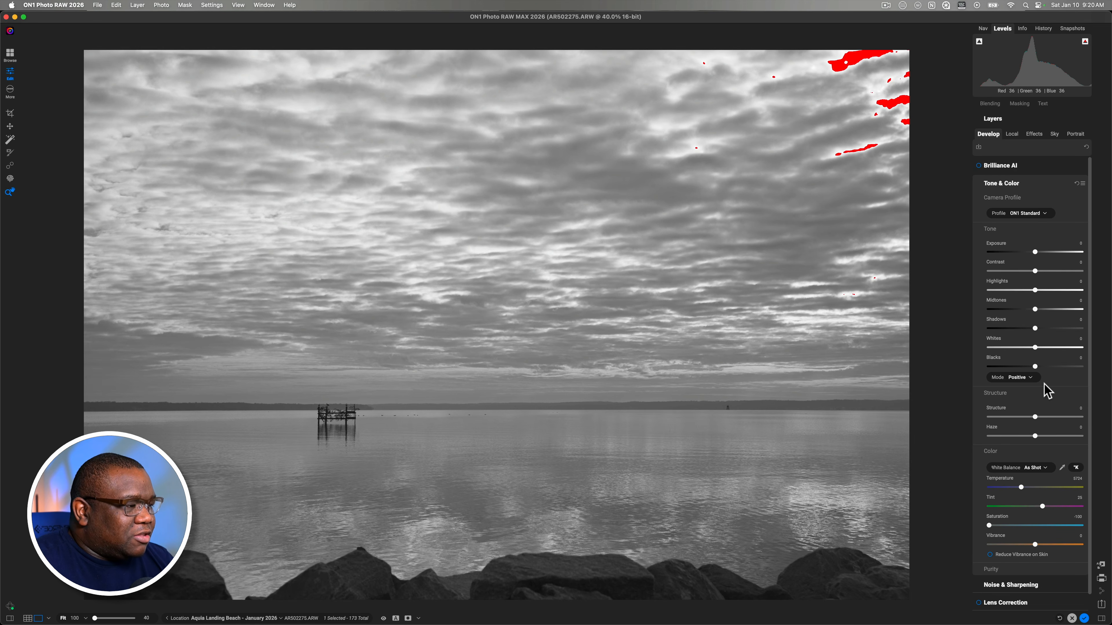
Leave Whites at 0 and lower the overall exposure to about -0.55 to reduce highlight clipping in the sky.
left_click_drag(1035, 347, 997, 348)
double_click(1015, 352)
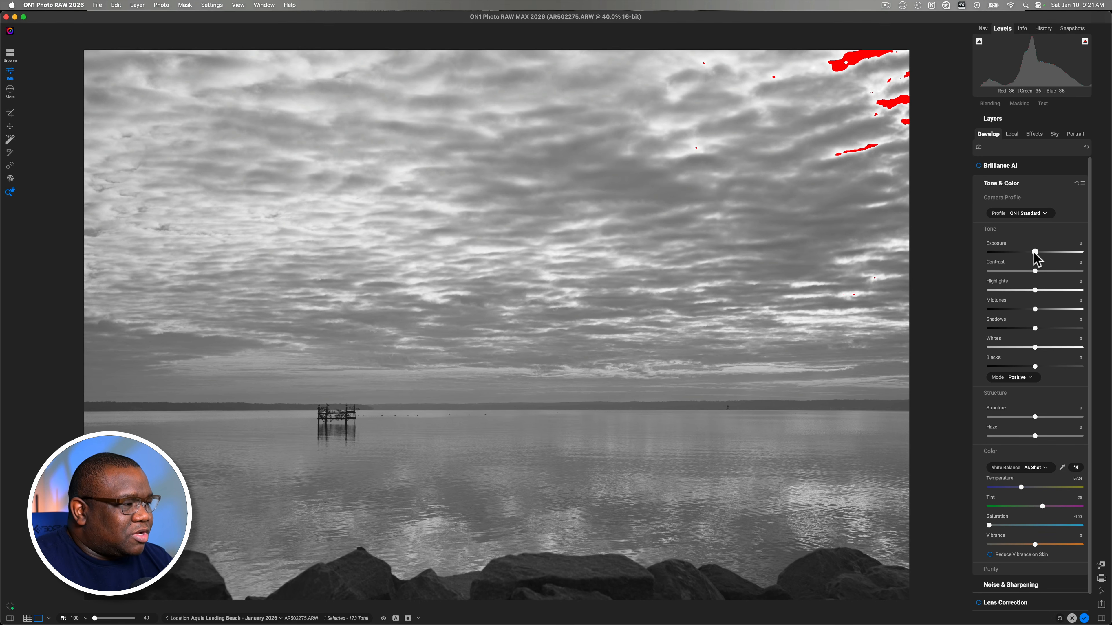
left_click_drag(1034, 252, 1029, 253)
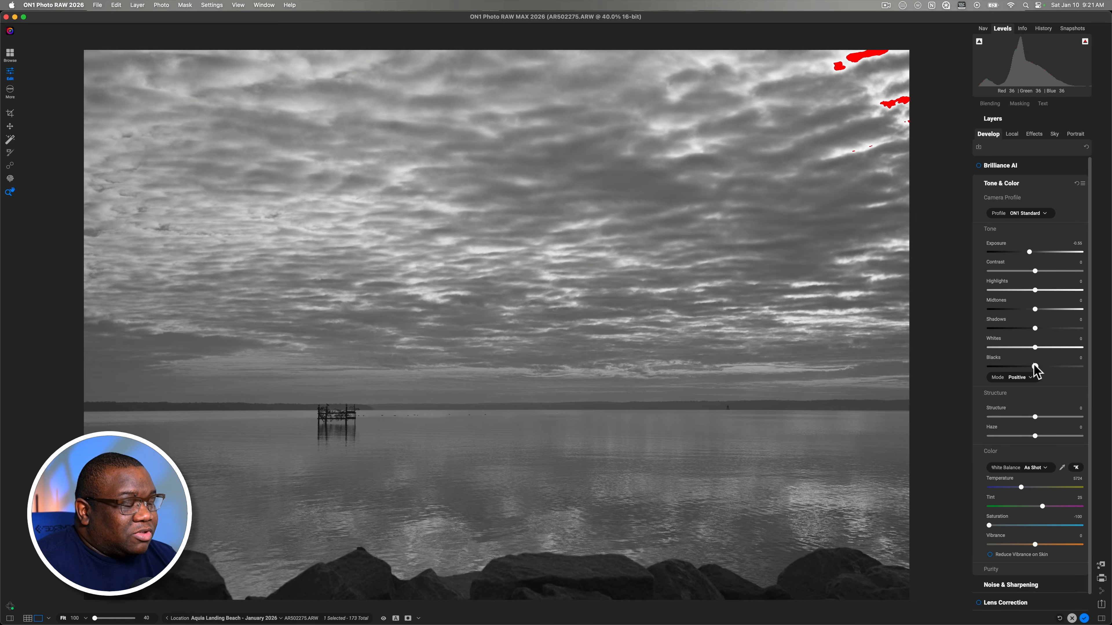
Lower Blacks to about -33 so the darkest parts of the rocks and wooden structure reach pure black.
left_click_drag(1034, 366, 1032, 365)
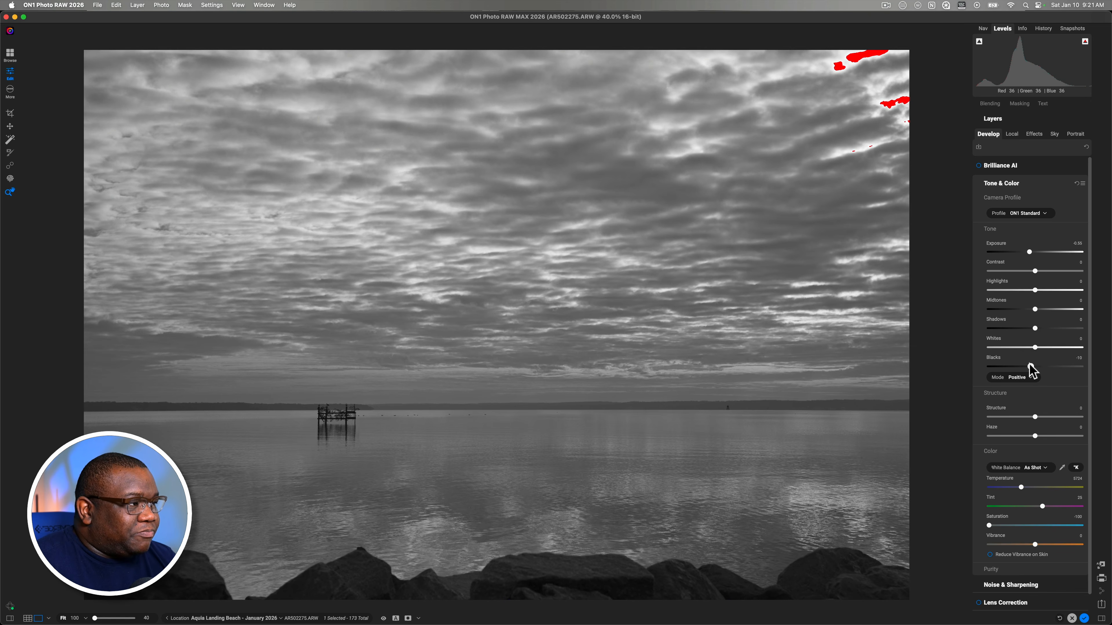
left_click_drag(1028, 366, 1025, 365)
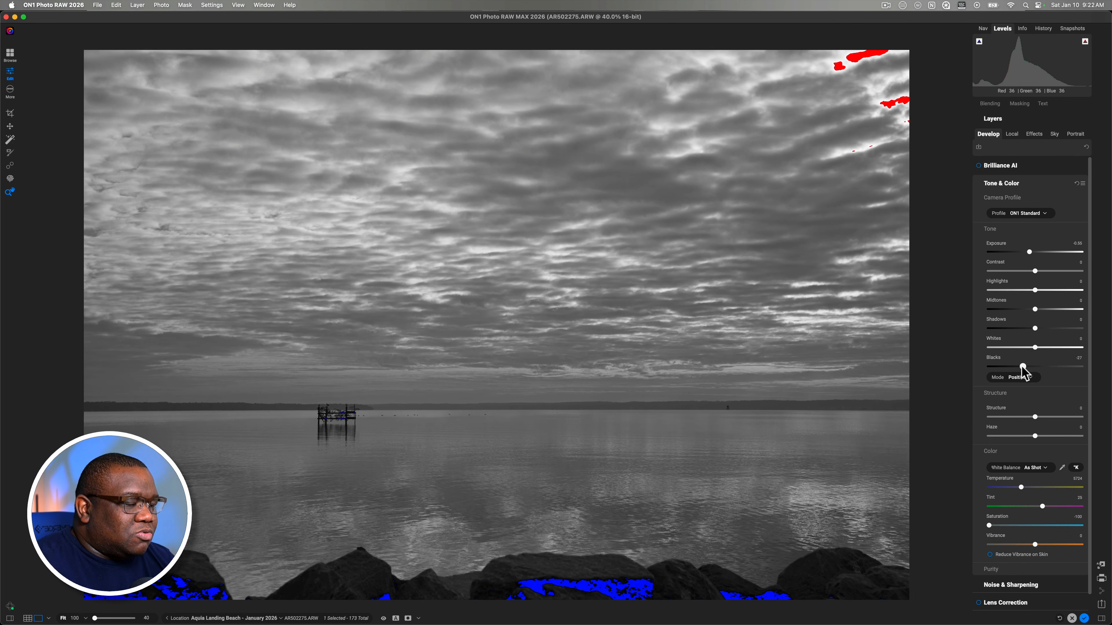
left_click_drag(1021, 367, 1023, 367)
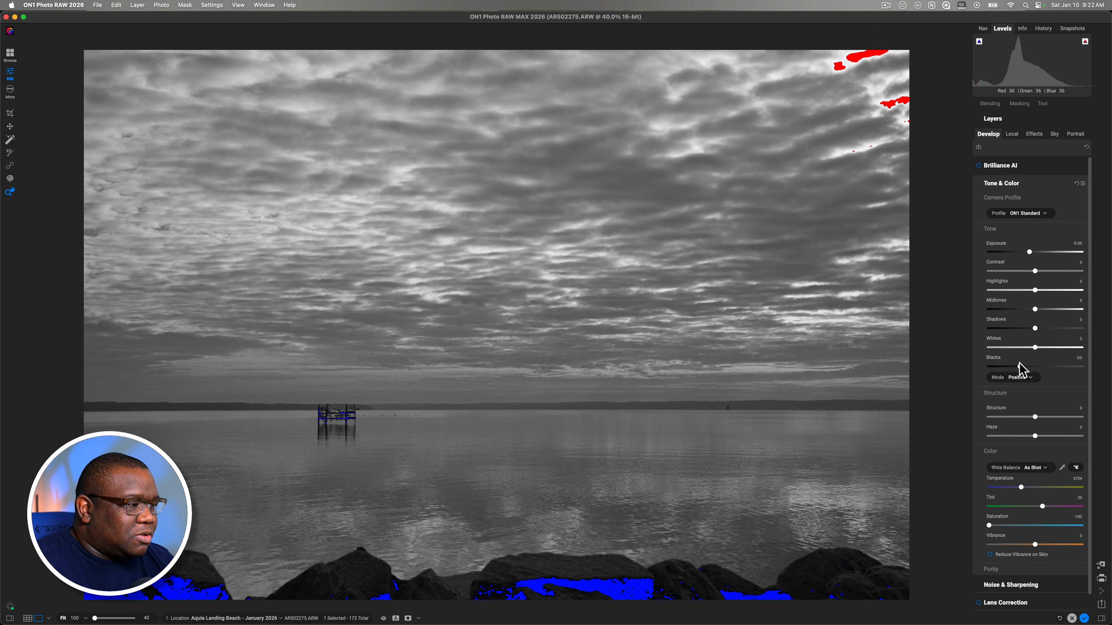
left_click(1019, 368)
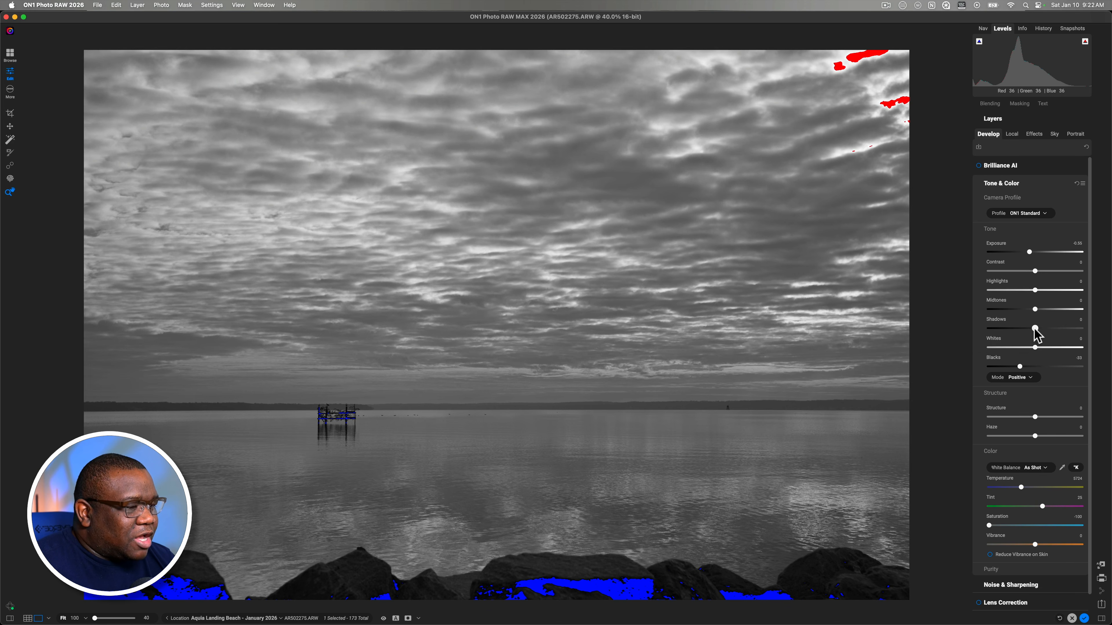
Set Shadows to about -33 and raise Midtones to 14 in the Tone settings.
left_click_drag(1035, 328, 1053, 329)
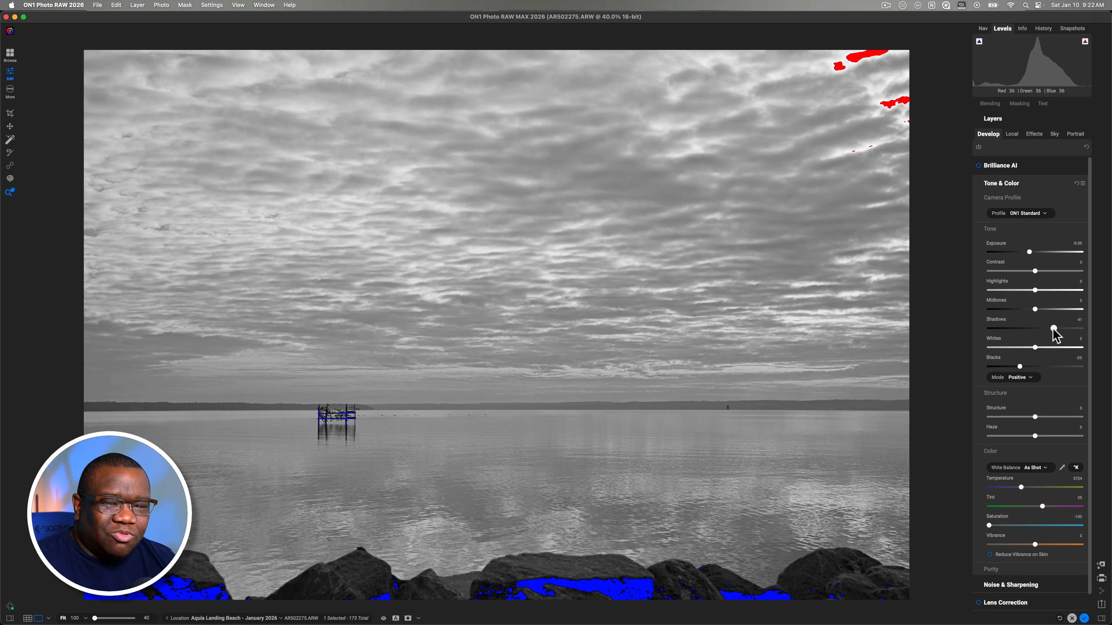
left_click_drag(1053, 329, 1029, 337)
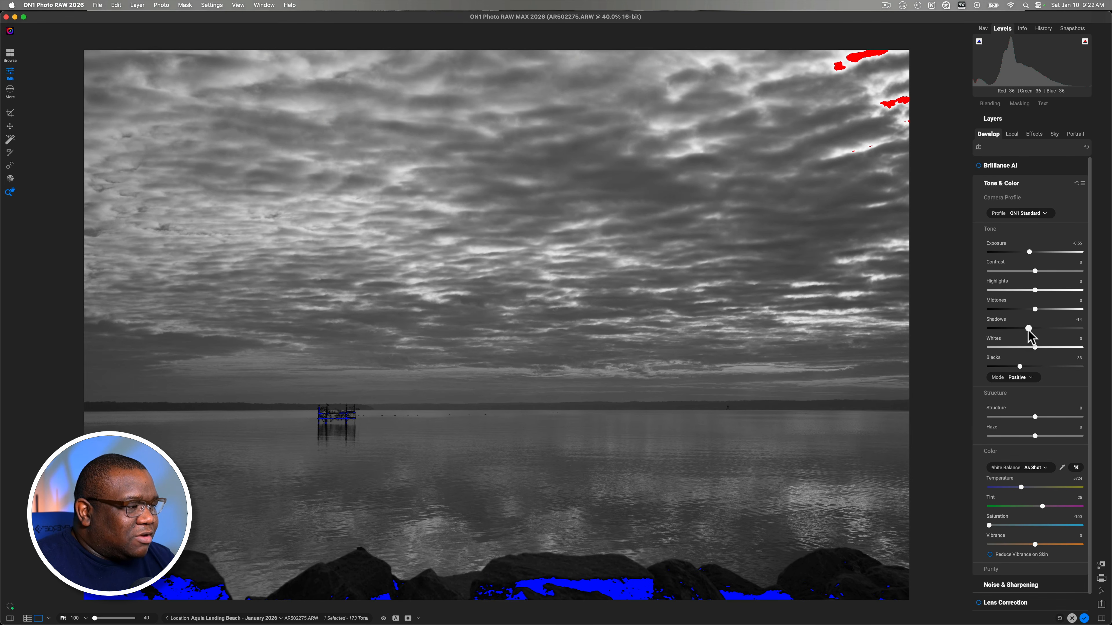
left_click(1028, 329)
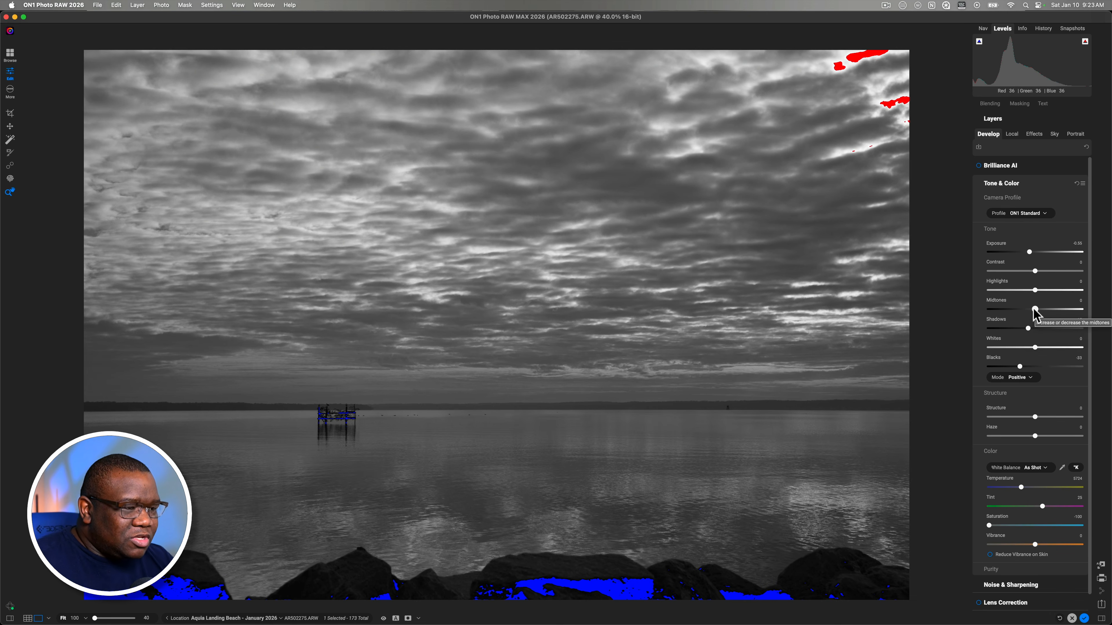
left_click_drag(1034, 309, 1040, 309)
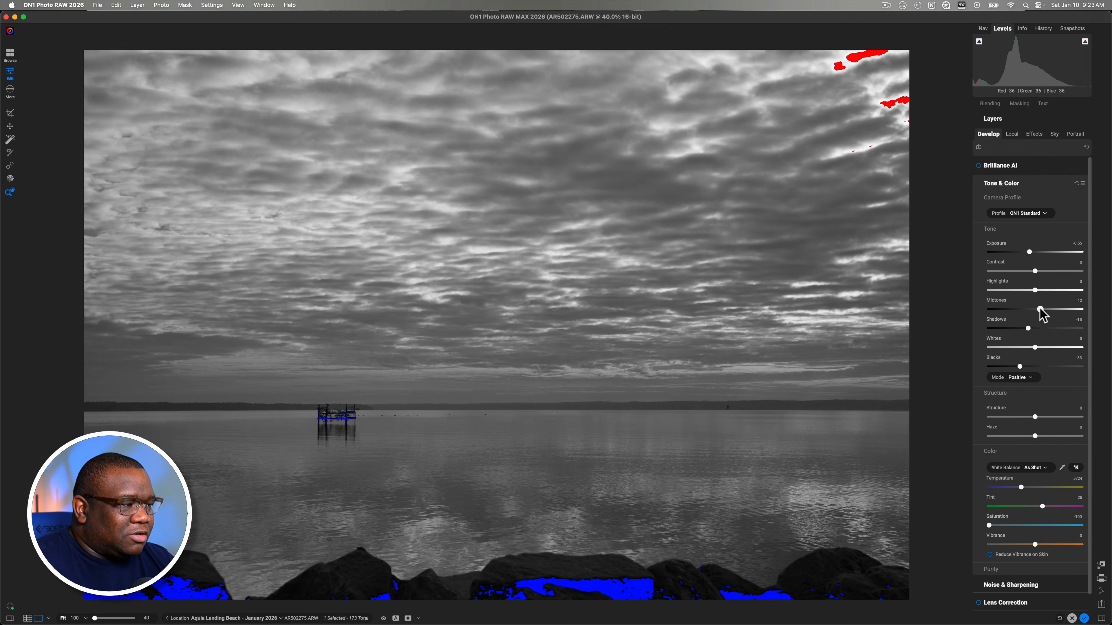
left_click_drag(1040, 309, 1041, 310)
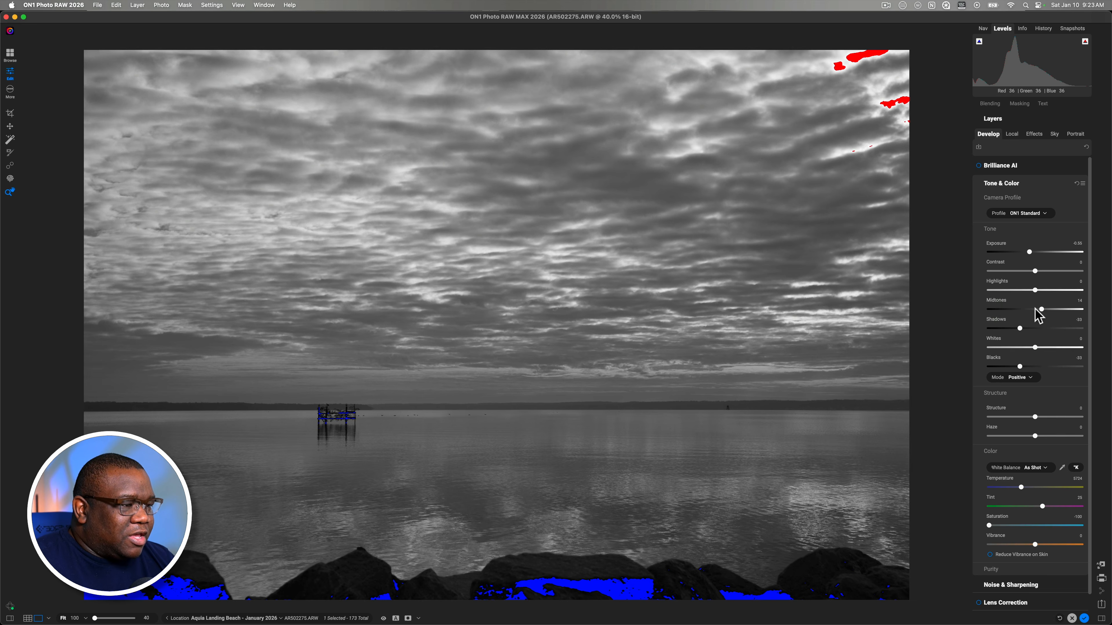
Raise Highlights to 13 and Whites to about 8.
left_click_drag(1037, 289, 1038, 290)
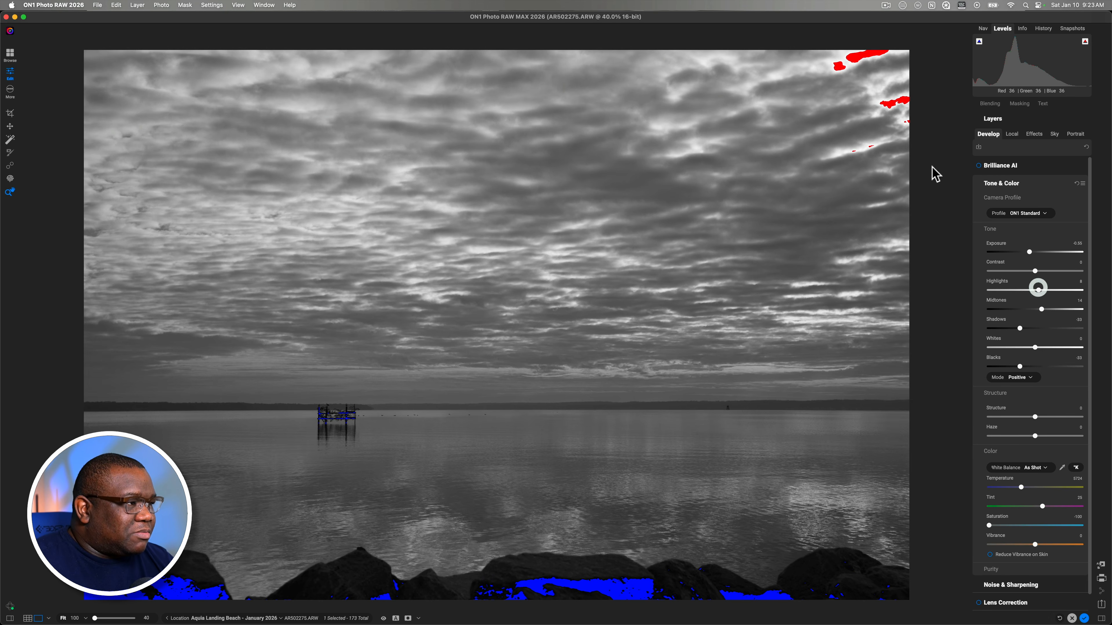
left_click_drag(1038, 290, 1039, 289)
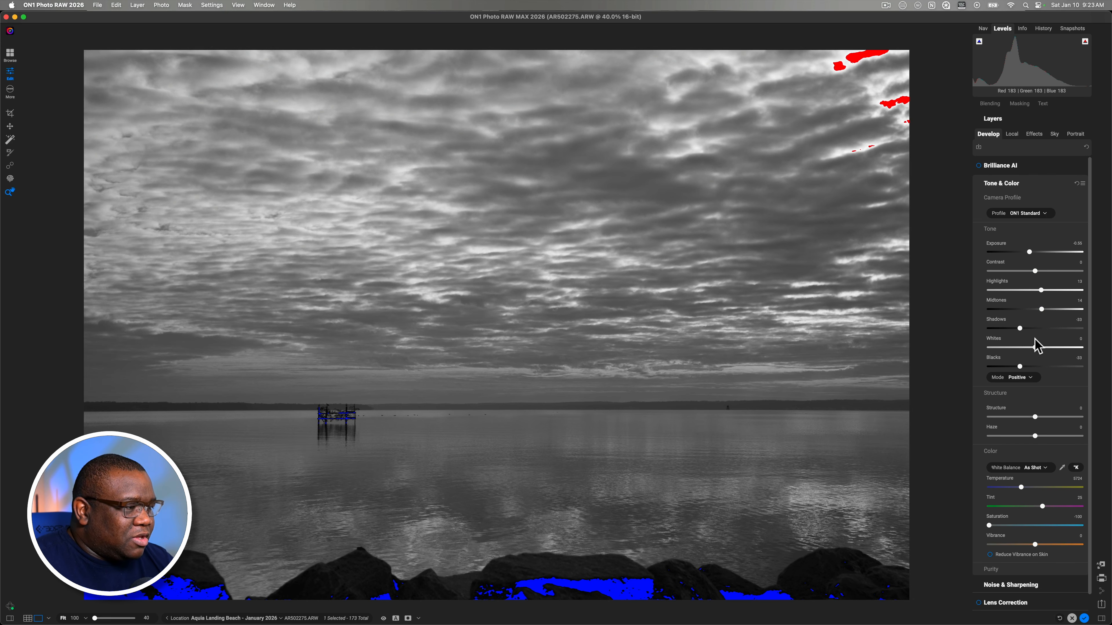
left_click_drag(1035, 347, 1038, 347)
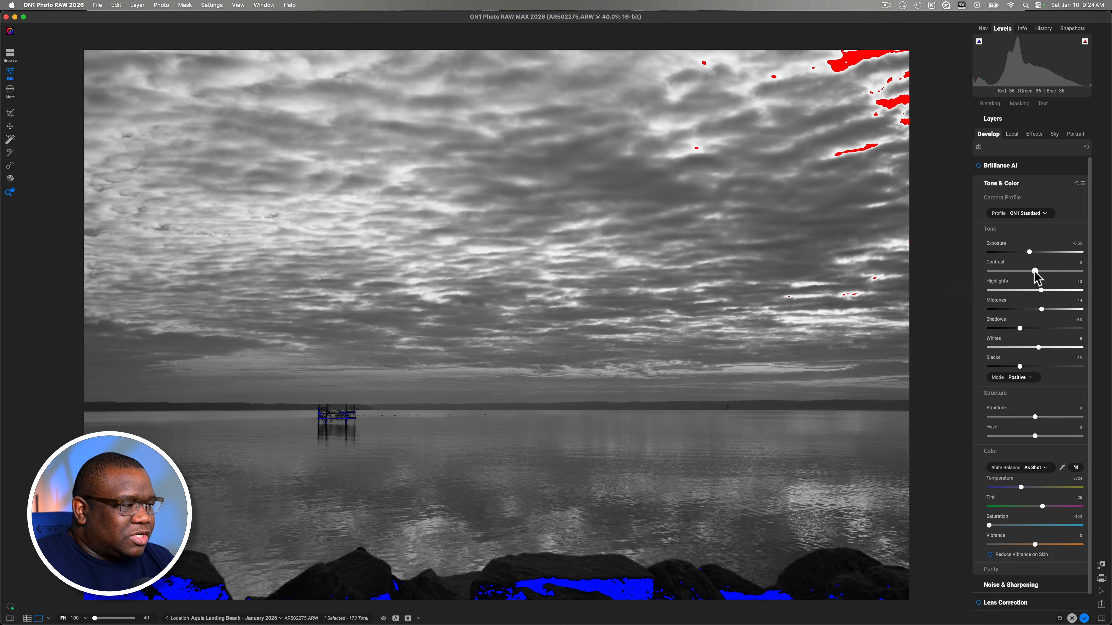
Increase Contrast to 37 and check the black clipping on the wooden structure at 100% zoom.
left_click_drag(1036, 273, 1051, 273)
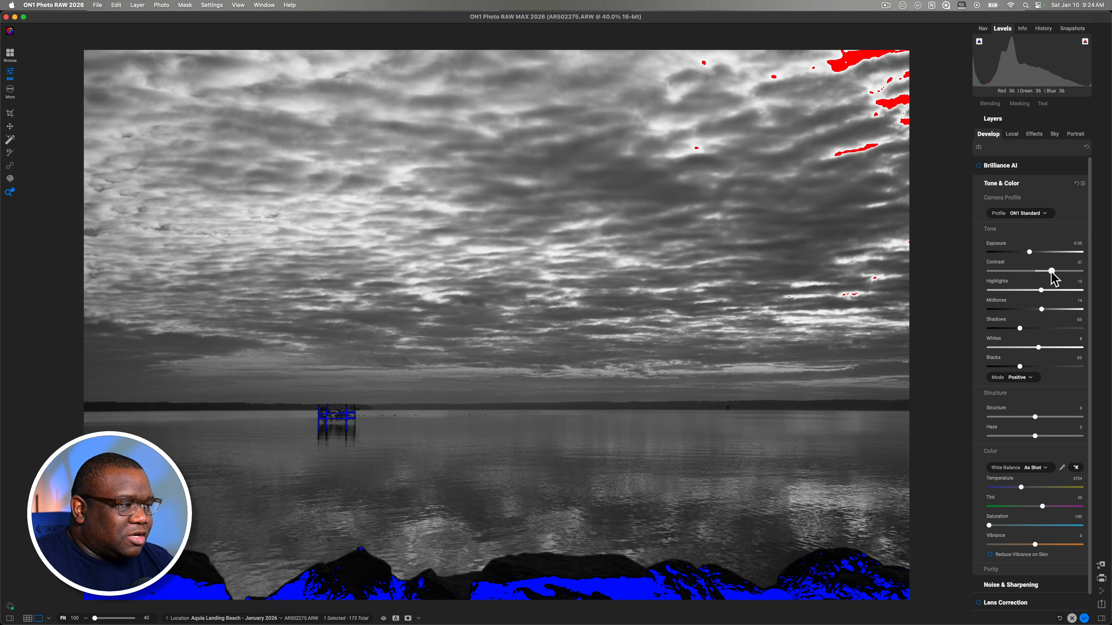
left_click_drag(1050, 271, 1051, 273)
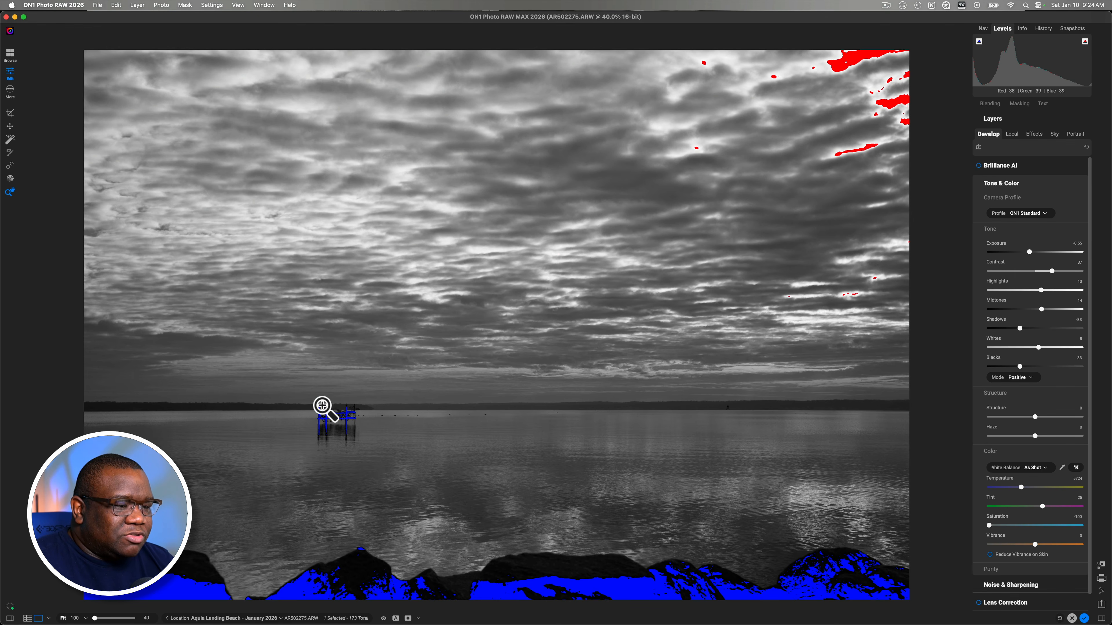
left_click(336, 418)
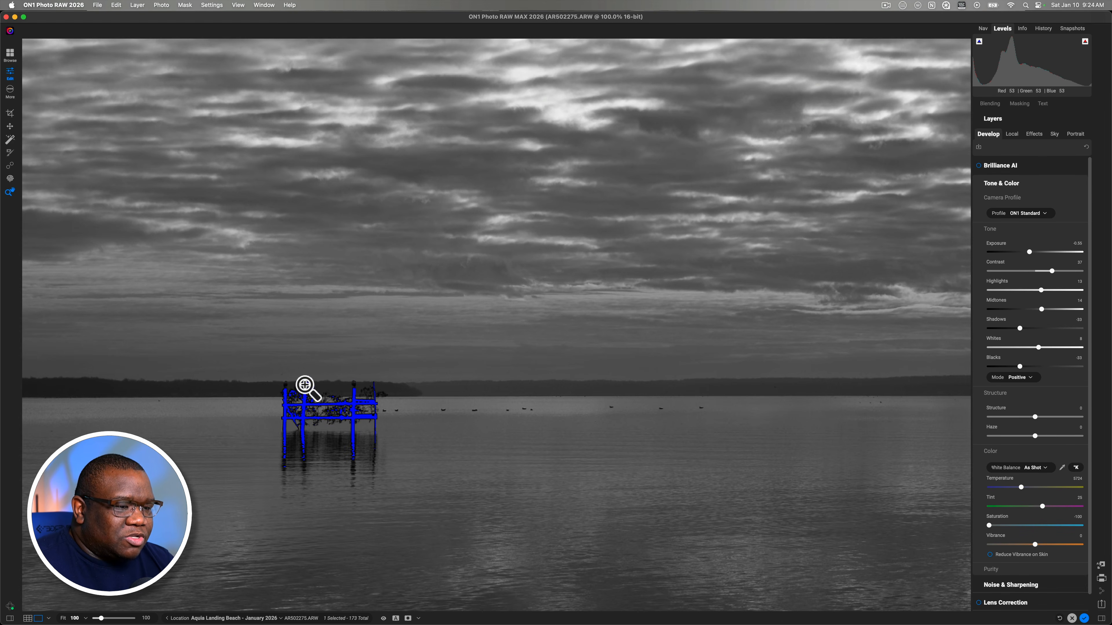
left_click(346, 420)
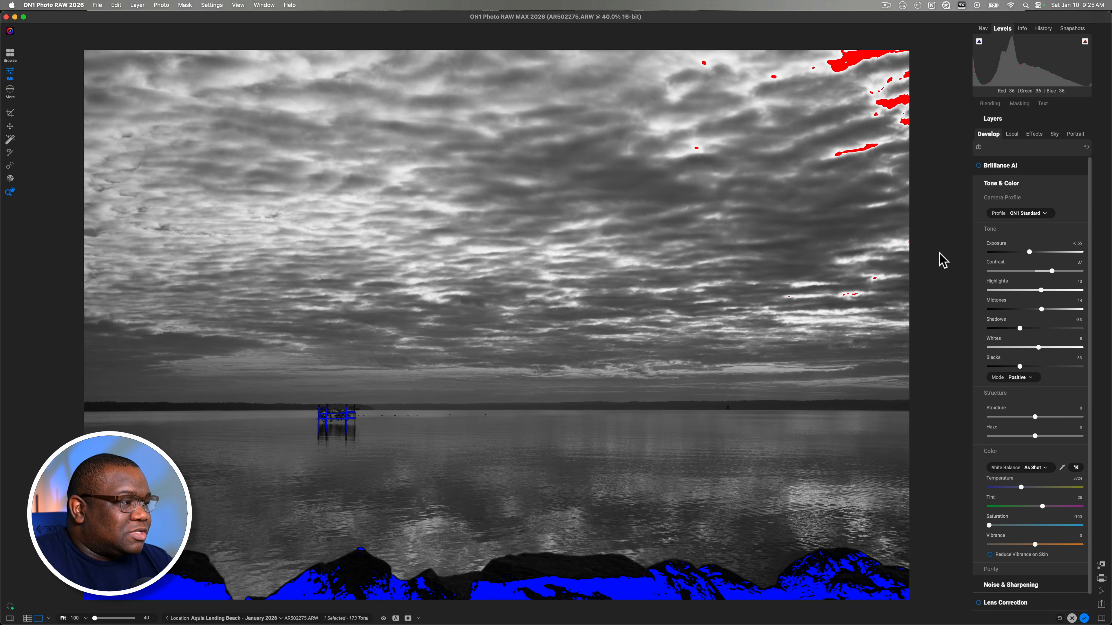
Add a new local adjustment with an additive gradient mask.
left_click(1012, 134)
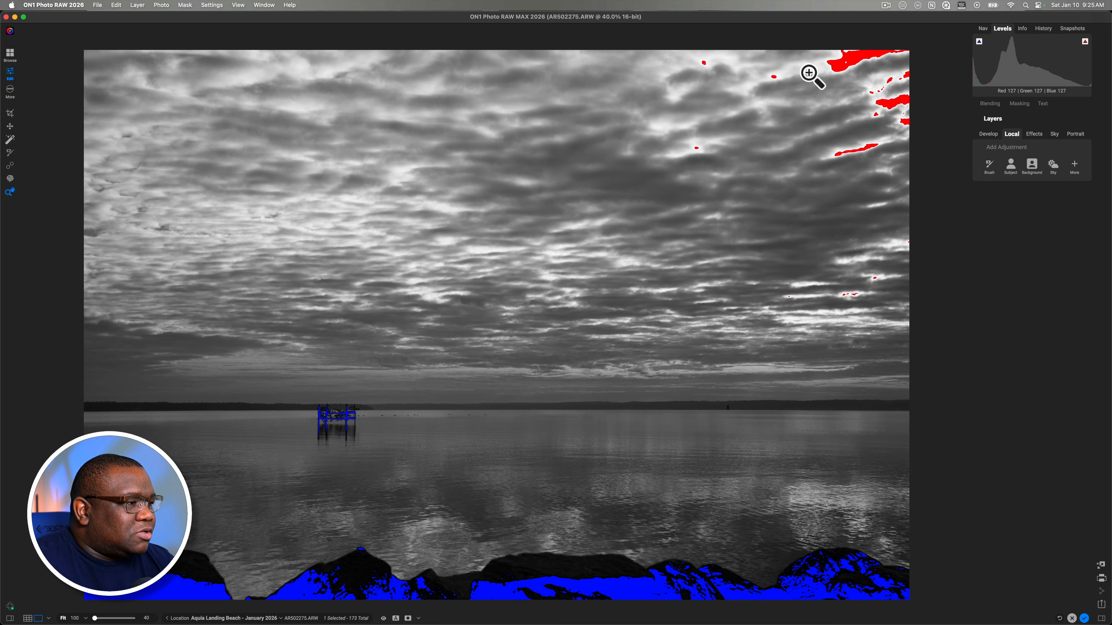
left_click(1075, 166)
mouse_move(1081, 250)
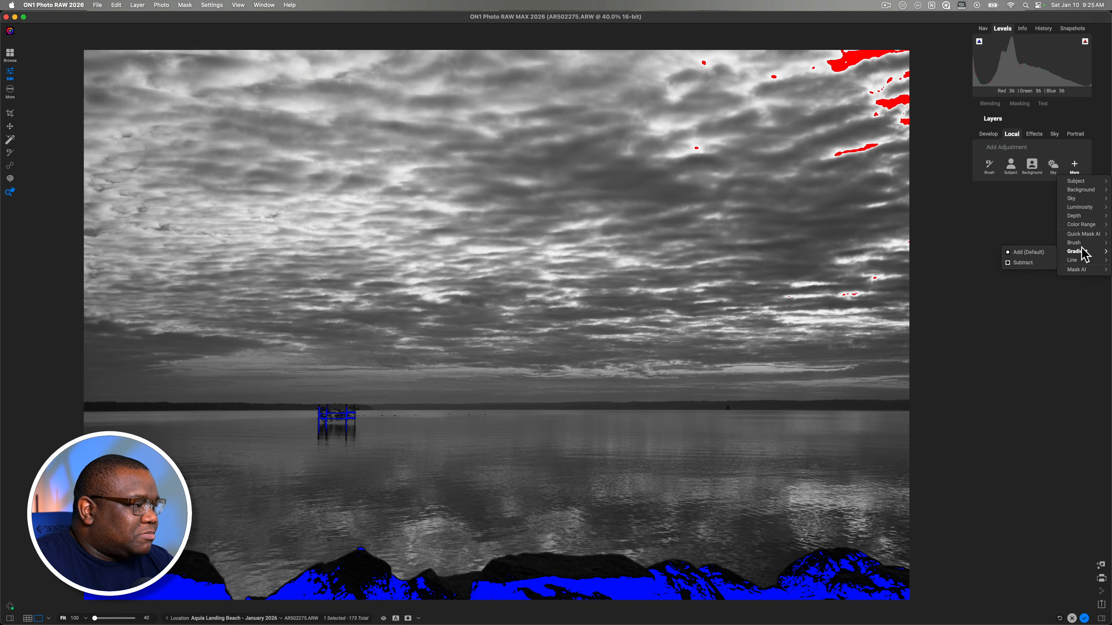
left_click(1029, 252)
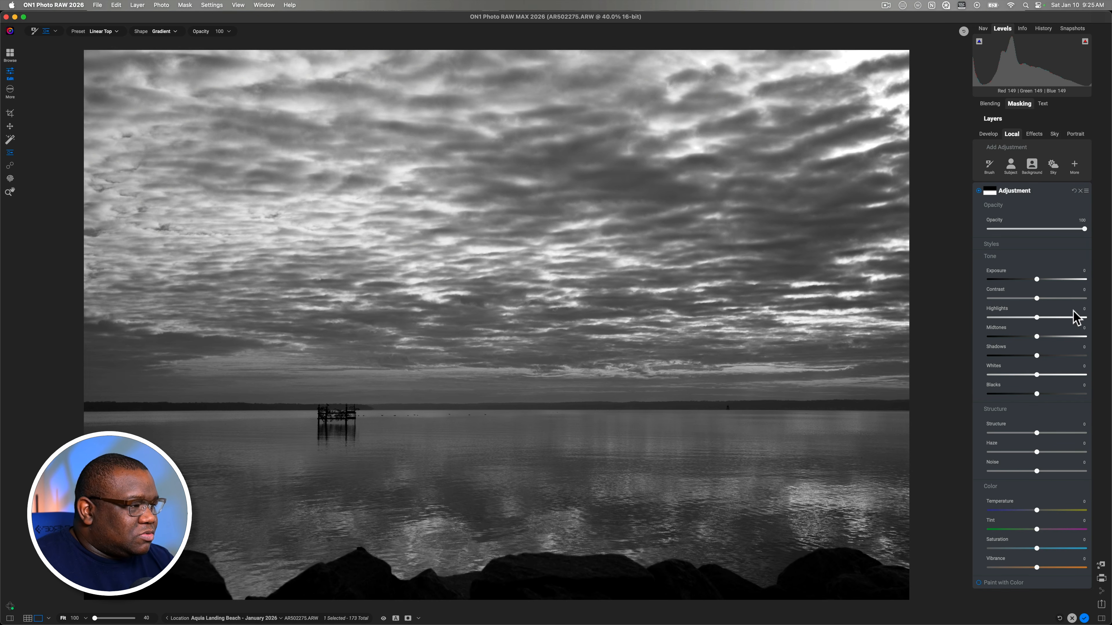
Turn the clipping warnings back on and lower the gradient adjustment's exposure to about -0.25.
left_click(1084, 41)
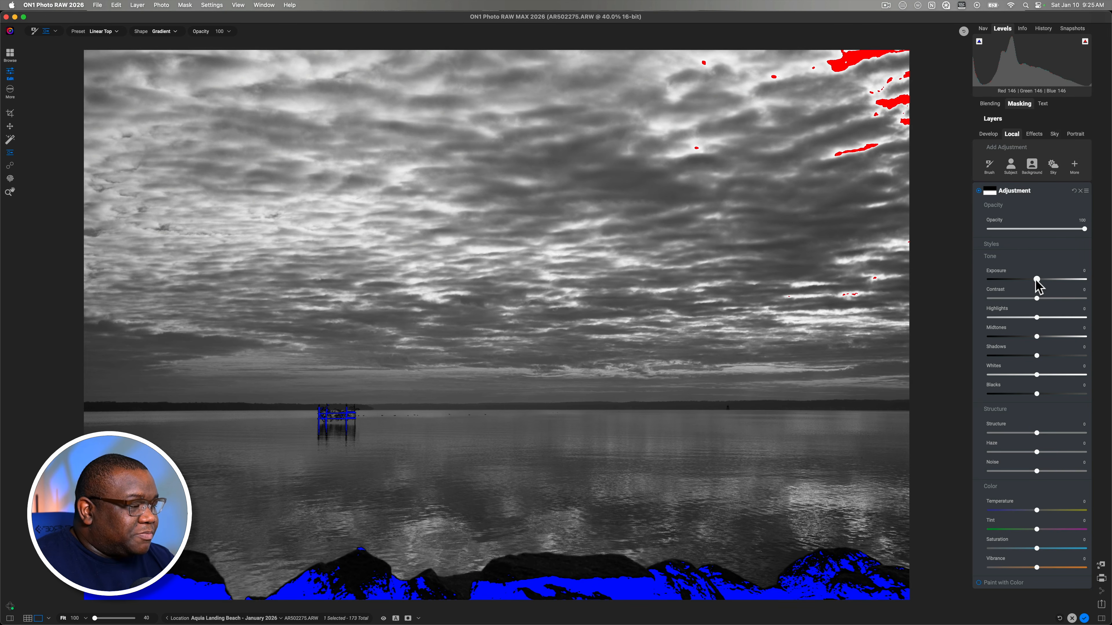
left_click_drag(1036, 280, 1034, 280)
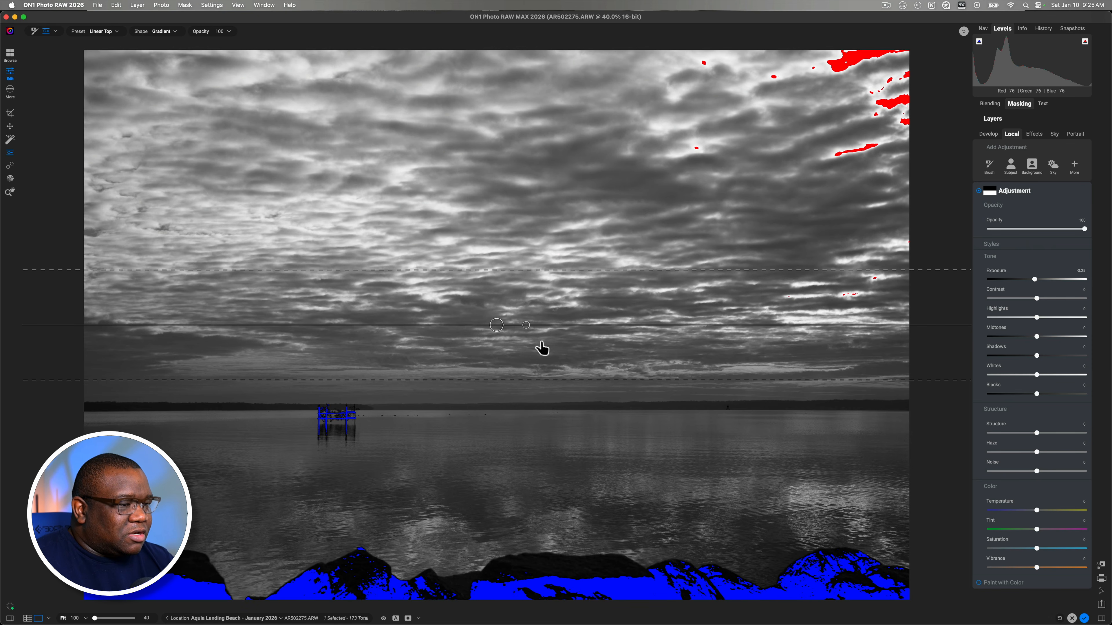
Flip the gradient mask to cover the sky, narrow its transition and level it just above the horizon.
left_click_drag(527, 328, 467, 325)
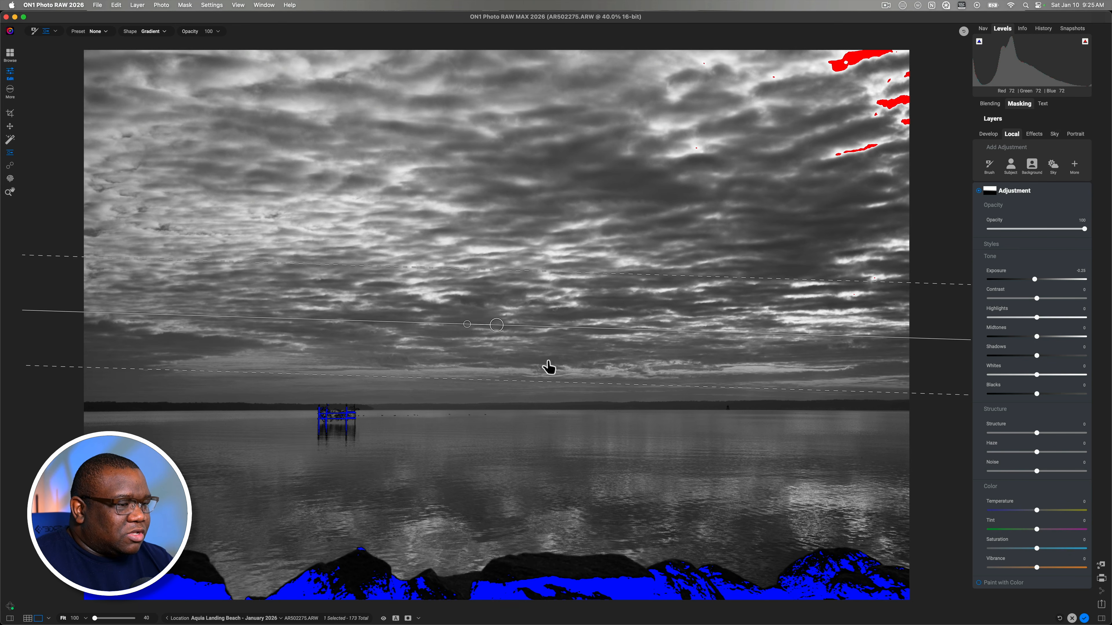
left_click_drag(569, 310, 568, 314)
left_click_drag(468, 324, 509, 354)
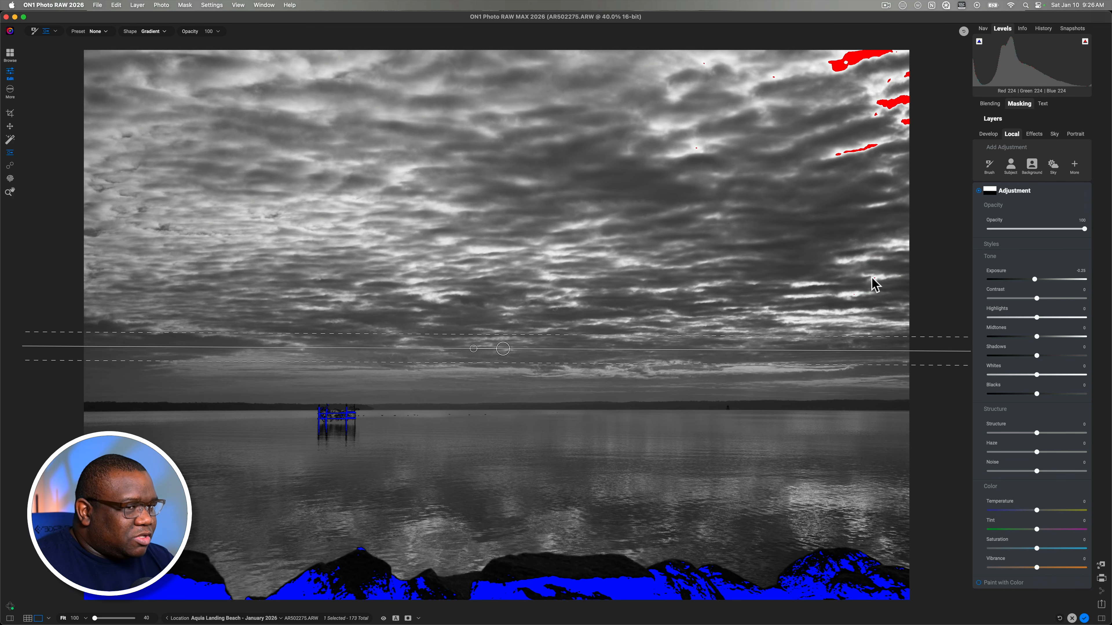
Check the highlight clipping in the clouds at 100% zoom and lower the sky gradient adjustment's exposure to about -0.45.
key("z")
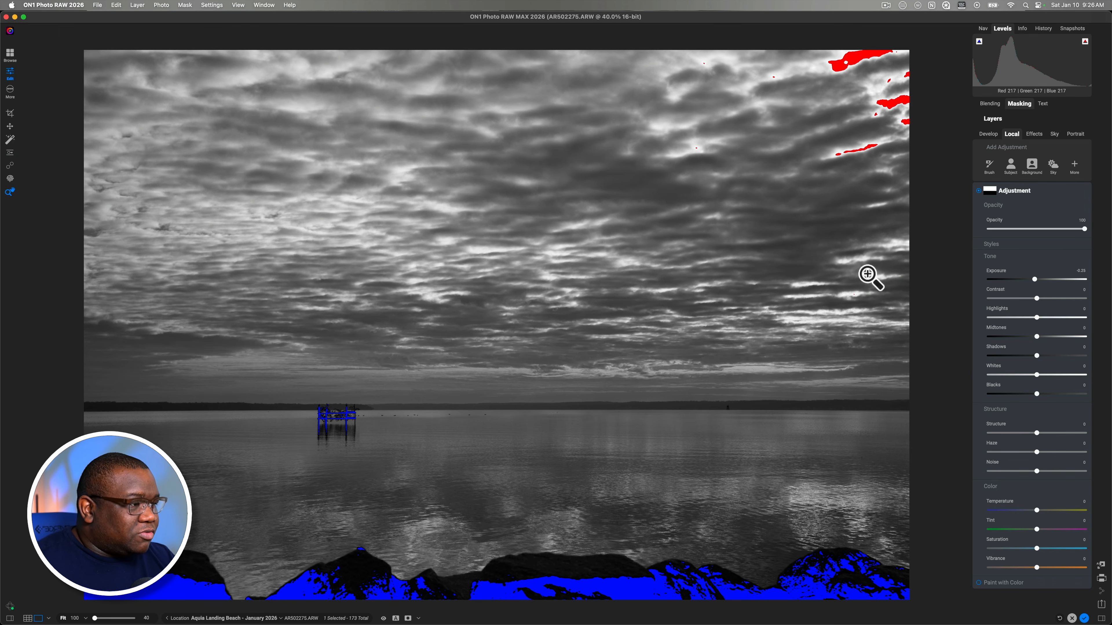
left_click(867, 271)
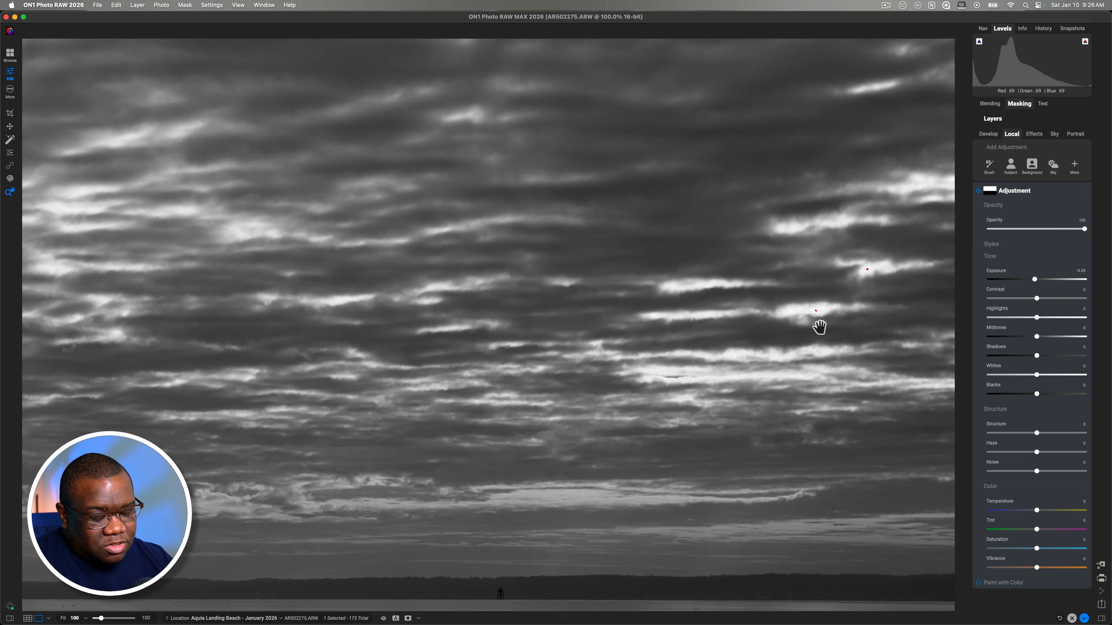
key("super+0")
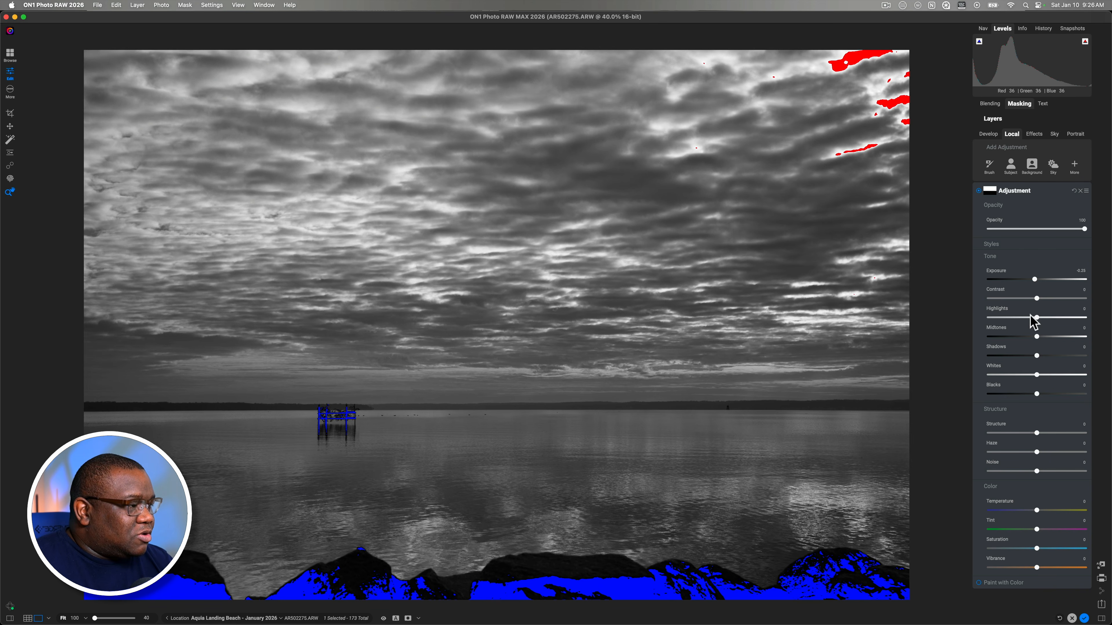
left_click_drag(1036, 318, 1036, 317)
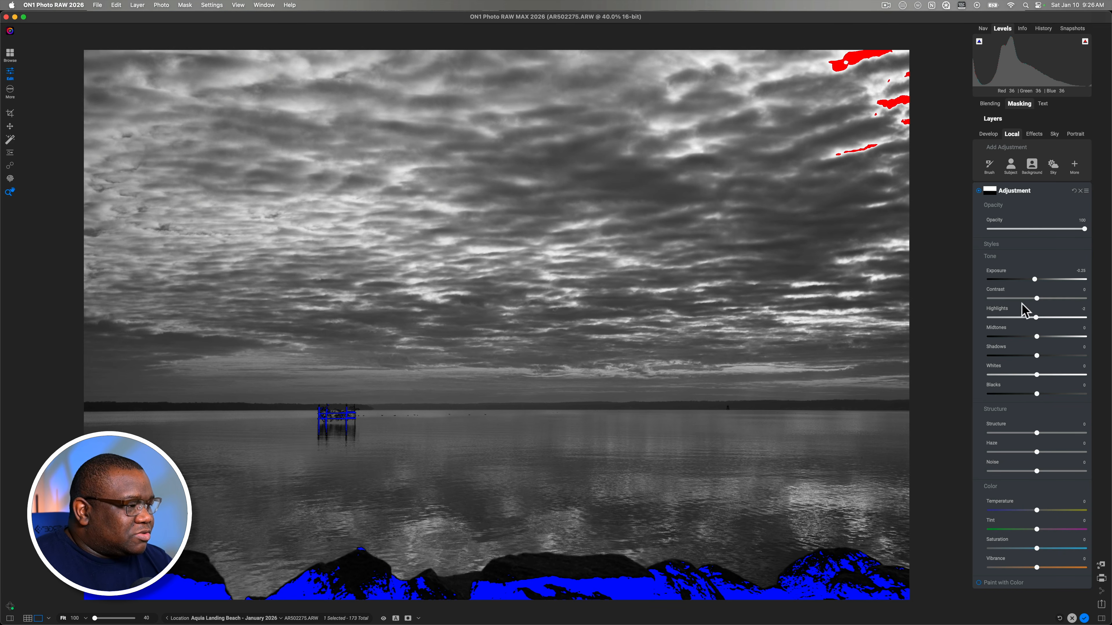
double_click(1037, 318)
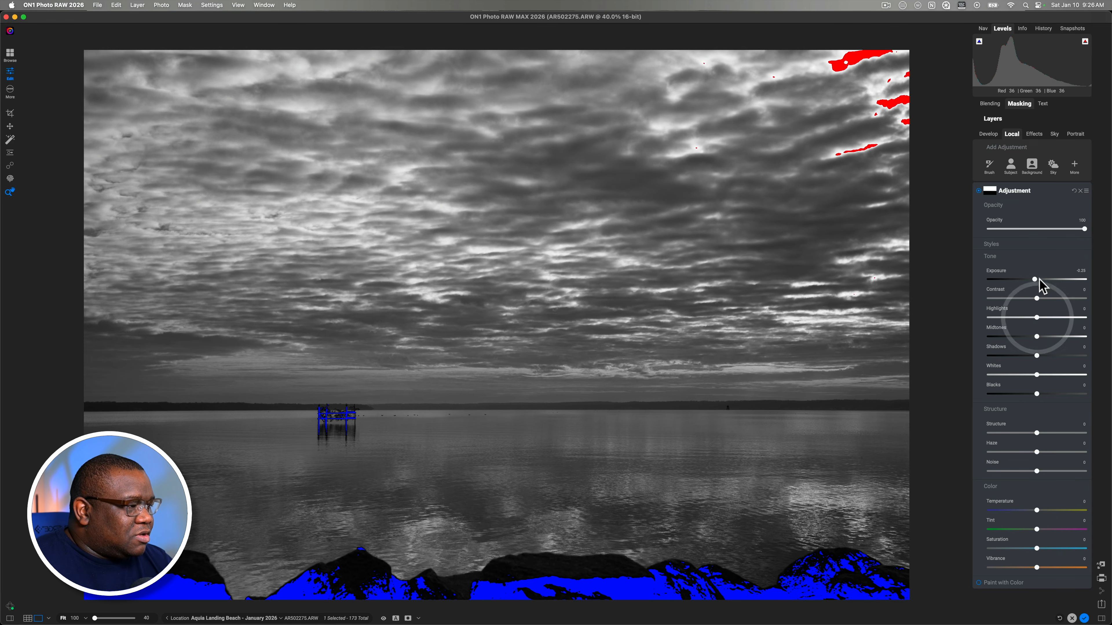
left_click_drag(1034, 279, 1032, 280)
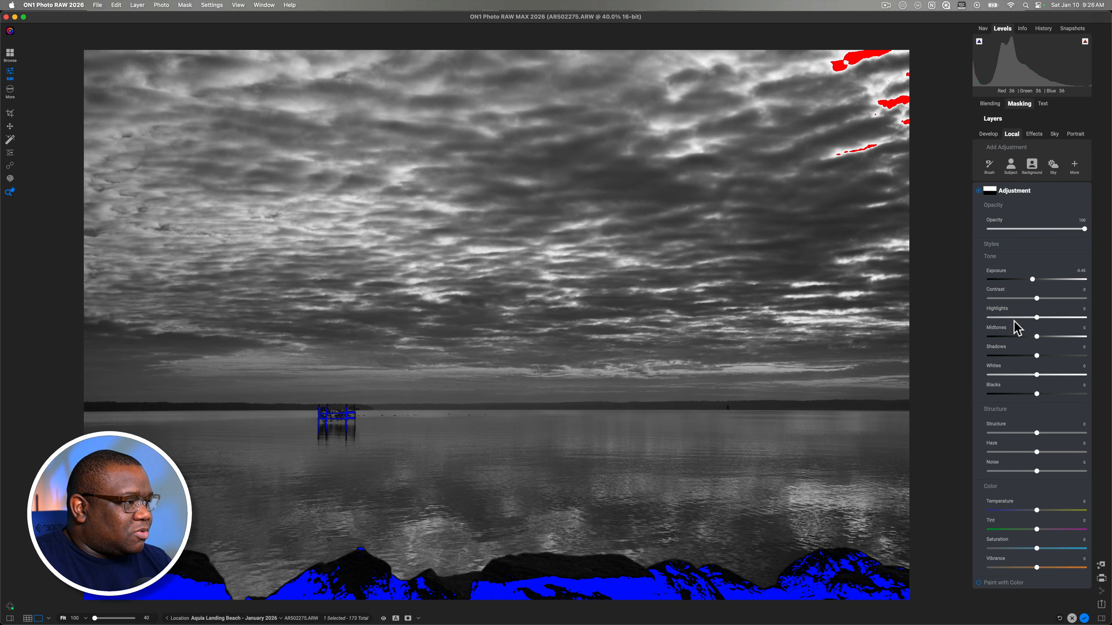
left_click(1038, 191)
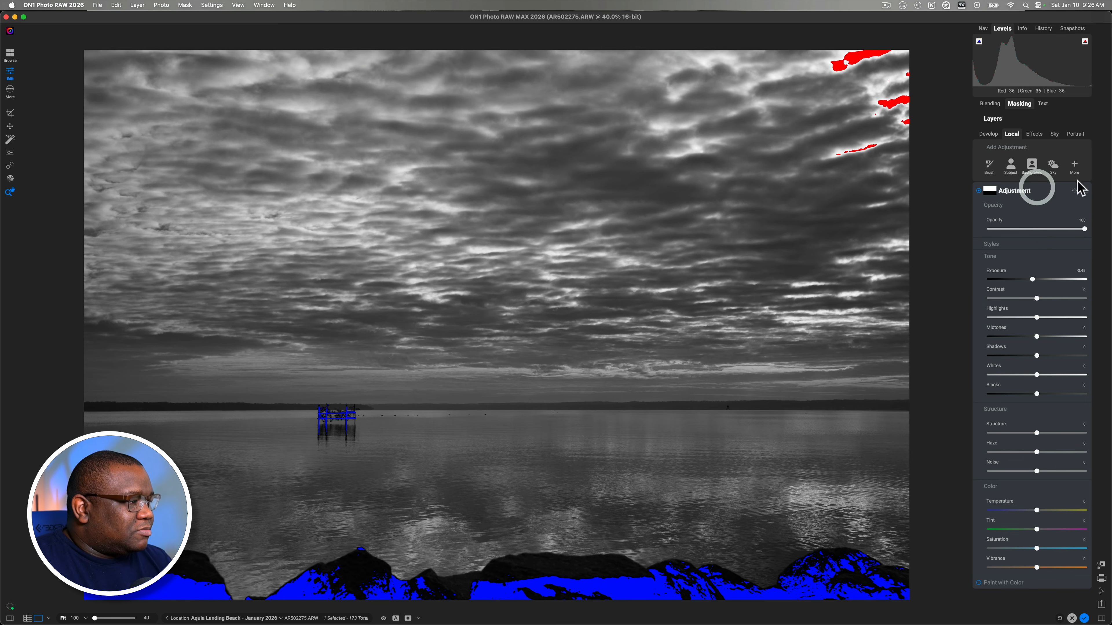
Add a second local adjustment with an additive gradient angled over the upper-right sky, with the clipping warnings on.
left_click(1075, 165)
mouse_move(1089, 272)
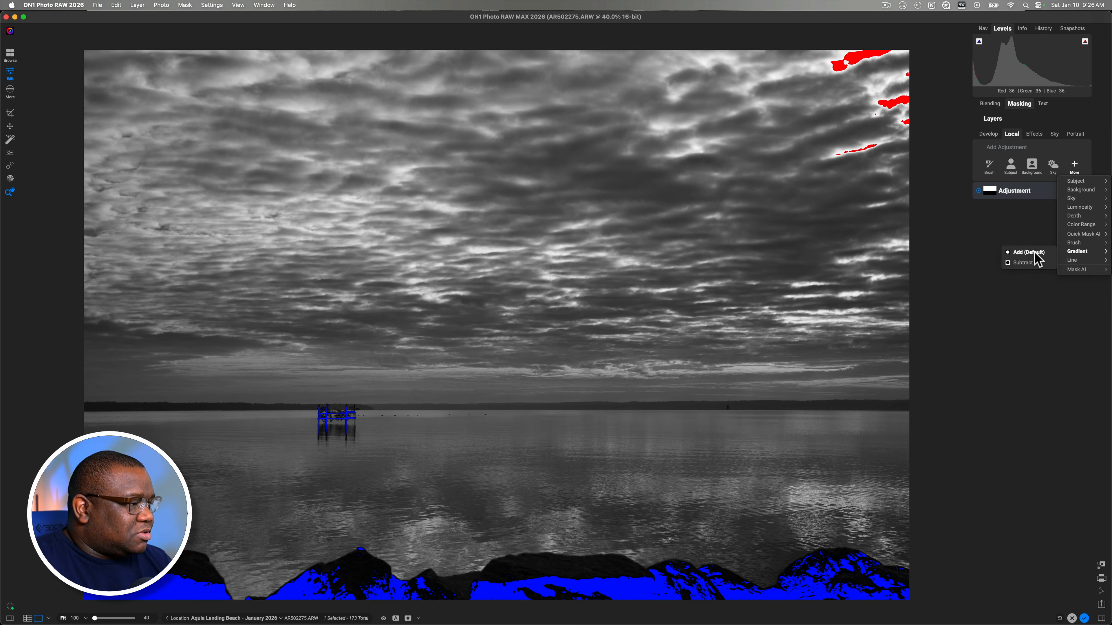
left_click(1039, 259)
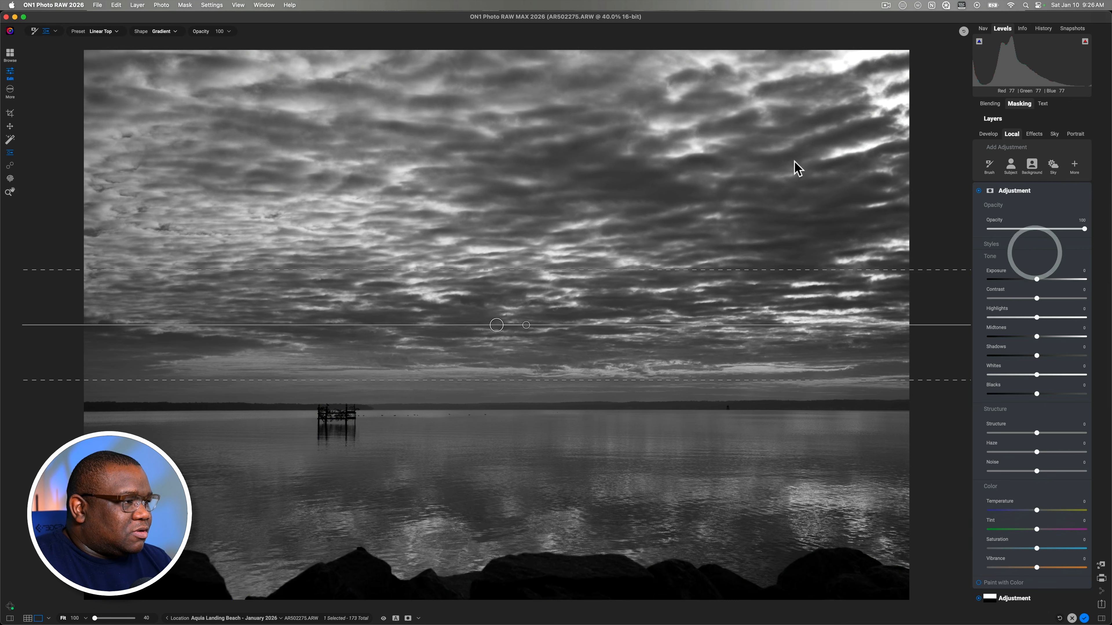
left_click_drag(526, 324, 518, 274)
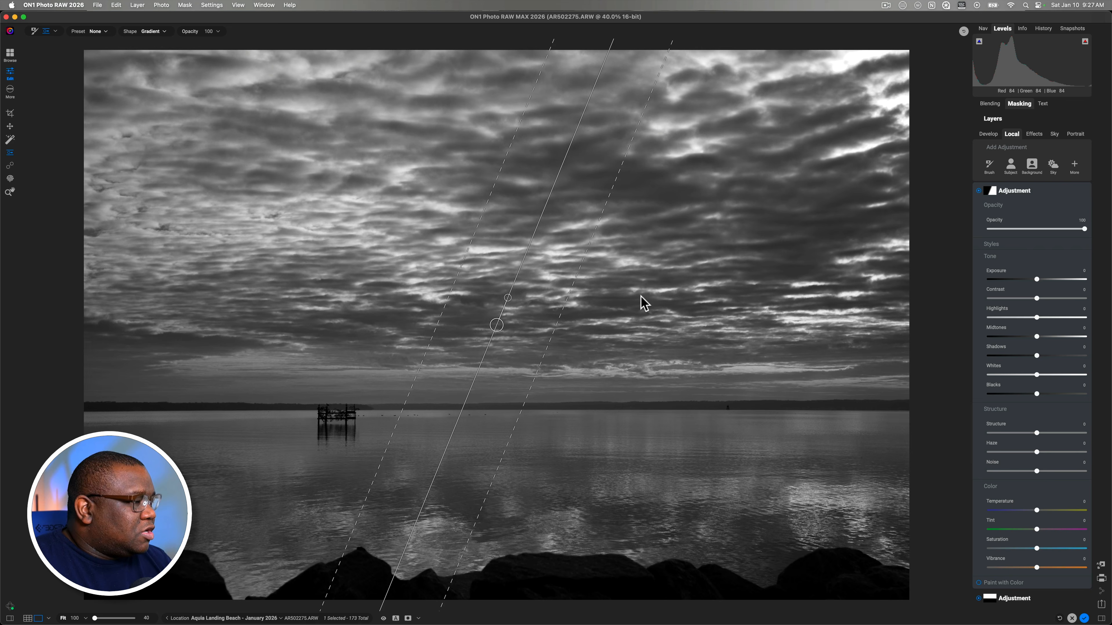
left_click_drag(499, 326, 797, 228)
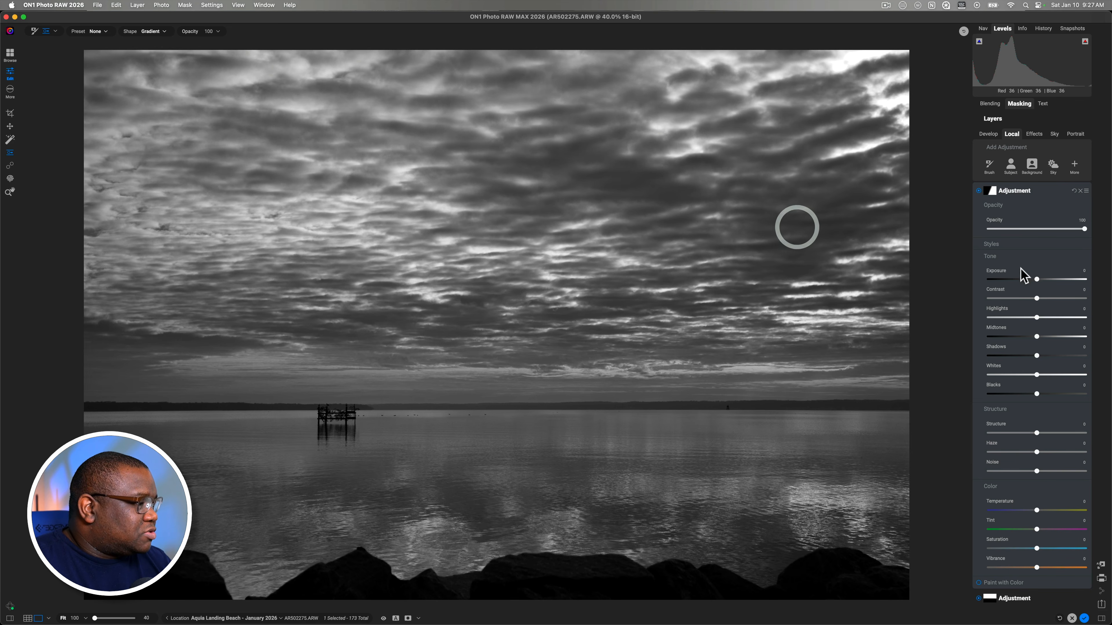
left_click(1085, 42)
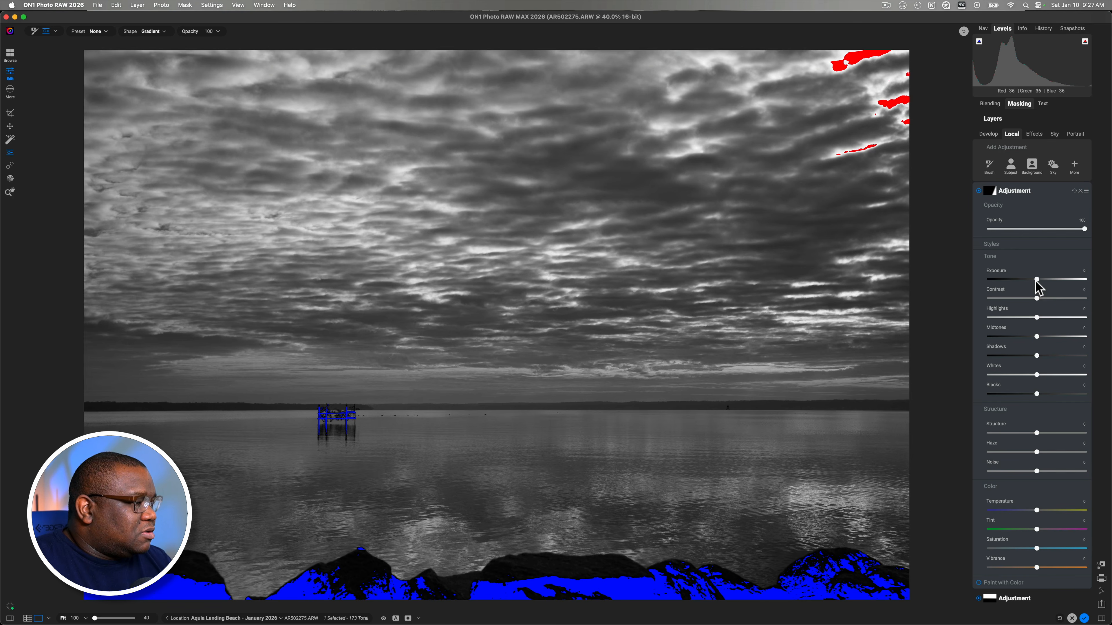
left_click_drag(805, 202, 779, 205)
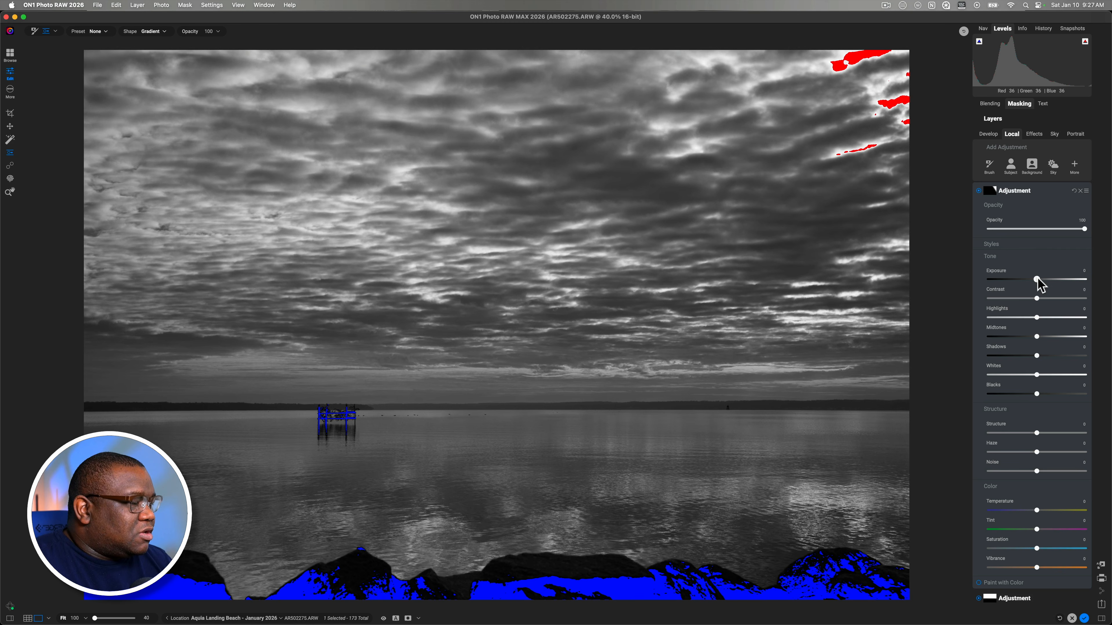
Lower the second gradient adjustment's exposure to -1 and confine its mask to the sky's upper-right corner.
left_click_drag(1038, 280, 1030, 281)
left_click_drag(794, 245, 779, 117)
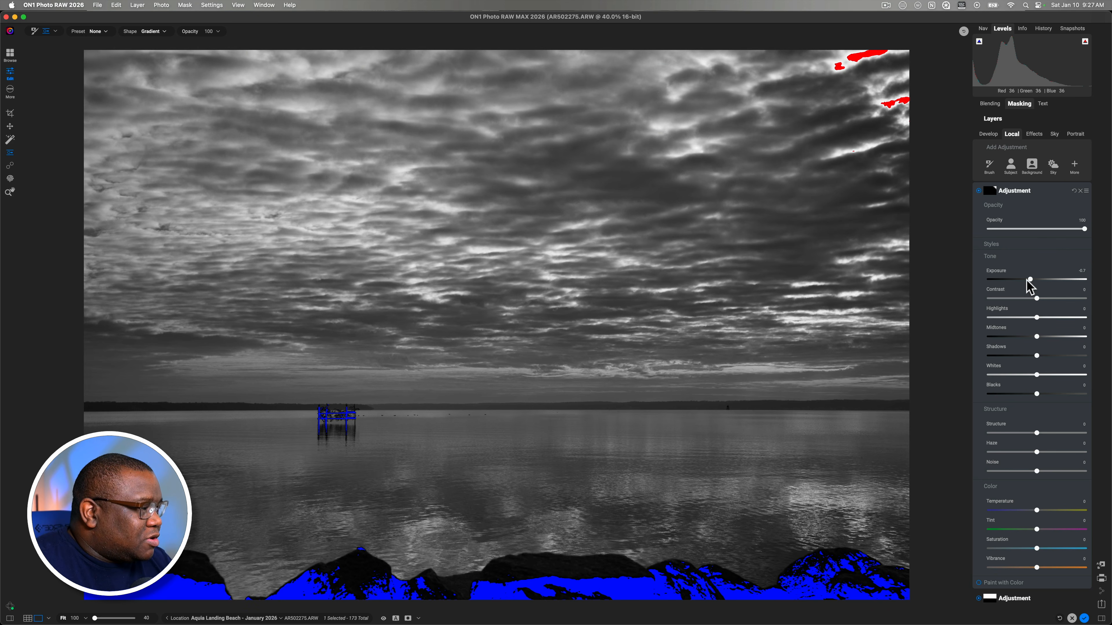
left_click_drag(1029, 282, 1027, 282)
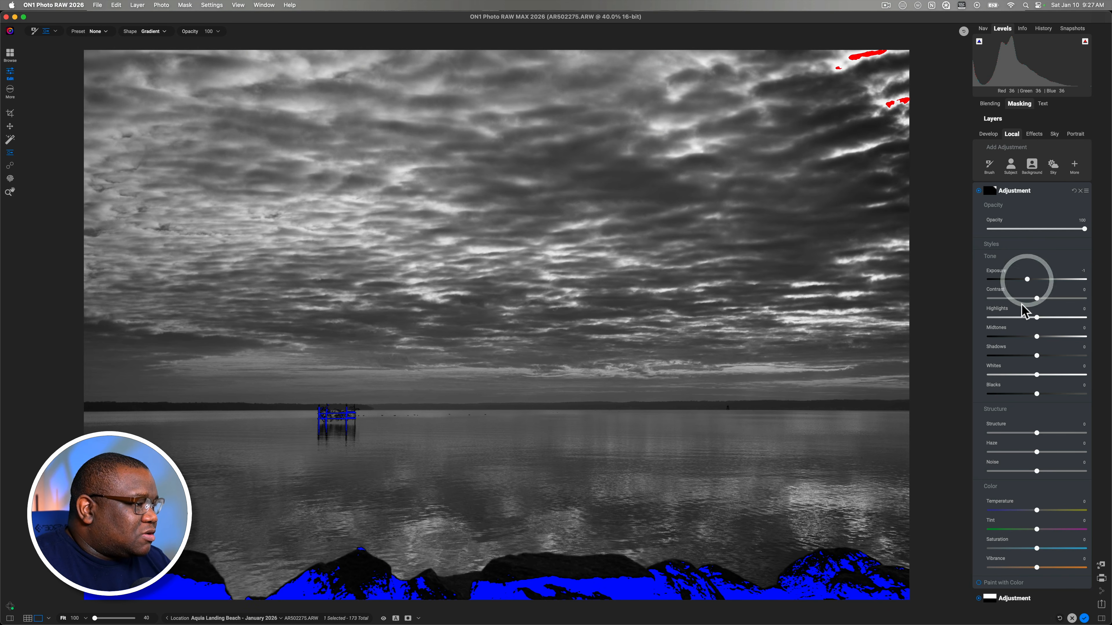
left_click_drag(782, 116, 806, 114)
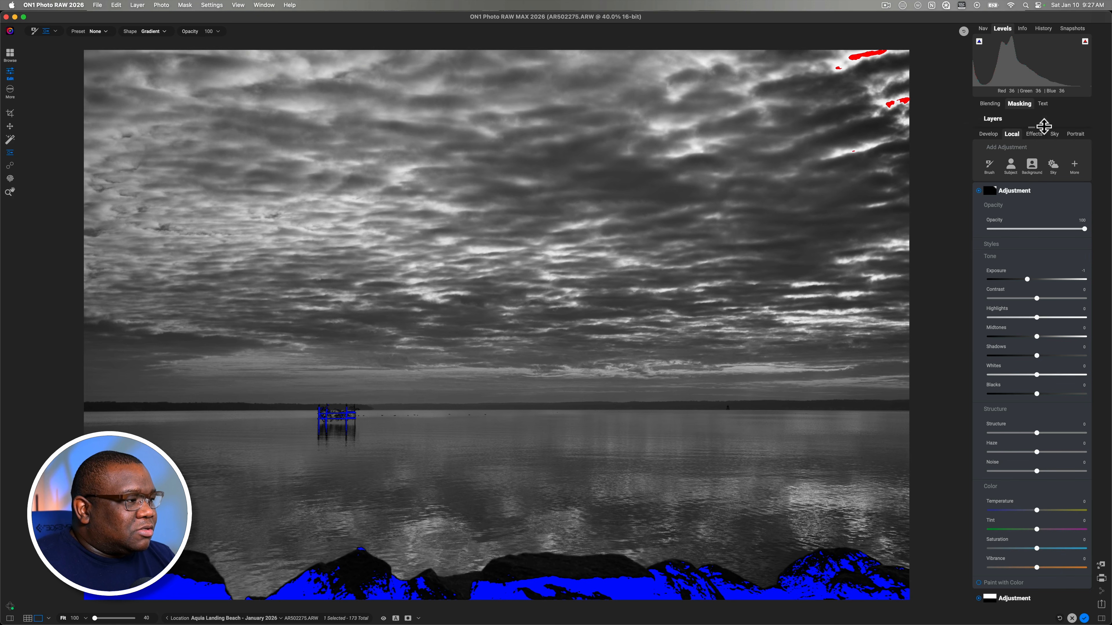
Add a Curves filter and lower its white point to an output of 247.
left_click(1030, 134)
left_click(1037, 164)
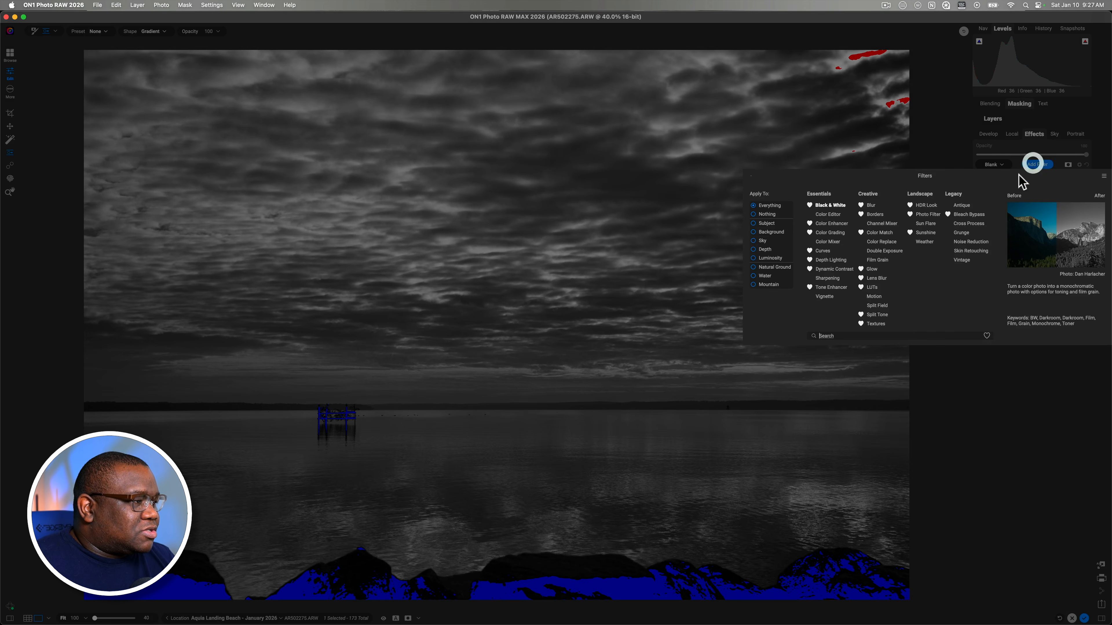
left_click(822, 252)
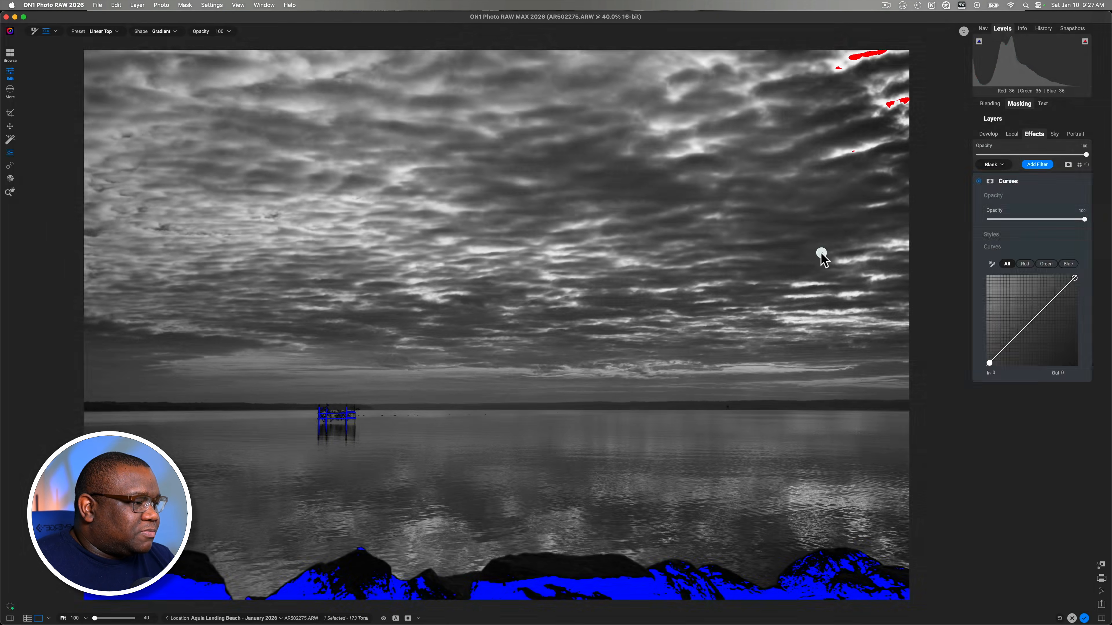
left_click(1085, 41)
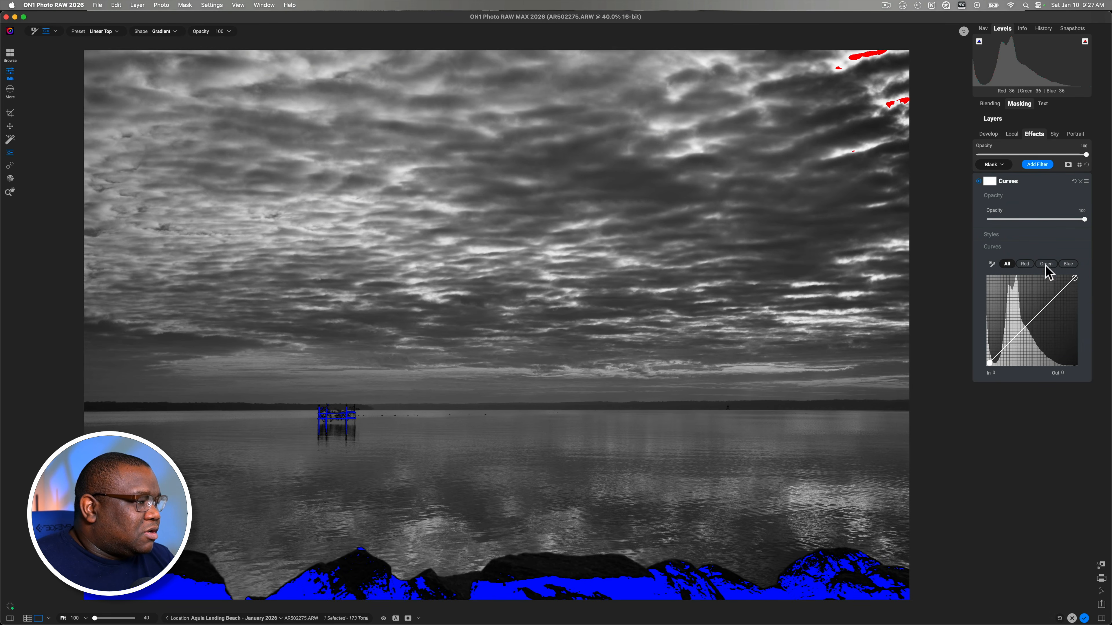
left_click_drag(1074, 278, 1074, 280)
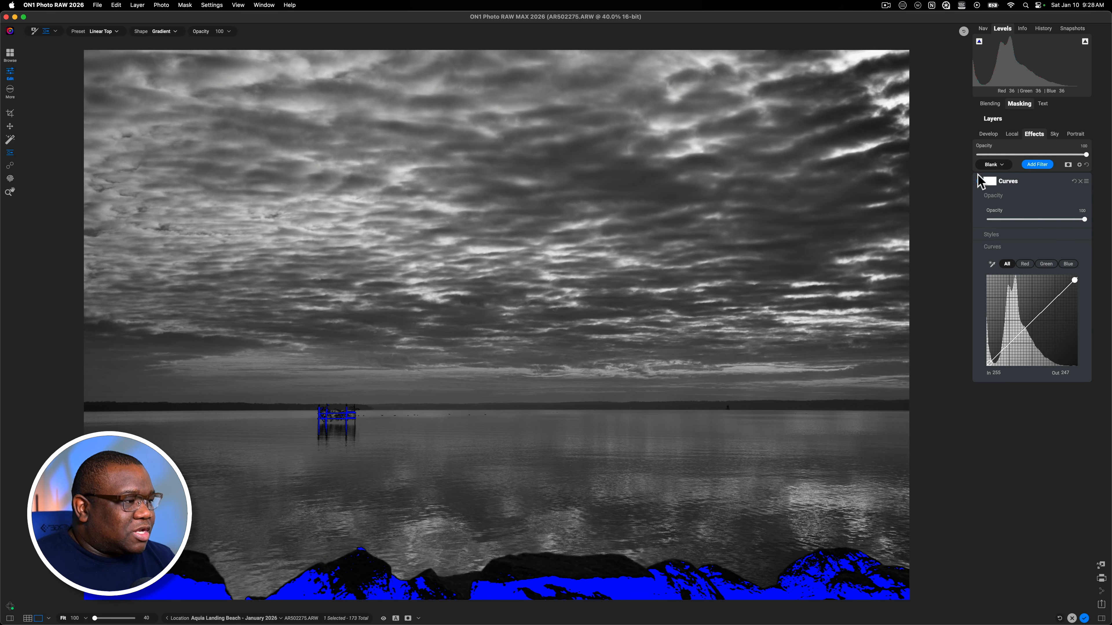
left_click(1029, 182)
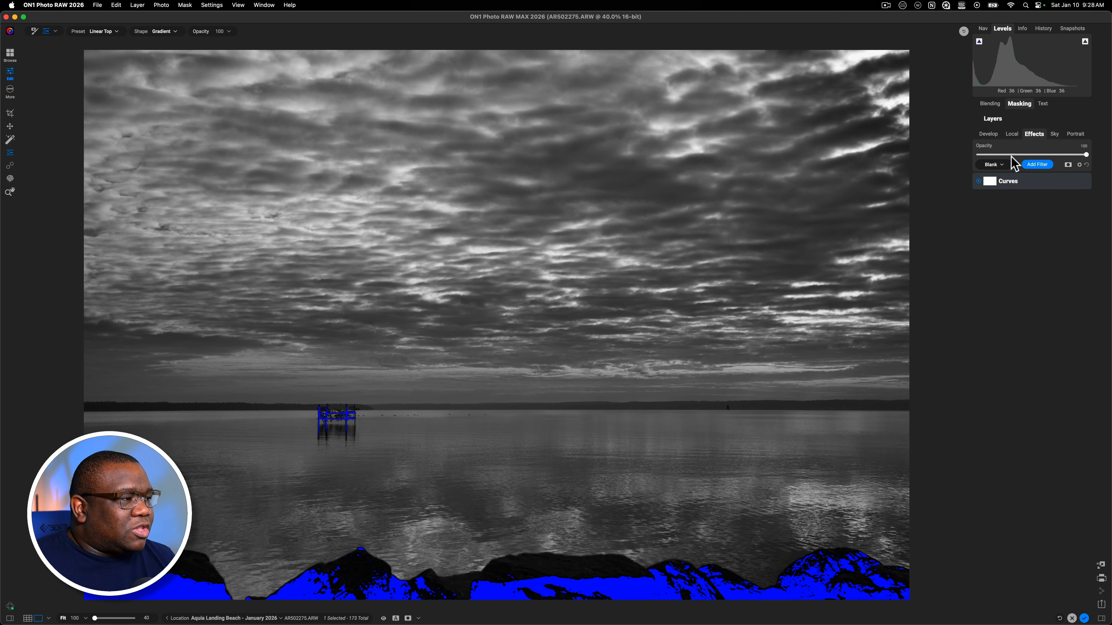
Delete the second local gradient adjustment for the upper-right corner and turn the clipping warnings back on.
left_click(1012, 135)
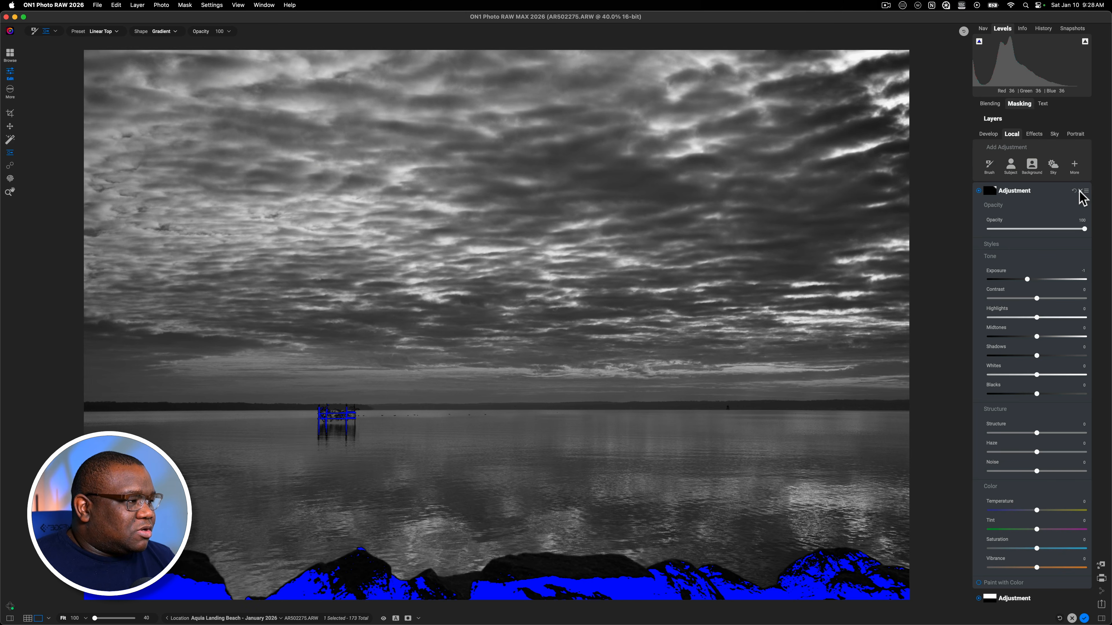
left_click(1080, 191)
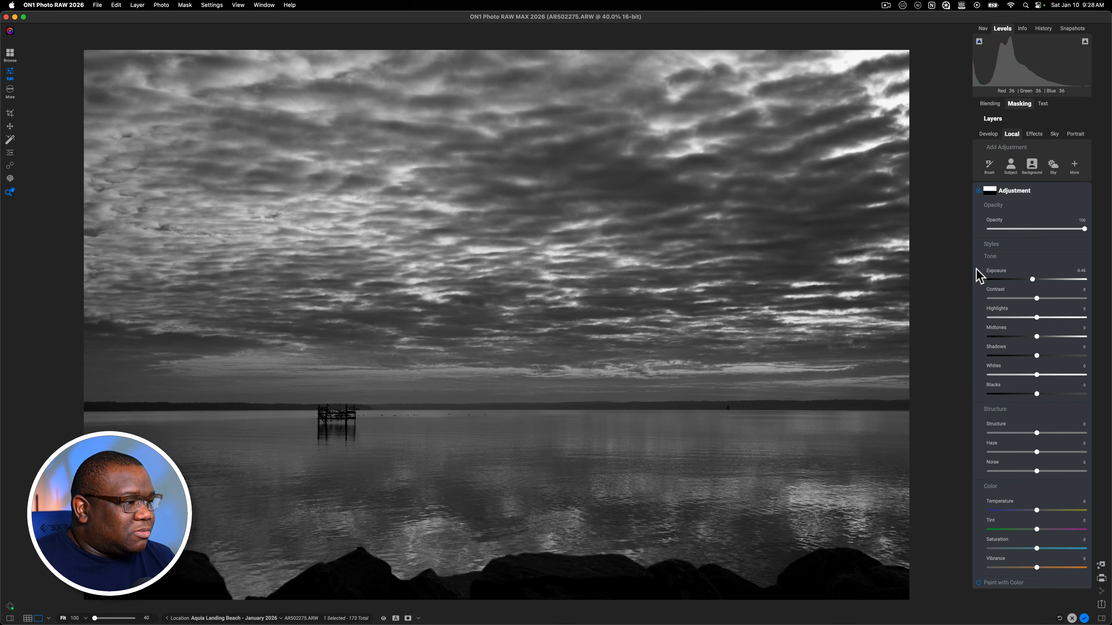
left_click(980, 193)
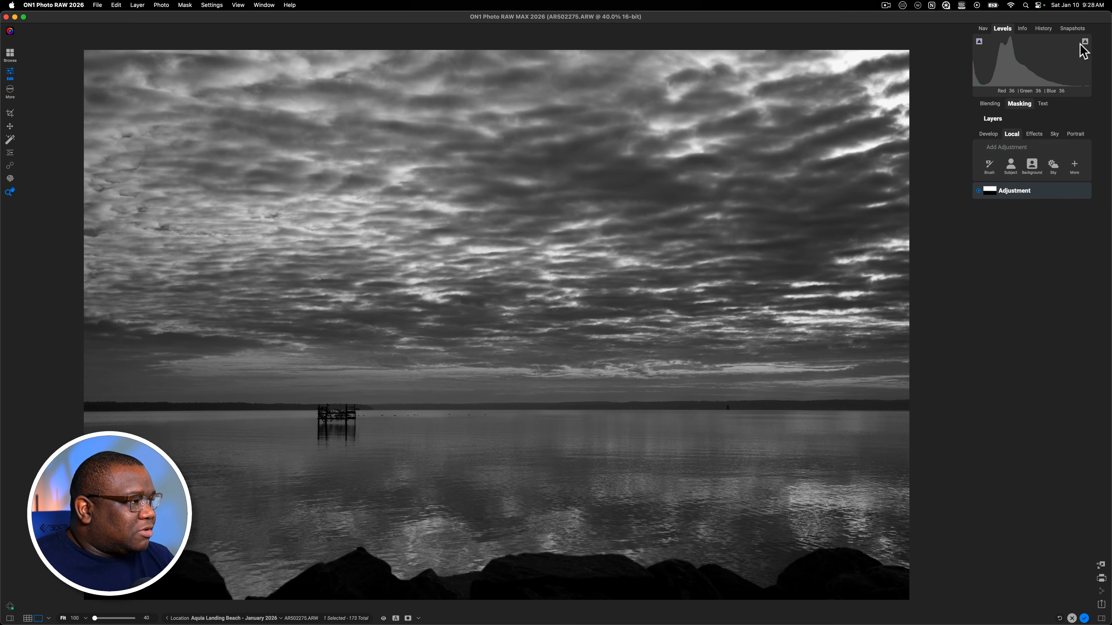
left_click(1084, 42)
Compare the image with the remaining sky gradient's mask and its adjustment switched off and on.
left_click(989, 191)
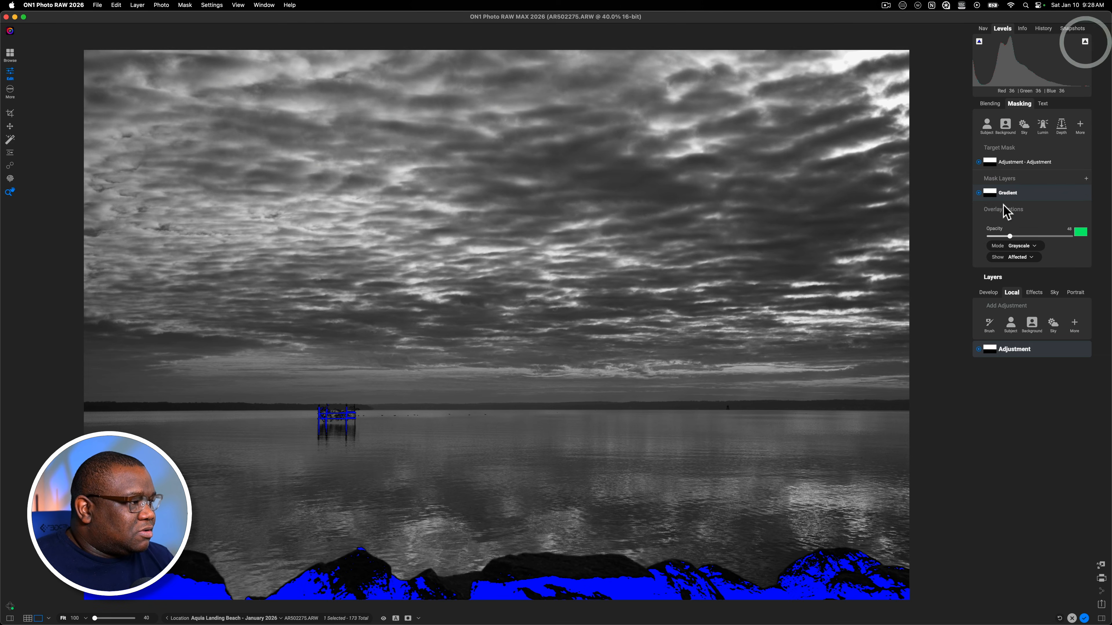
left_click(979, 163)
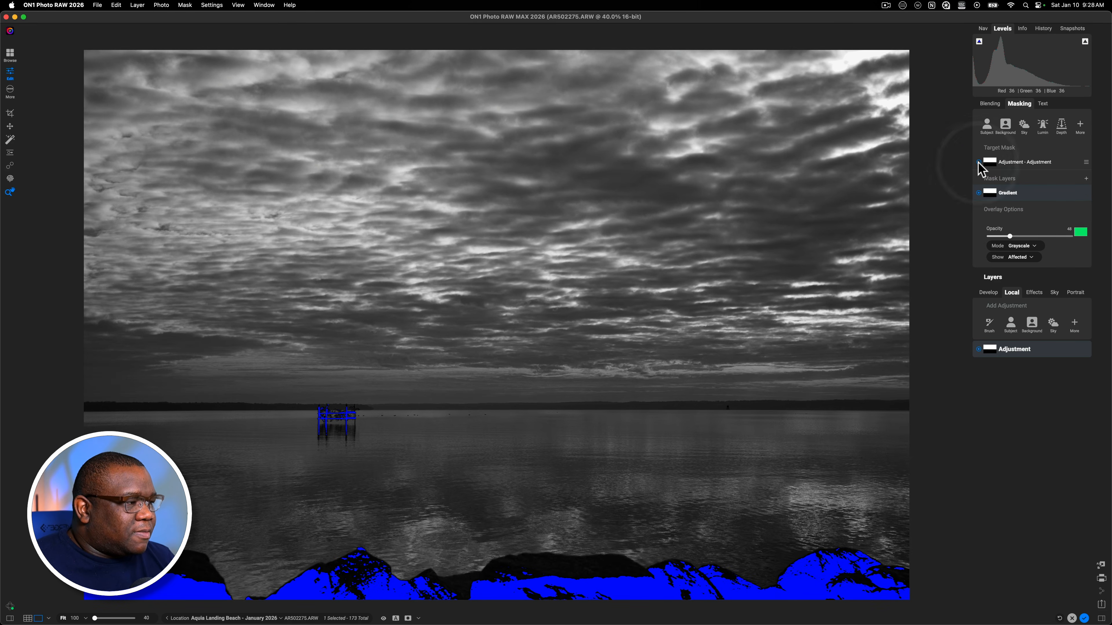
left_click(978, 163)
left_click(989, 349)
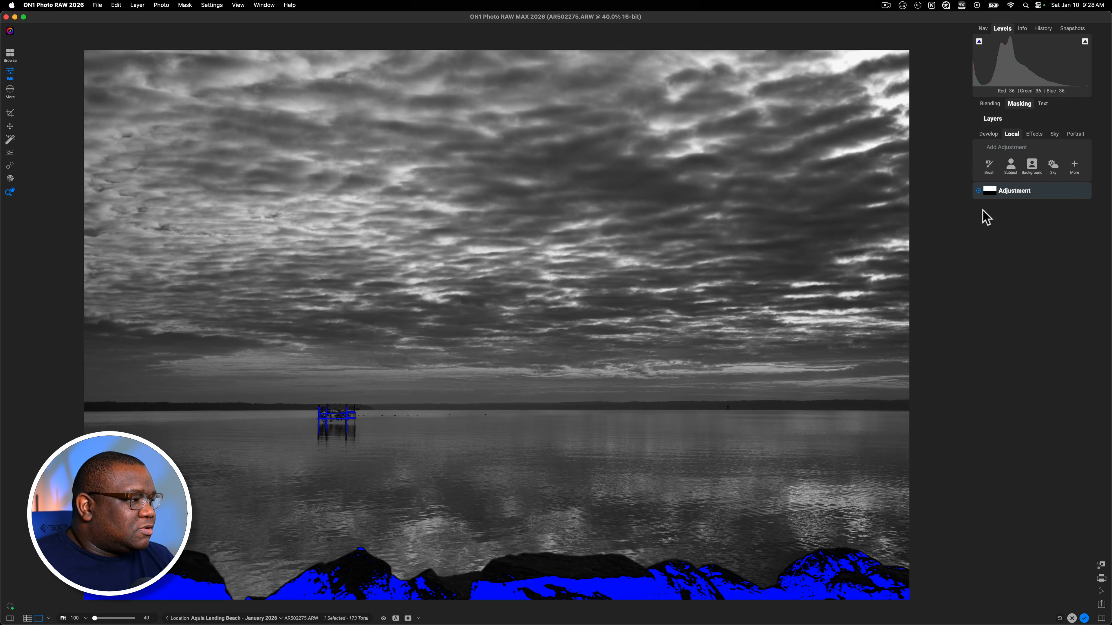
left_click(979, 191)
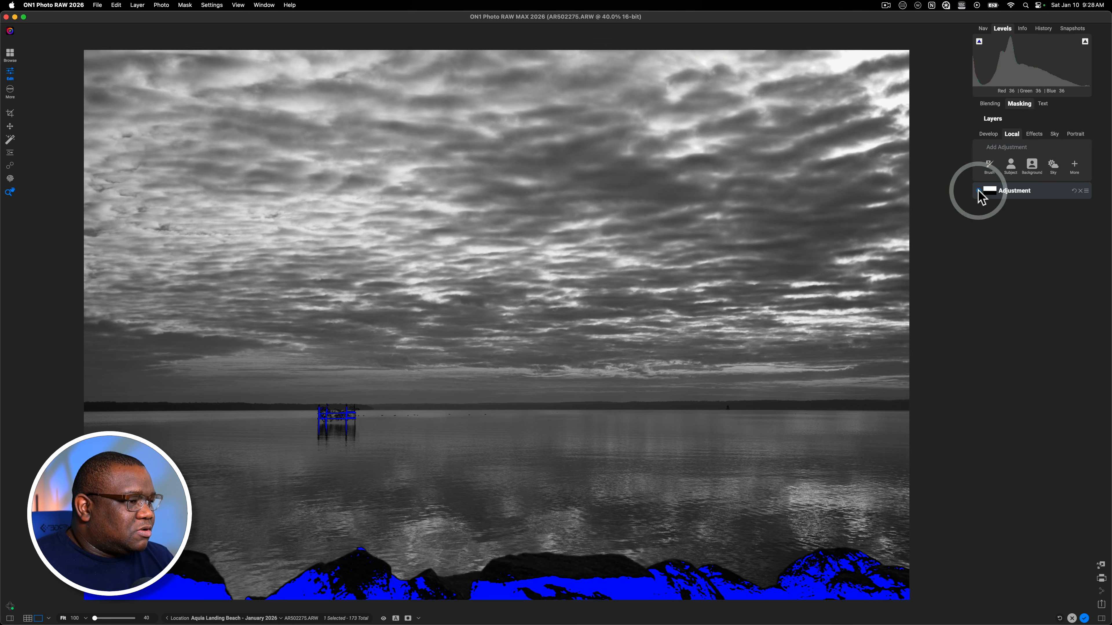
left_click(979, 192)
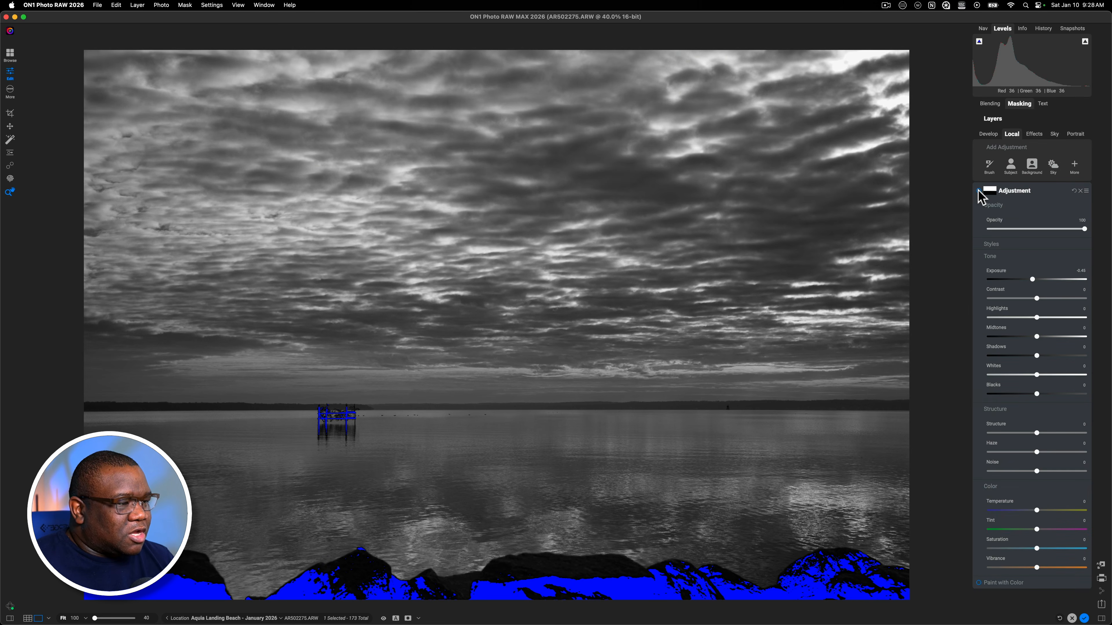
left_click(1037, 191)
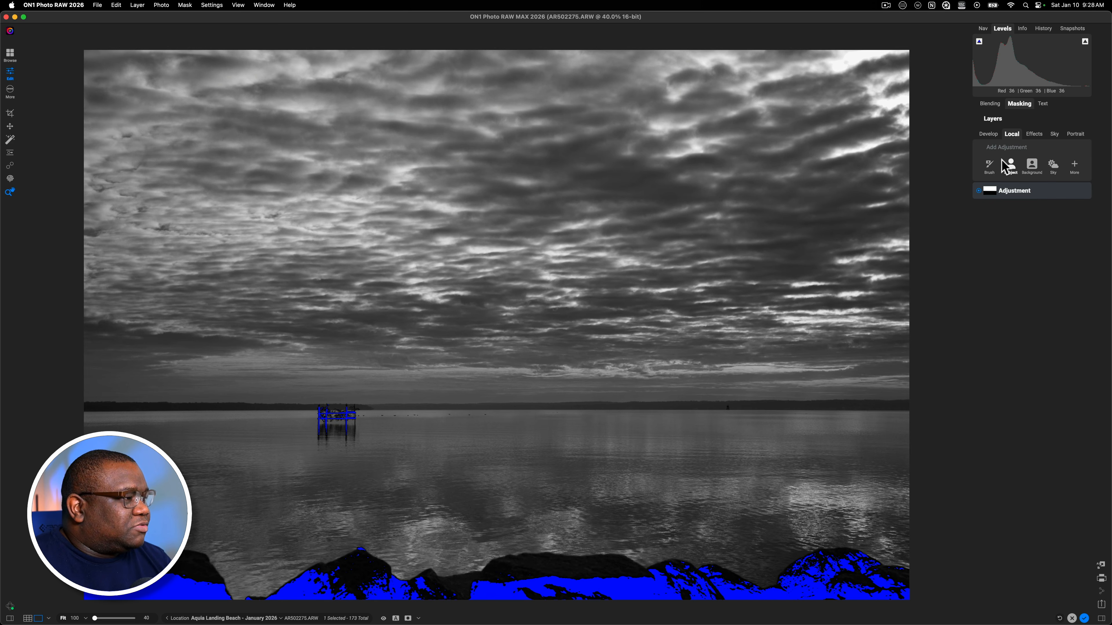
In the global Tone & Color settings, raise Structure to 29 and bring Saturation back up to about 0.
left_click(989, 134)
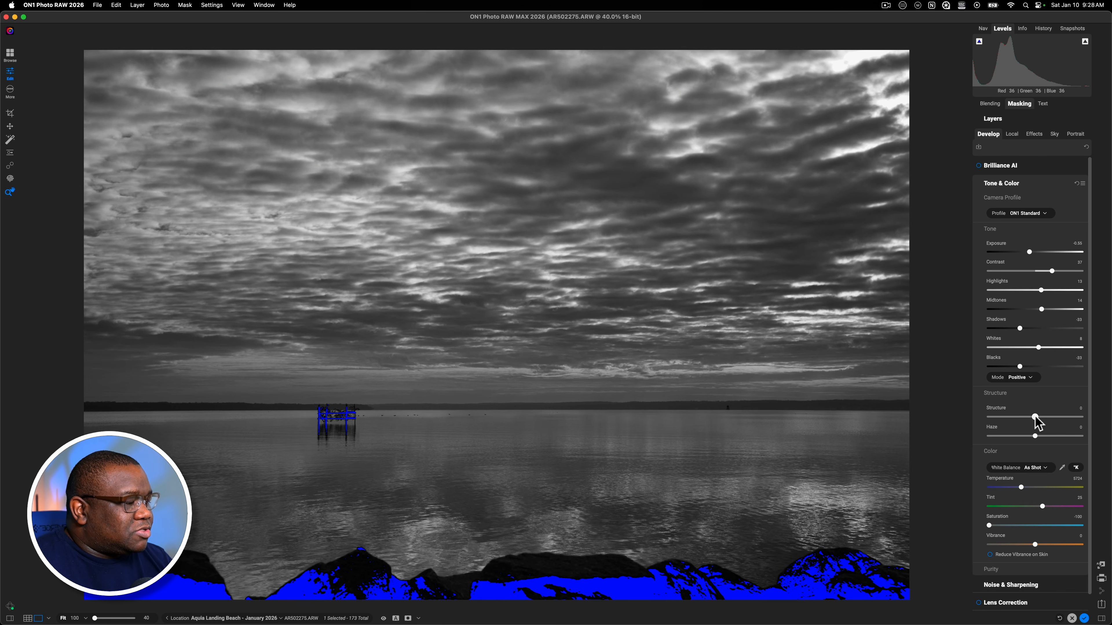
left_click_drag(1035, 418, 1048, 417)
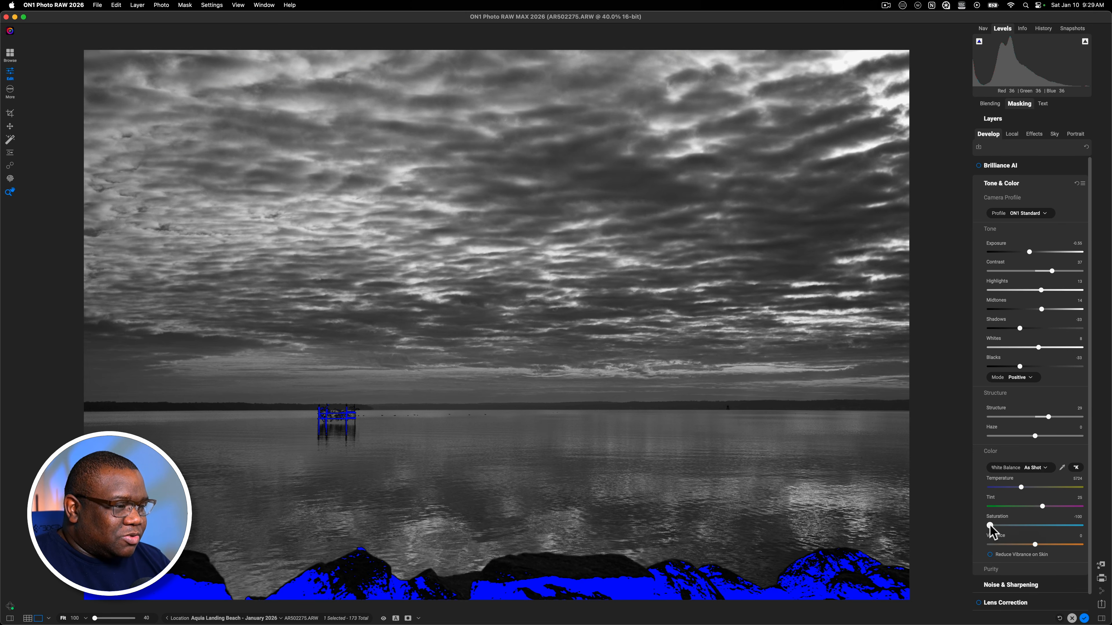
left_click_drag(990, 526, 1035, 528)
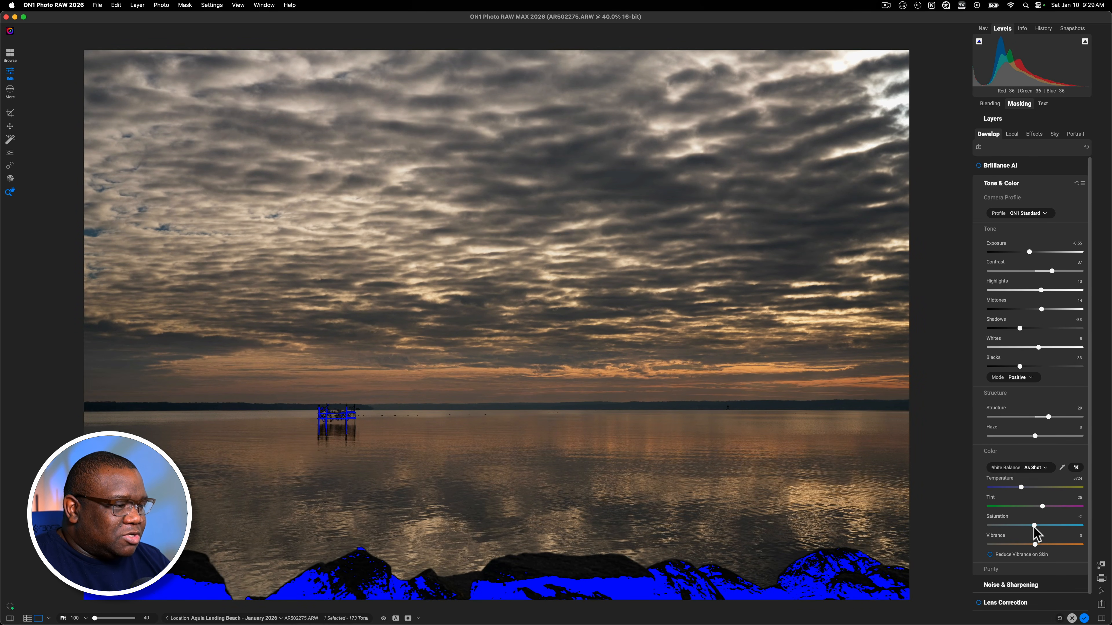
Raise the global Saturation to 24 and Tint to about 36, and turn off the clipping warnings.
left_click_drag(1034, 528, 1046, 529)
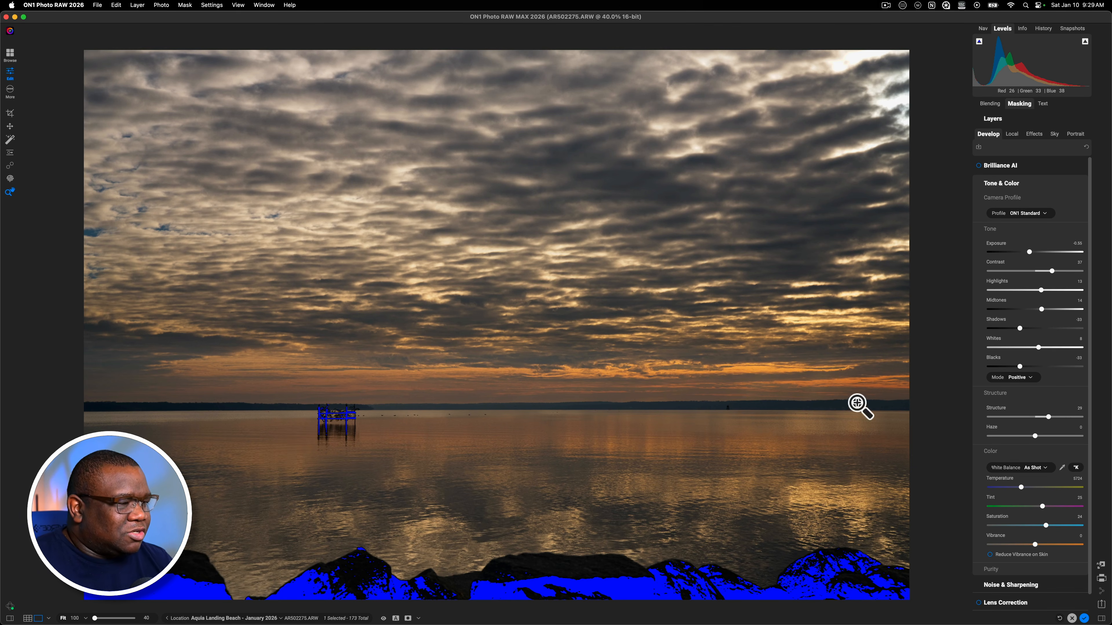
left_click(1012, 134)
left_click(979, 191)
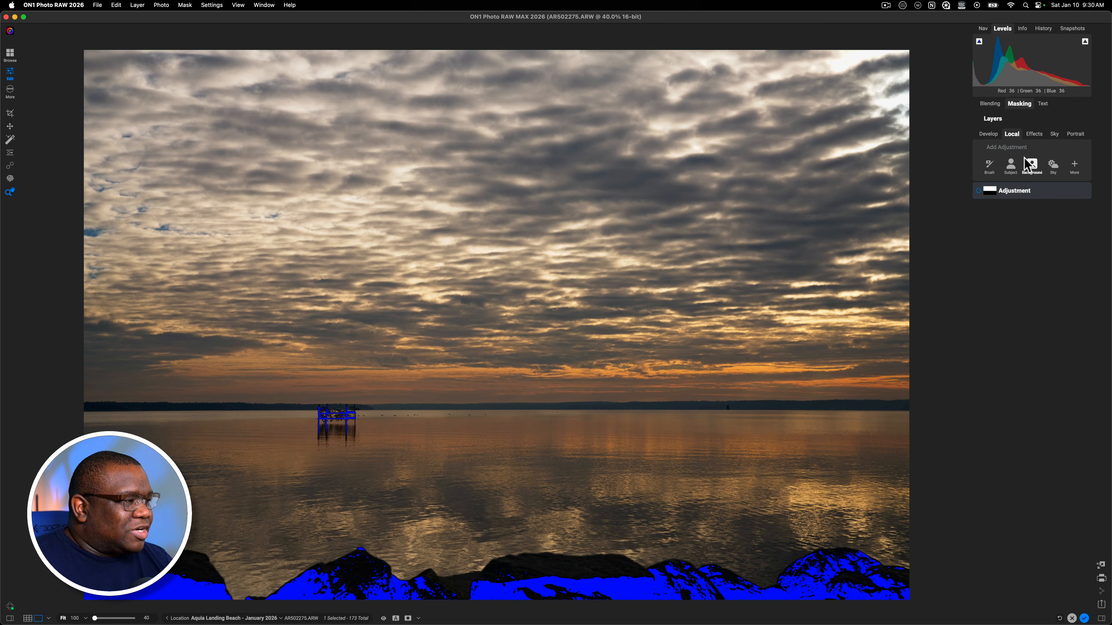
left_click(989, 134)
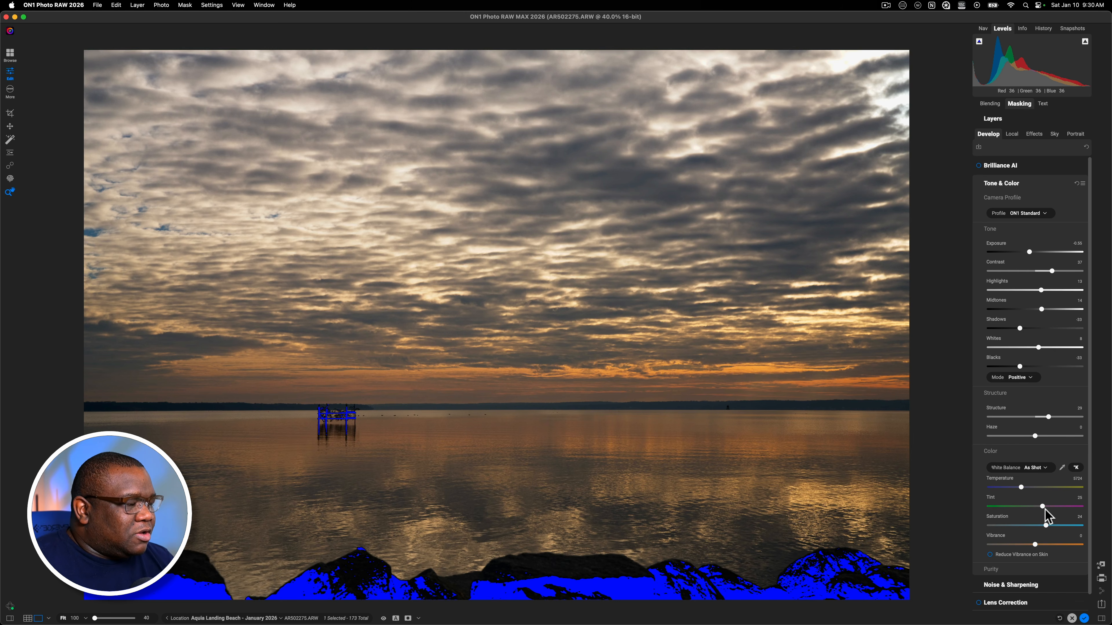
left_click_drag(1043, 506, 1046, 506)
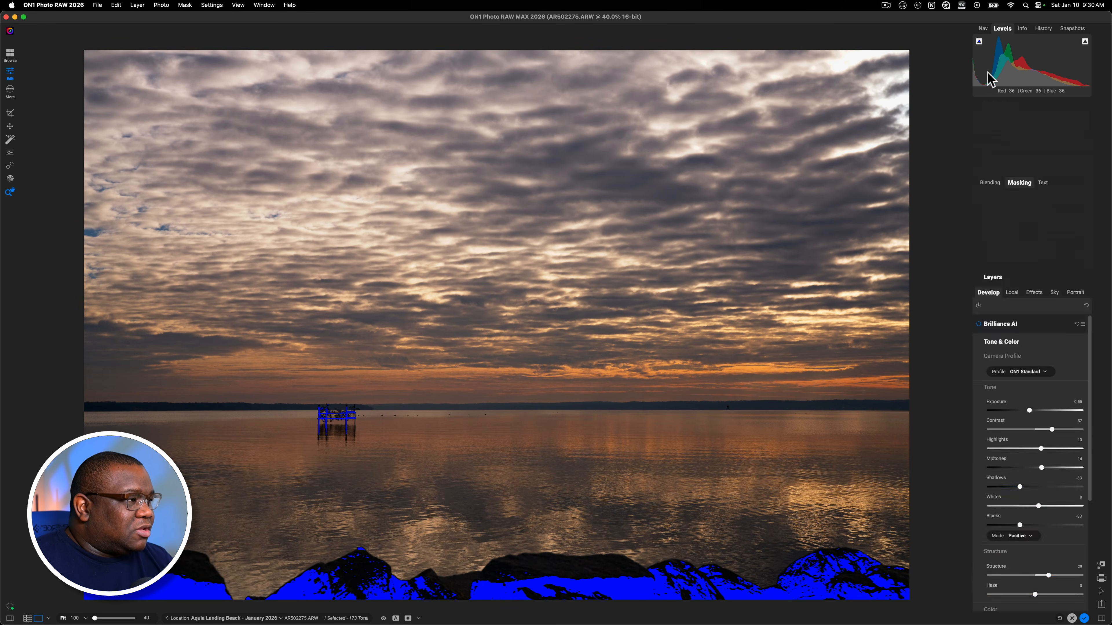
left_click(979, 41)
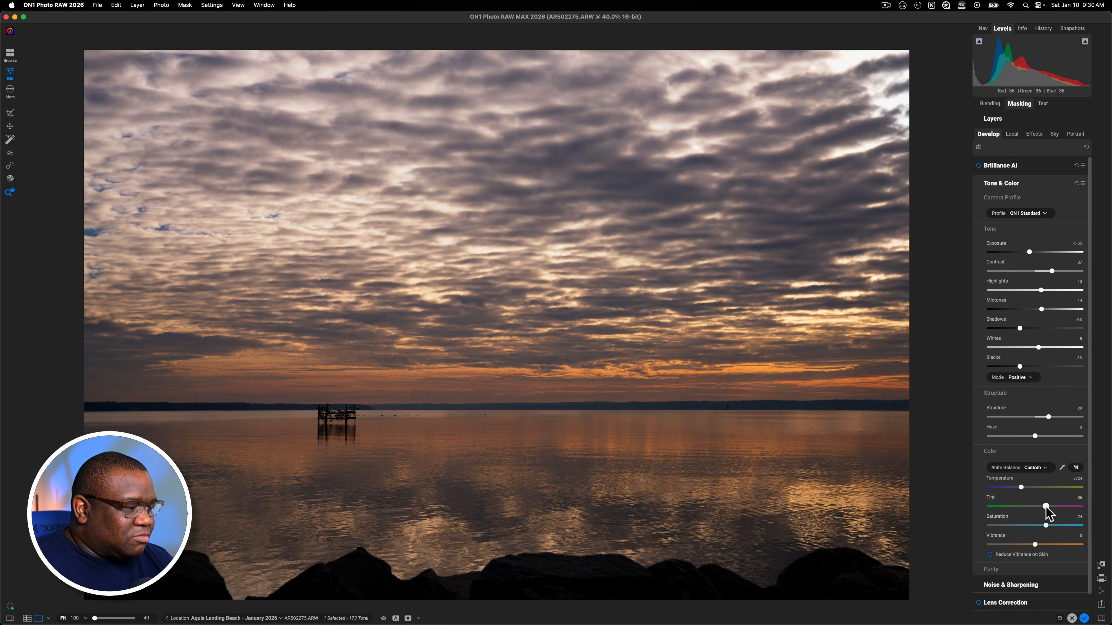
Fine-tune the white balance Temperature to about 5739.
left_click_drag(1021, 487, 1019, 488)
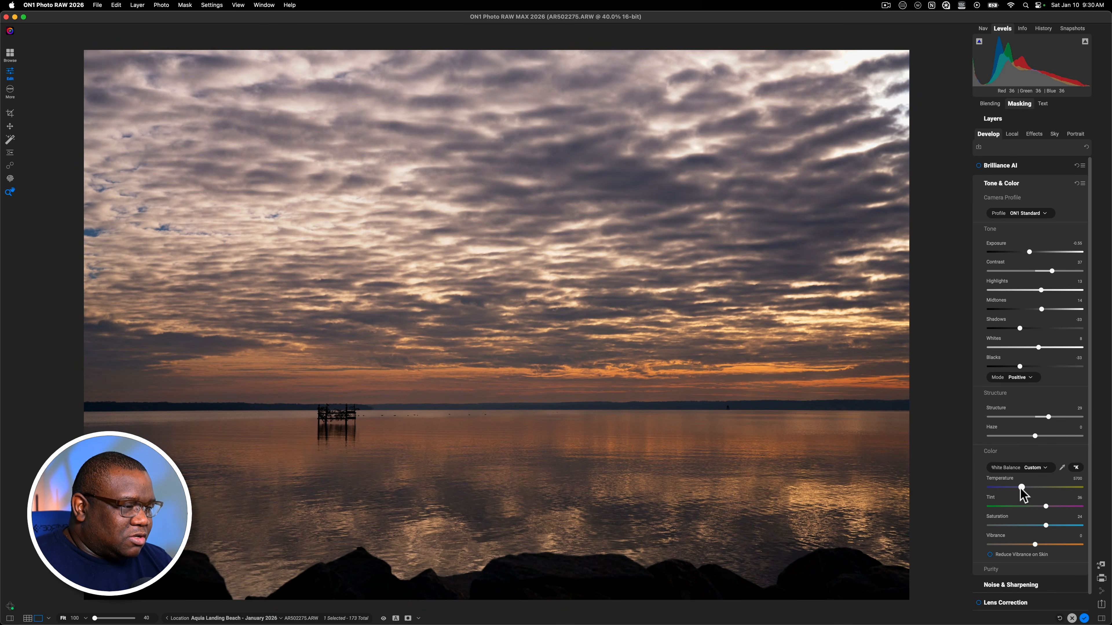
left_click_drag(1022, 494, 1023, 494)
left_click(1020, 488)
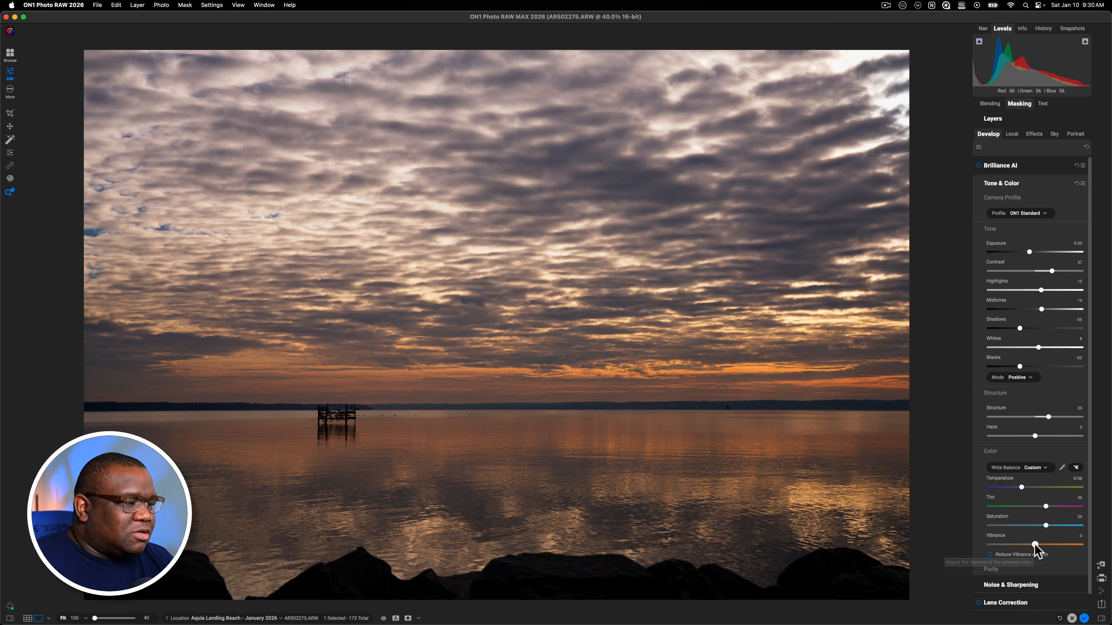
Try a higher Vibrance and reset it, then raise the global Saturation to about 37 instead.
left_click_drag(1034, 543, 1049, 545)
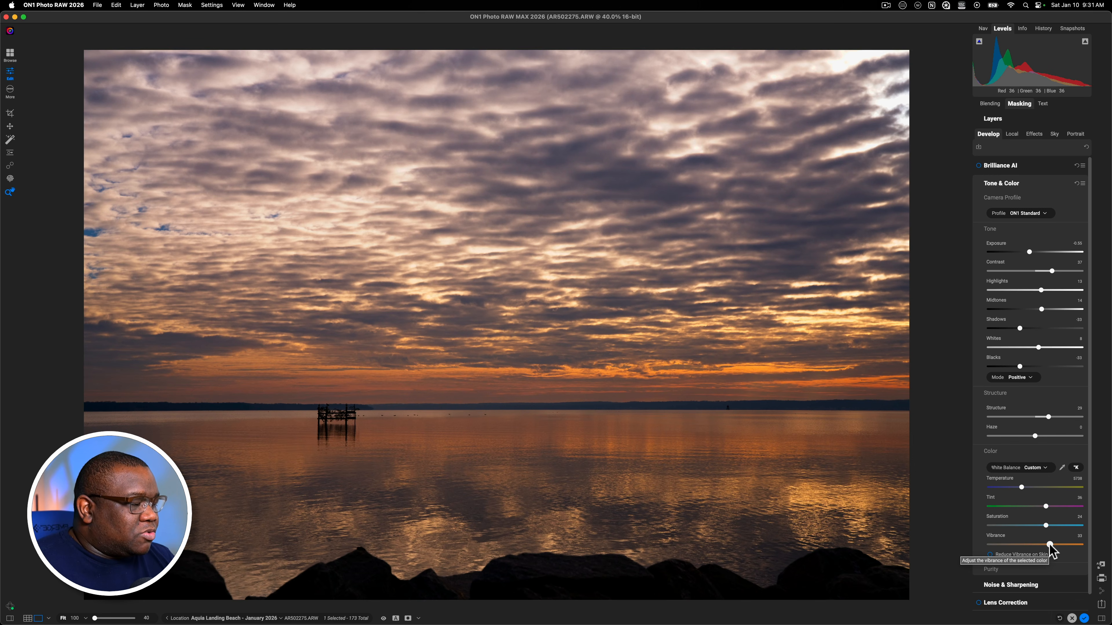
double_click(1048, 543)
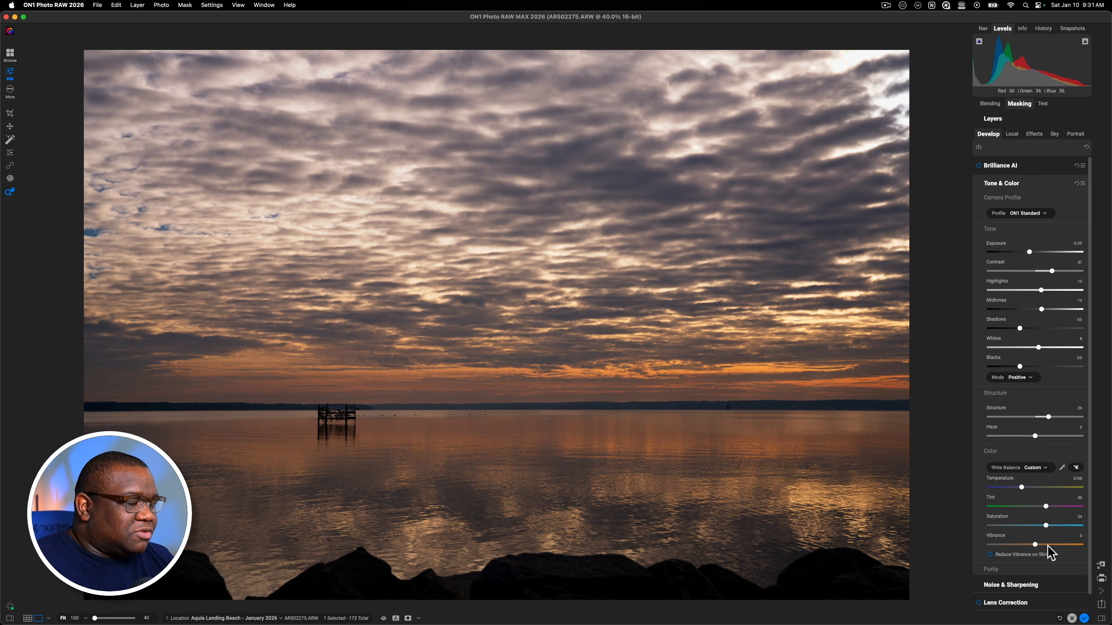
left_click_drag(1046, 526, 1052, 526)
left_click(1052, 525)
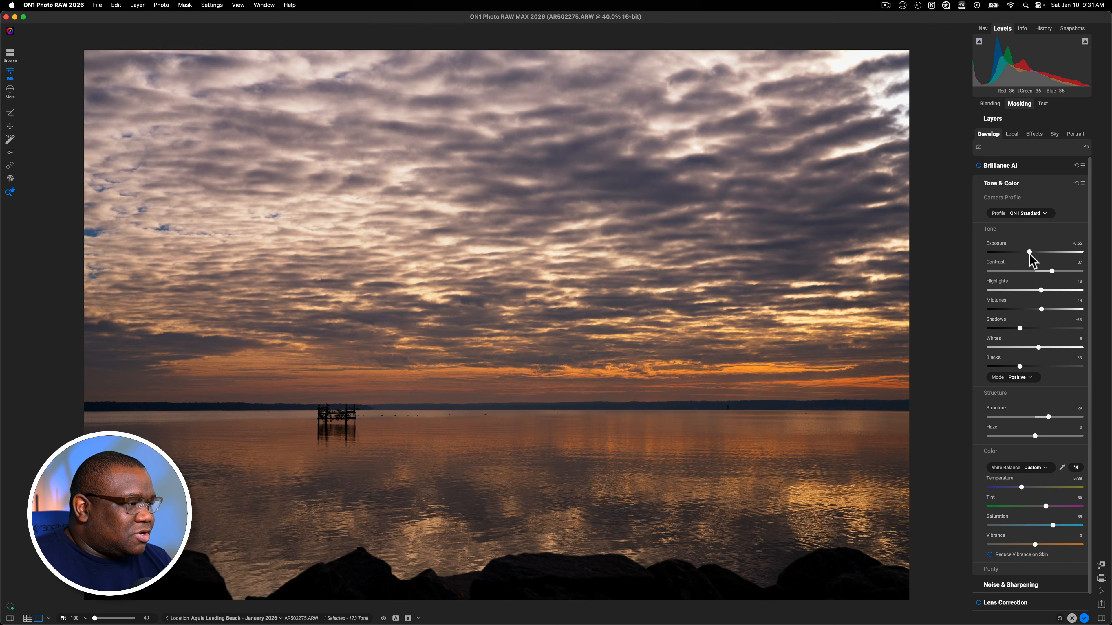
Set Midtones to about 25, Shadows to -50, Contrast to about 45 and Exposure to -0.4, and check the photo for clipping.
left_click_drag(1041, 310, 1011, 328)
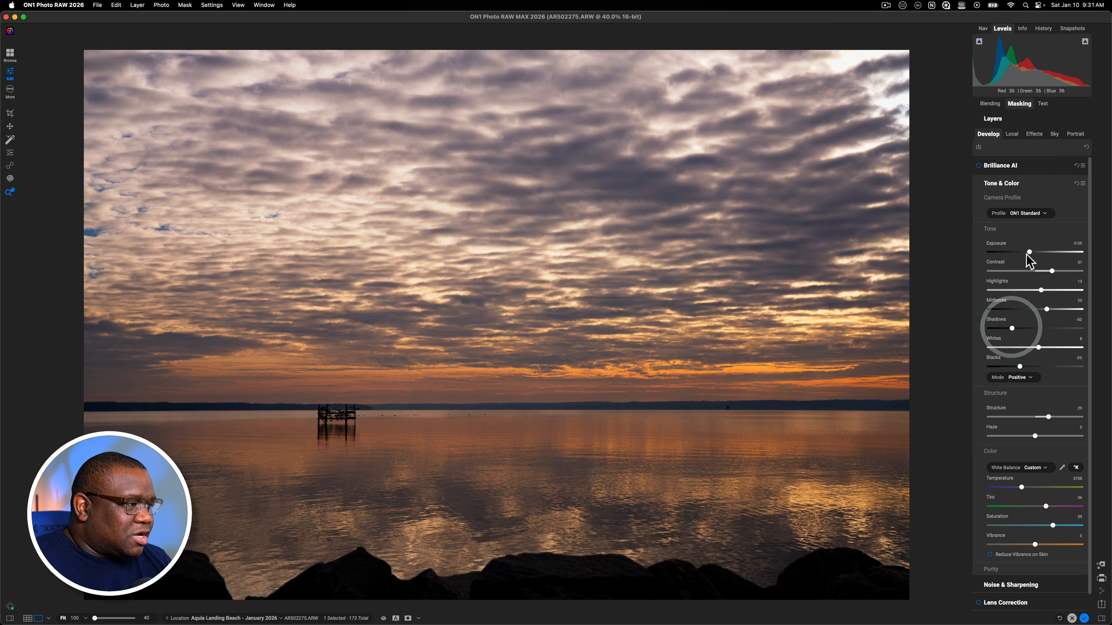
left_click_drag(1052, 271, 1055, 271)
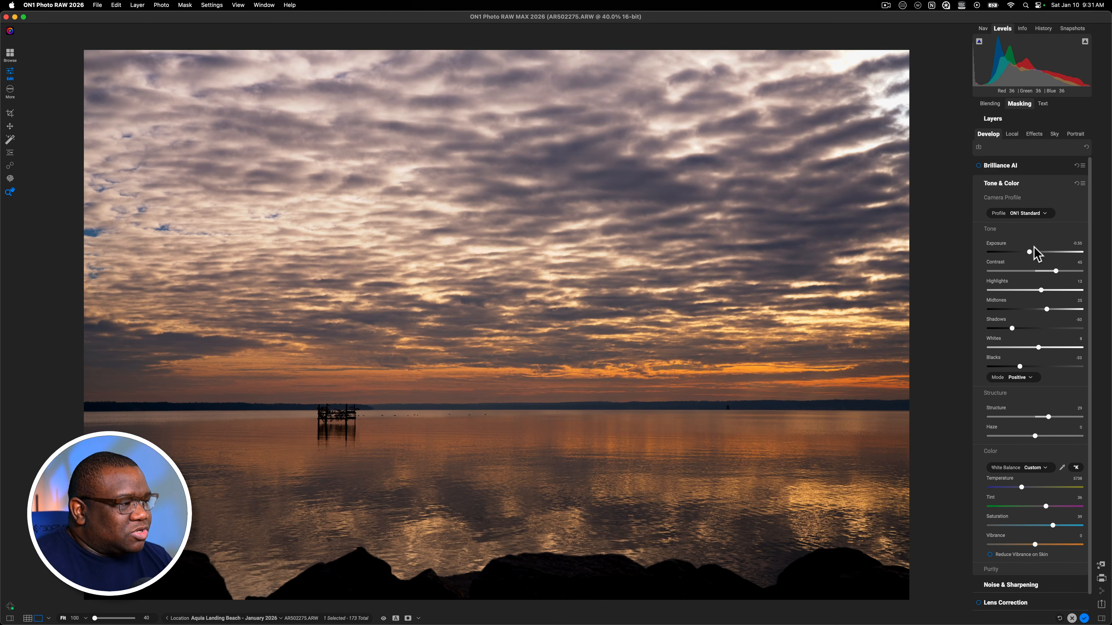
left_click_drag(1029, 251, 1032, 251)
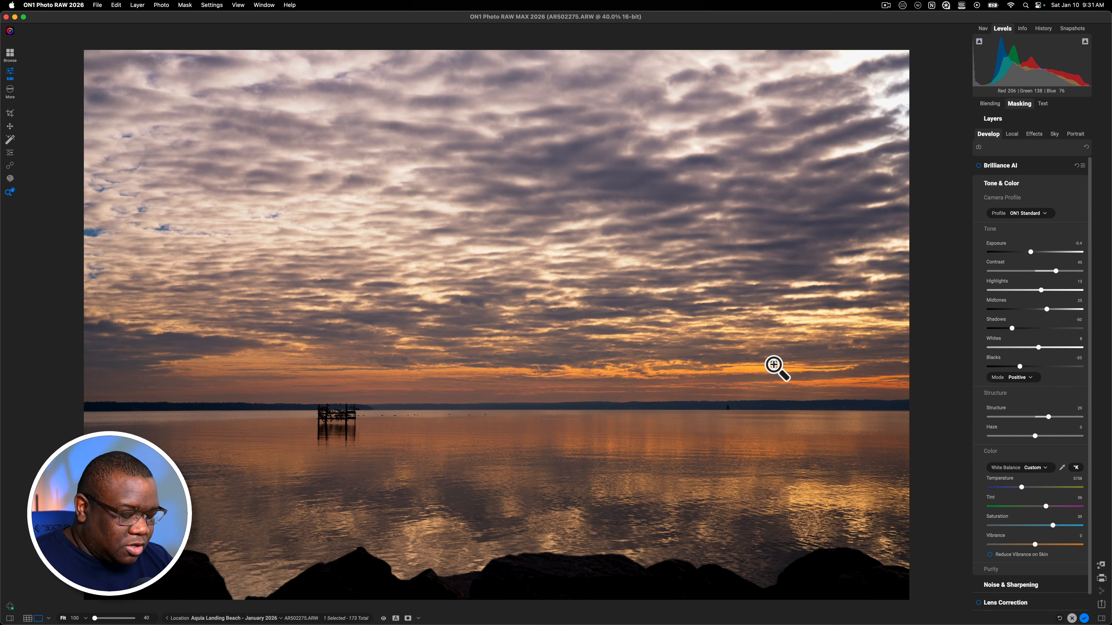
key("j")
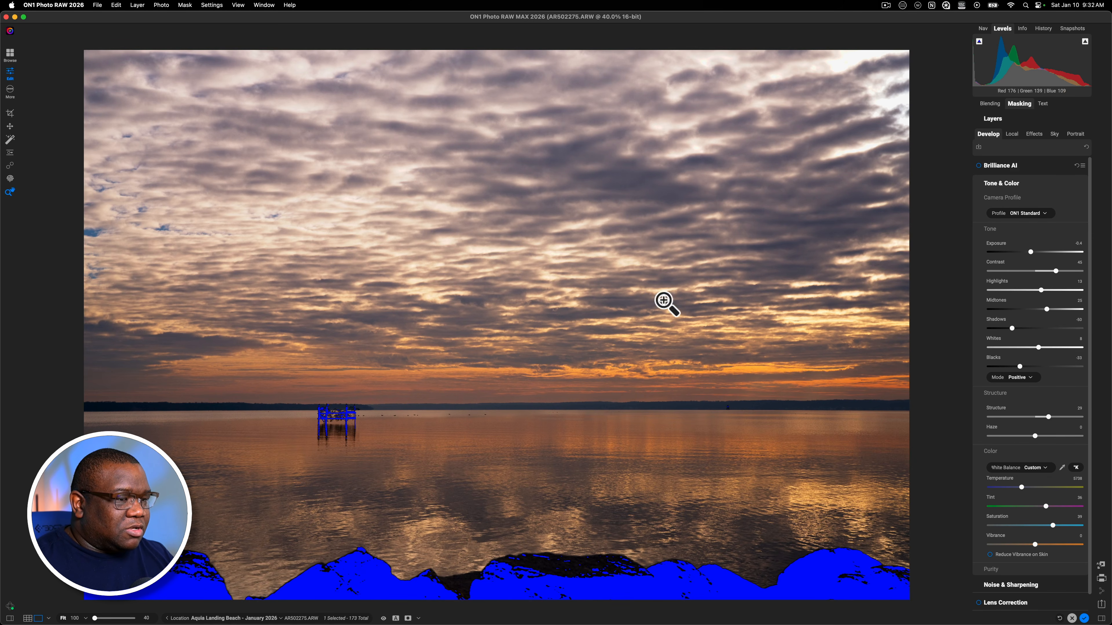
key("j")
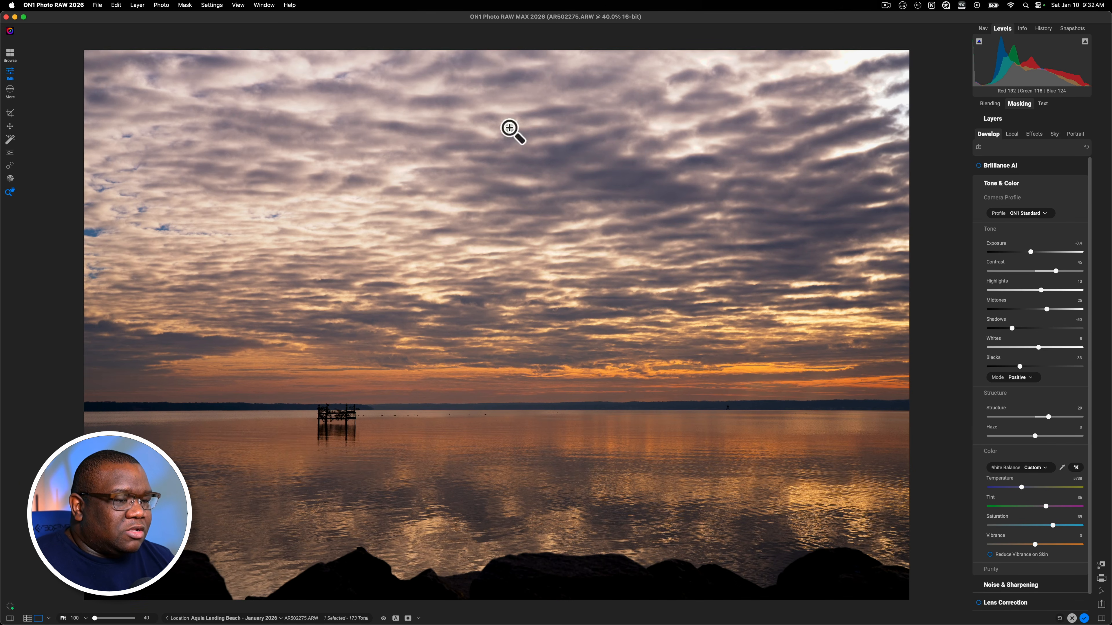
Add a Color Editor filter and sample the yellow-orange glow in the sky just above the horizon.
left_click(1030, 134)
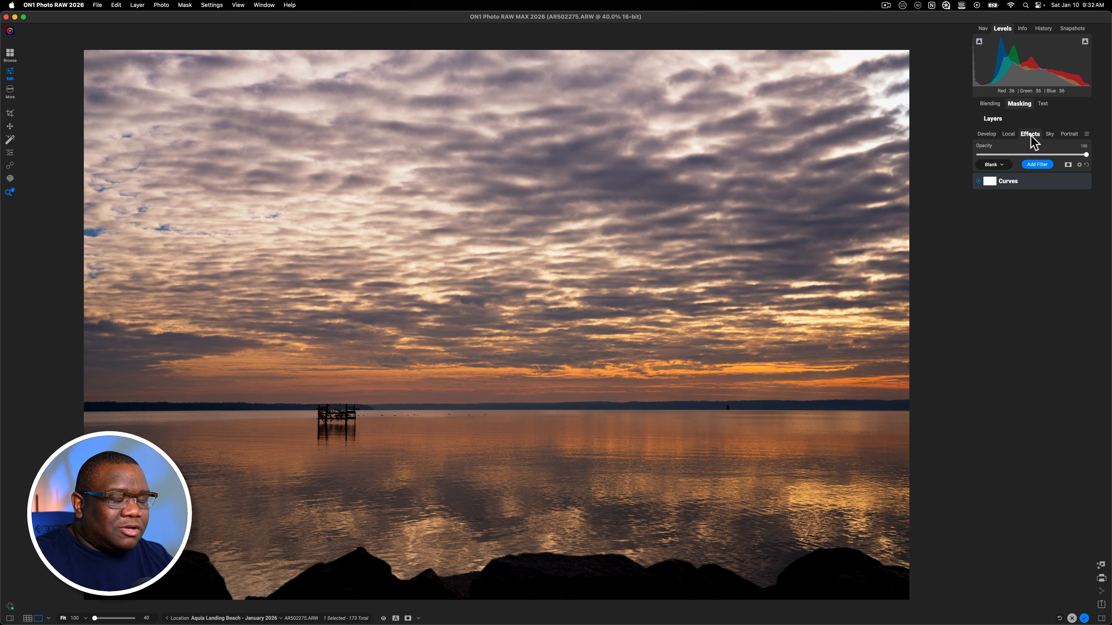
left_click(1035, 166)
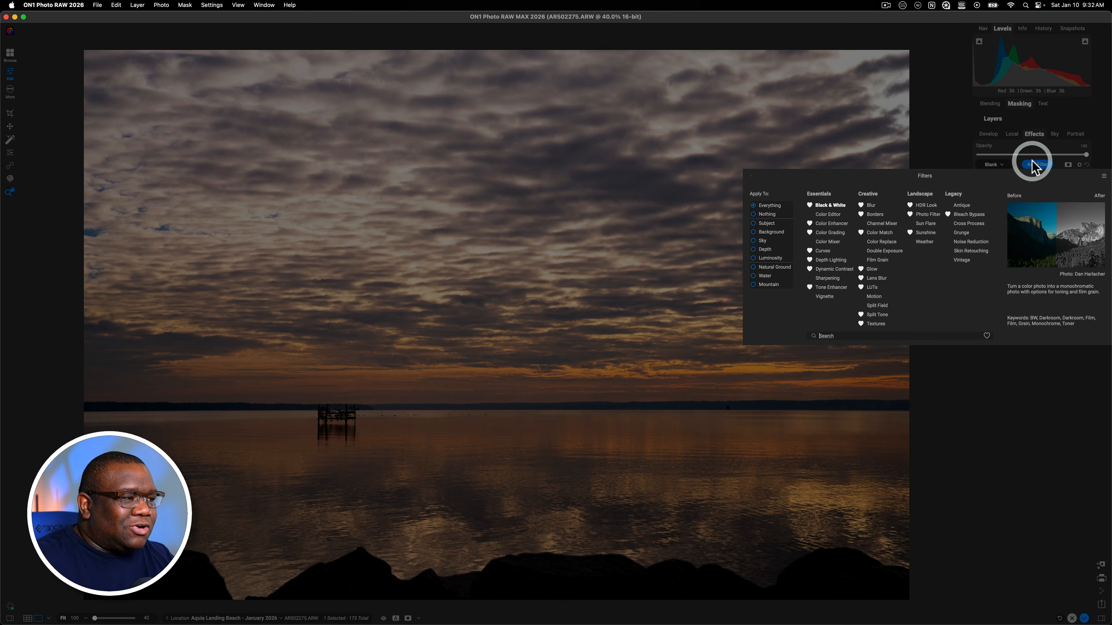
left_click(828, 214)
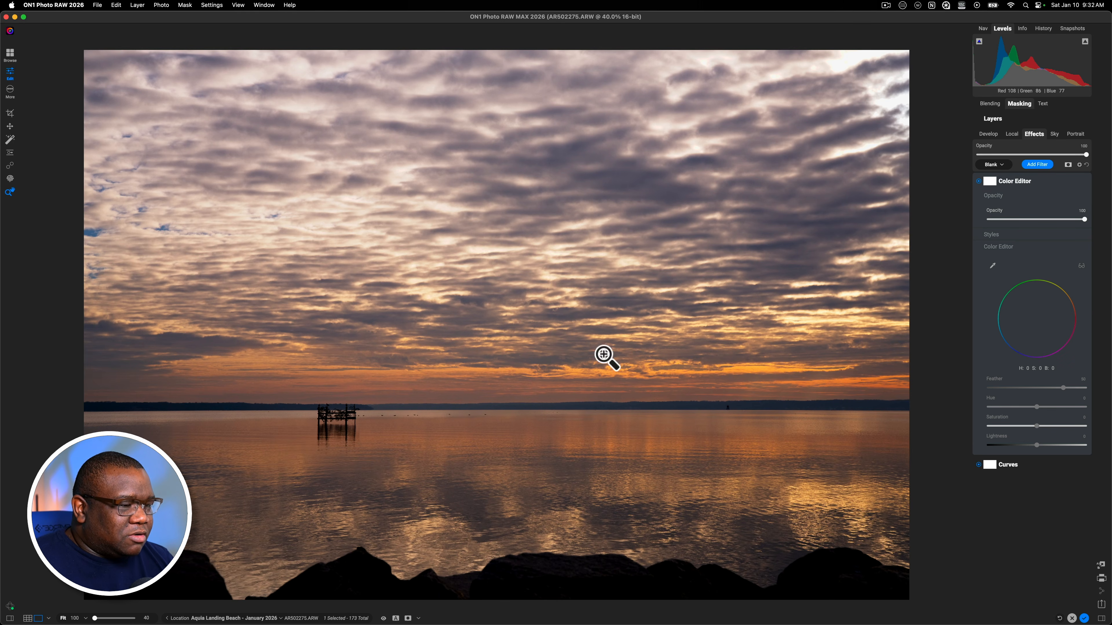
left_click(992, 266)
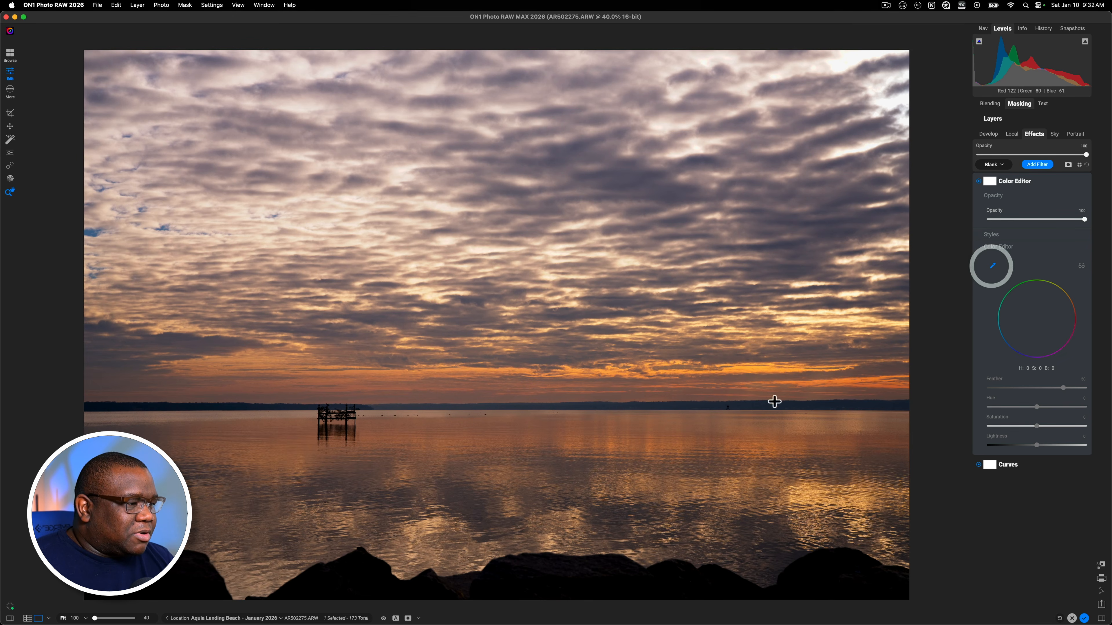
left_click(755, 370)
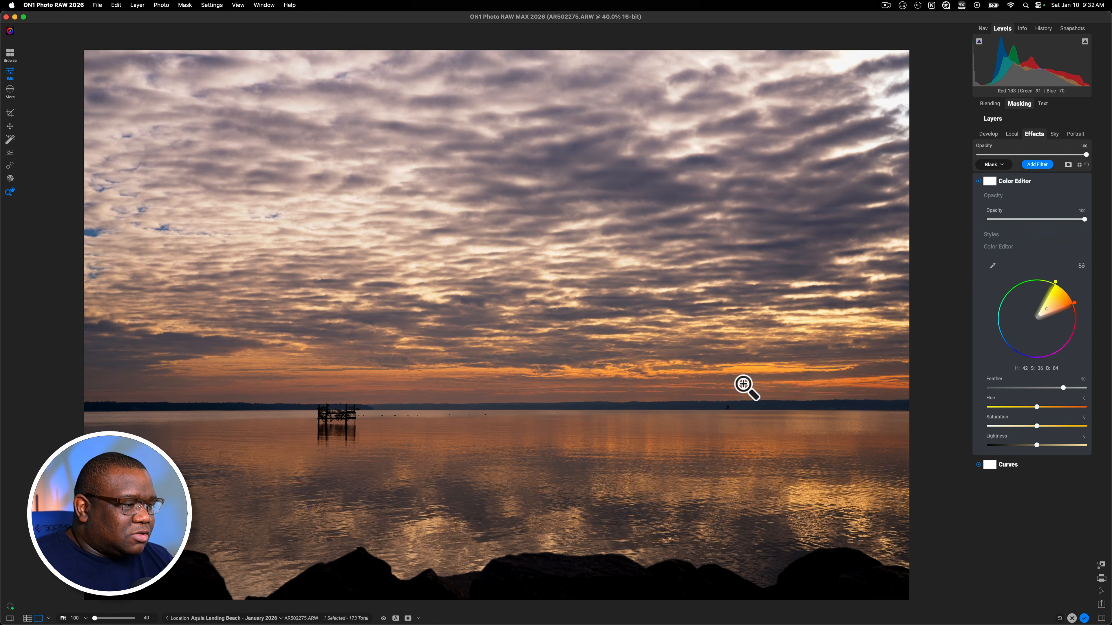
left_click(992, 266)
left_click(752, 368)
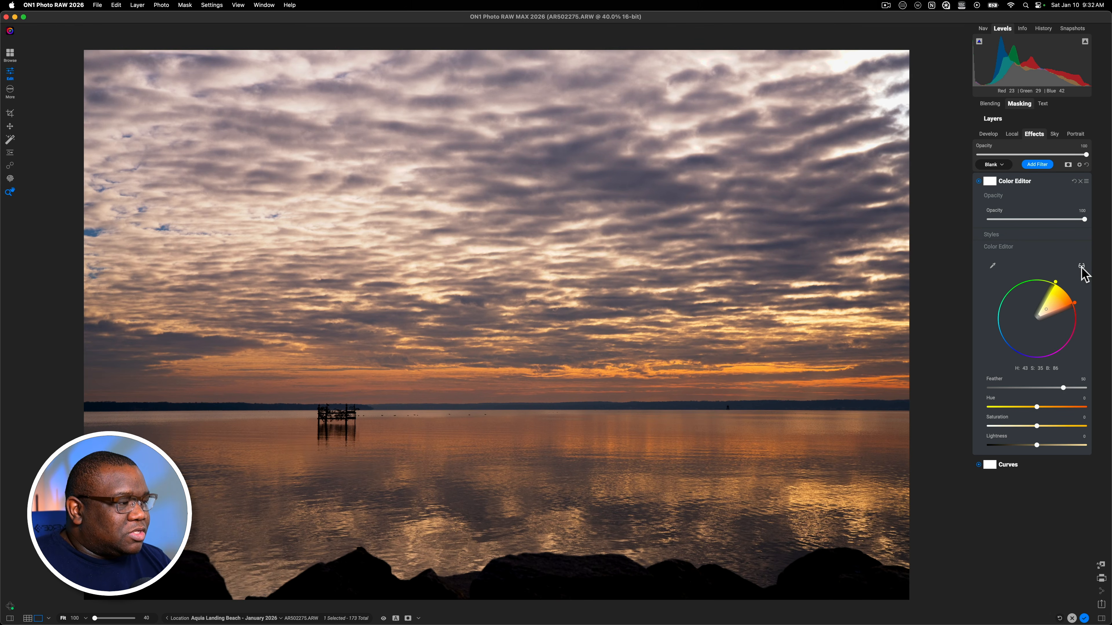
Preview which parts of the photo the sampled yellow-orange color range covers by switching the range preview on and off.
left_click(1081, 267)
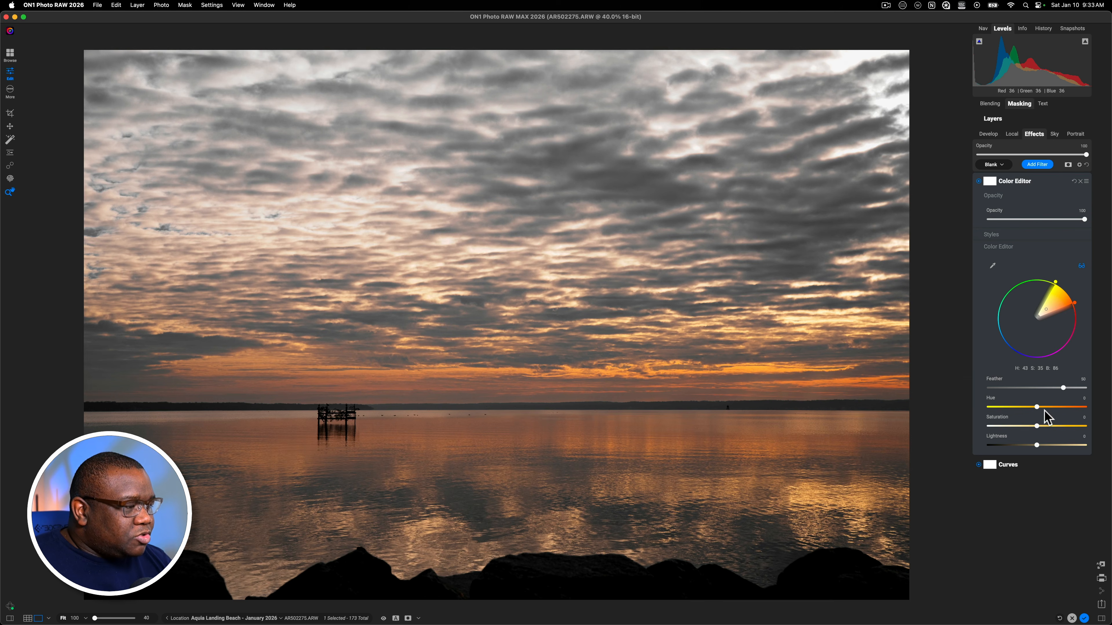
left_click(1081, 267)
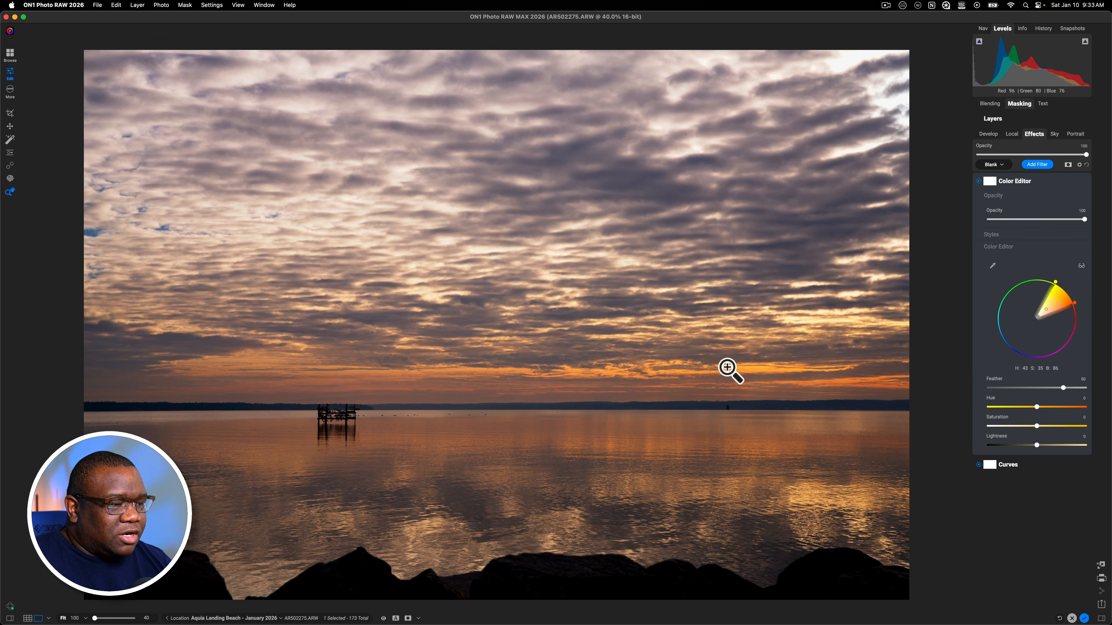
left_click(1081, 267)
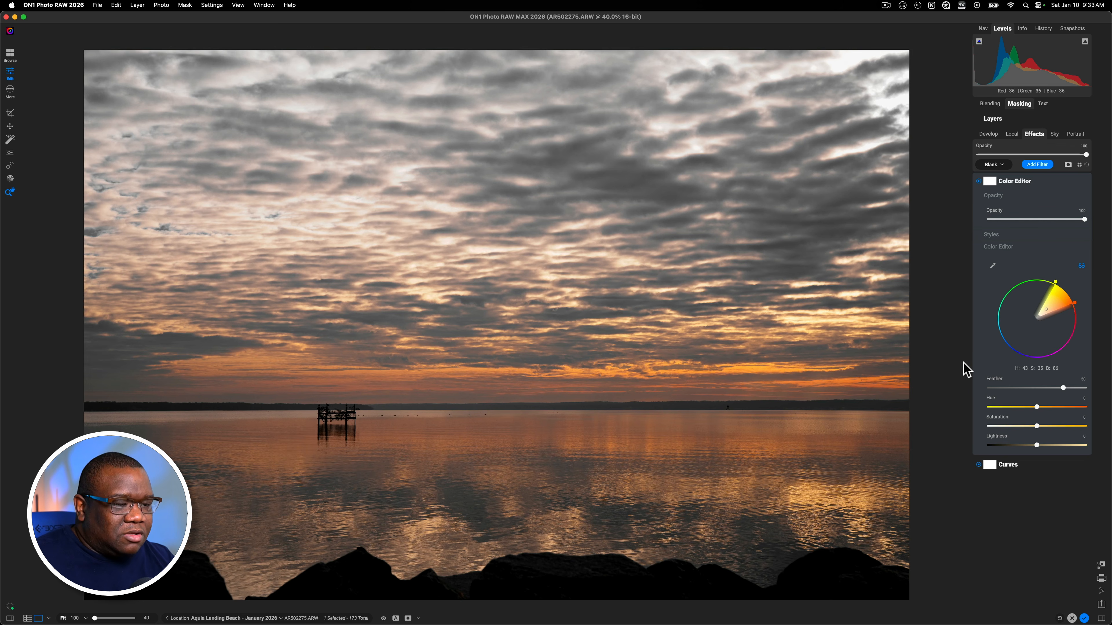
left_click(1081, 266)
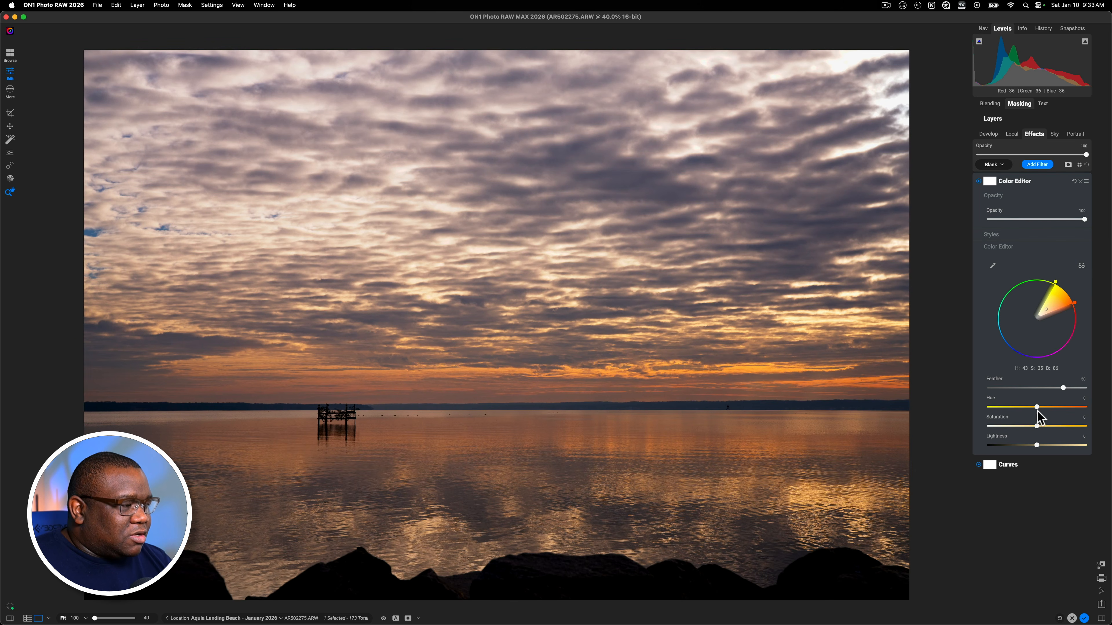
Shift the sampled range's Hue to about 10, raise its Saturation, and try Lightness up to 100 before settling on about 14.
mouse_move(1037, 407)
left_mouse_down()
mouse_move(1079, 408)
mouse_move(1048, 408)
left_mouse_up()
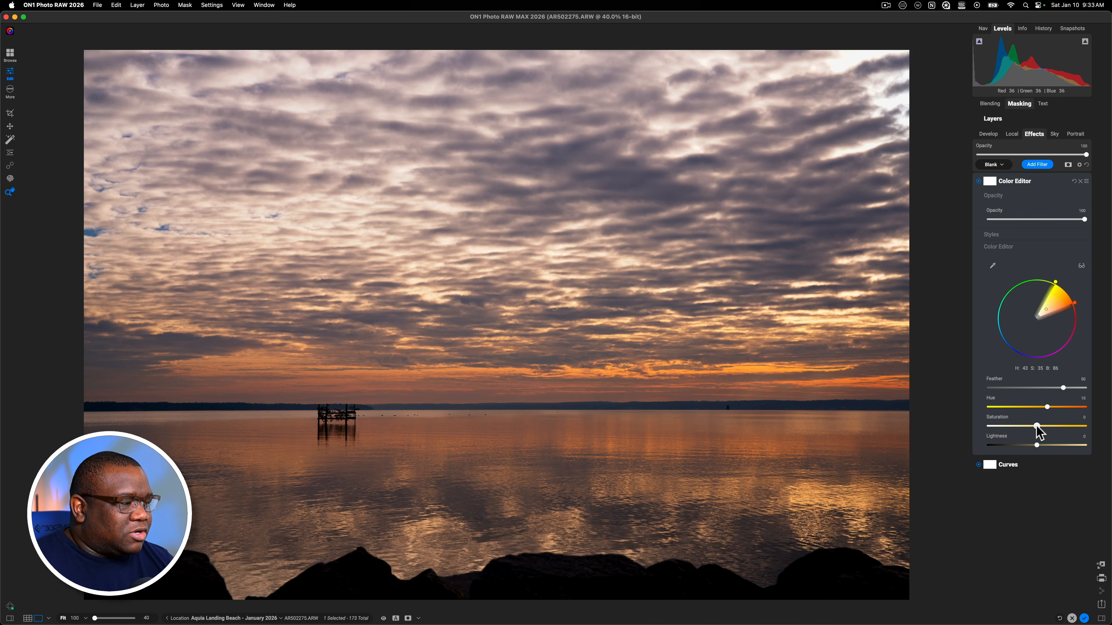
left_click_drag(1037, 427, 1063, 428)
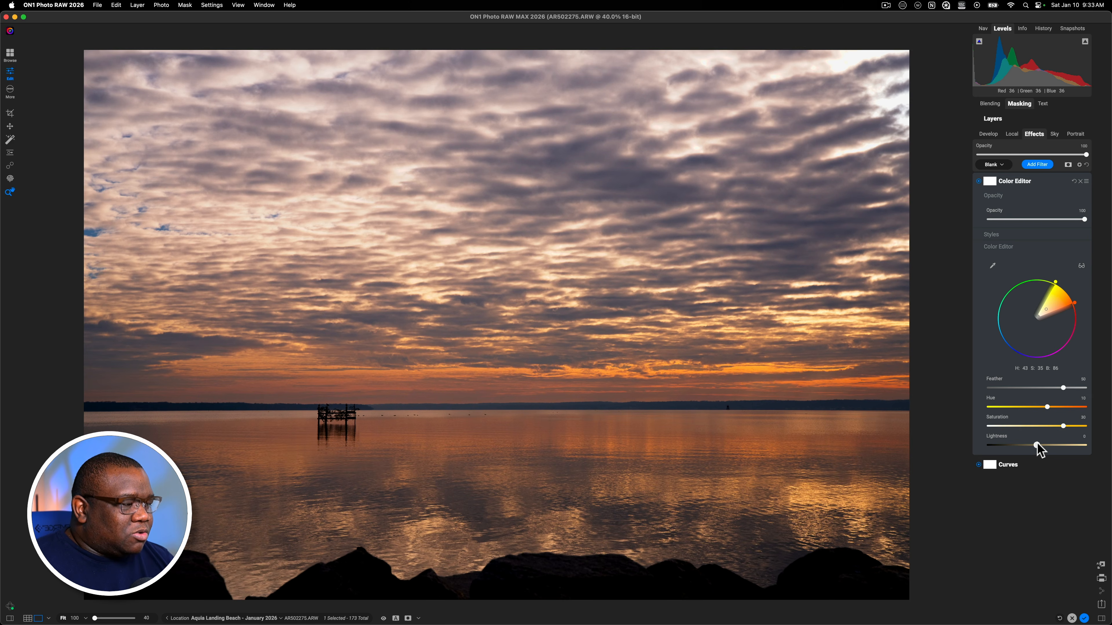
mouse_move(1037, 445)
left_mouse_down()
mouse_move(1016, 451)
mouse_move(1063, 454)
mouse_move(1052, 448)
left_mouse_up()
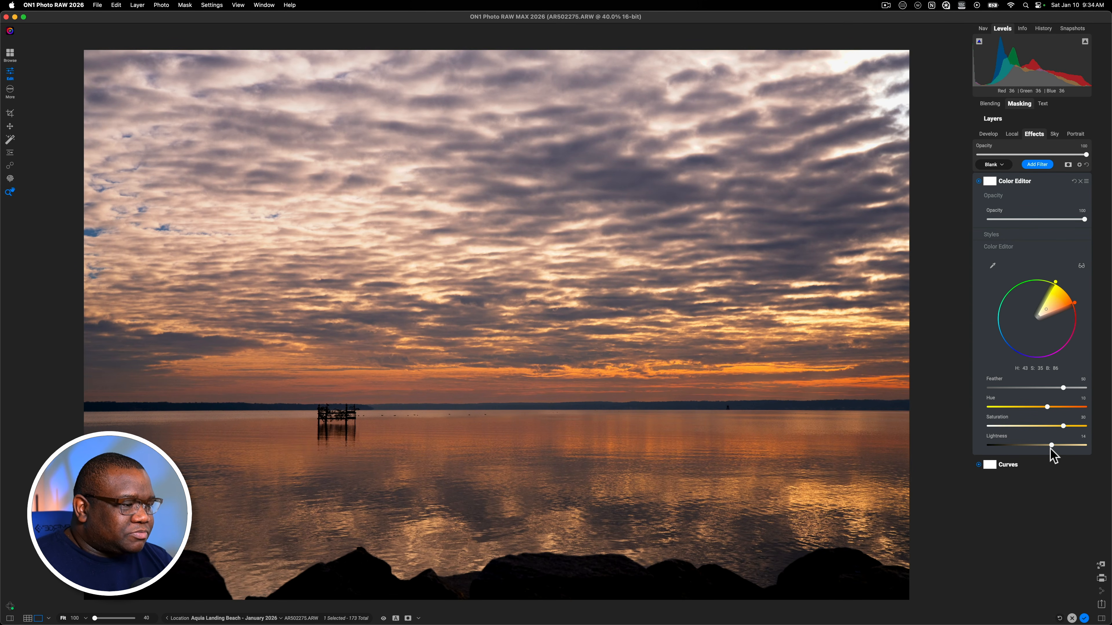
left_click(794, 368)
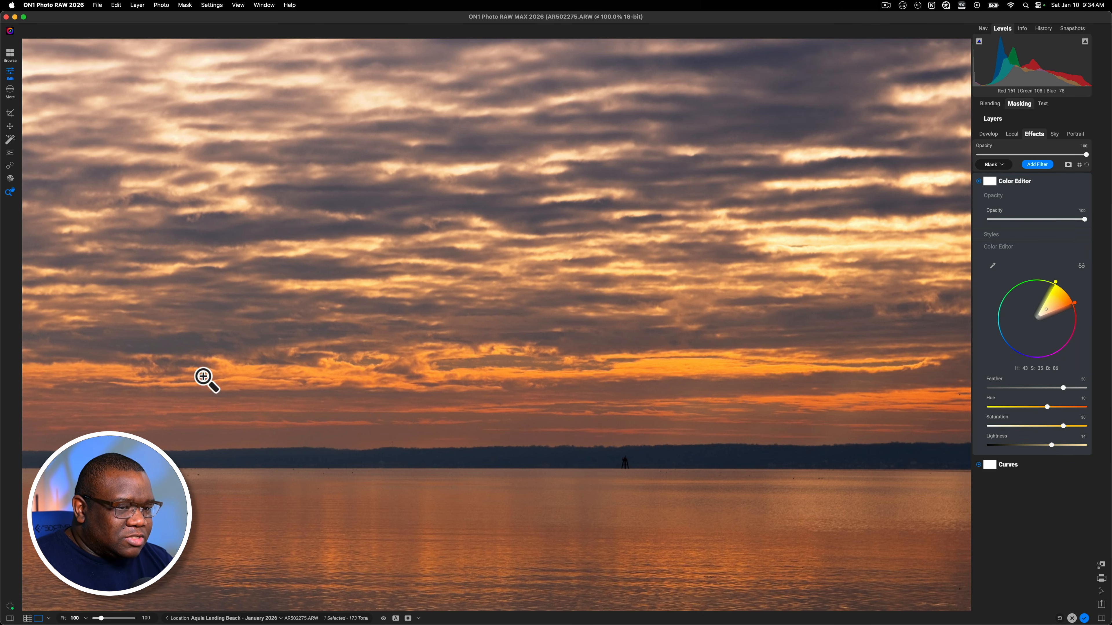
mouse_move(1050, 445)
left_mouse_down()
mouse_move(1040, 446)
mouse_move(1050, 445)
left_mouse_up()
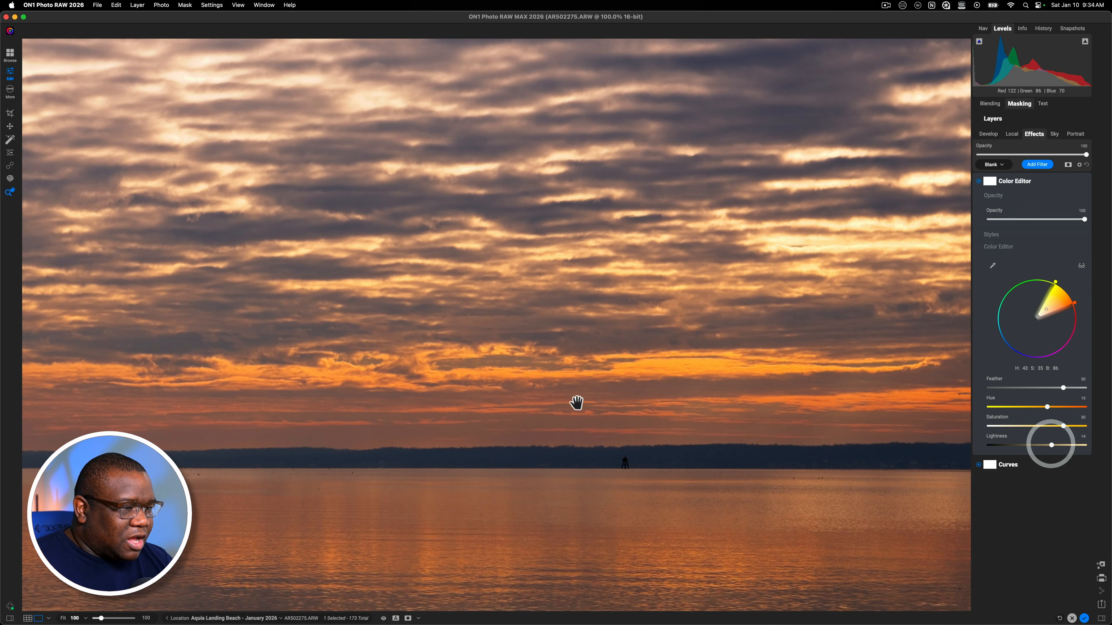
left_click(670, 382)
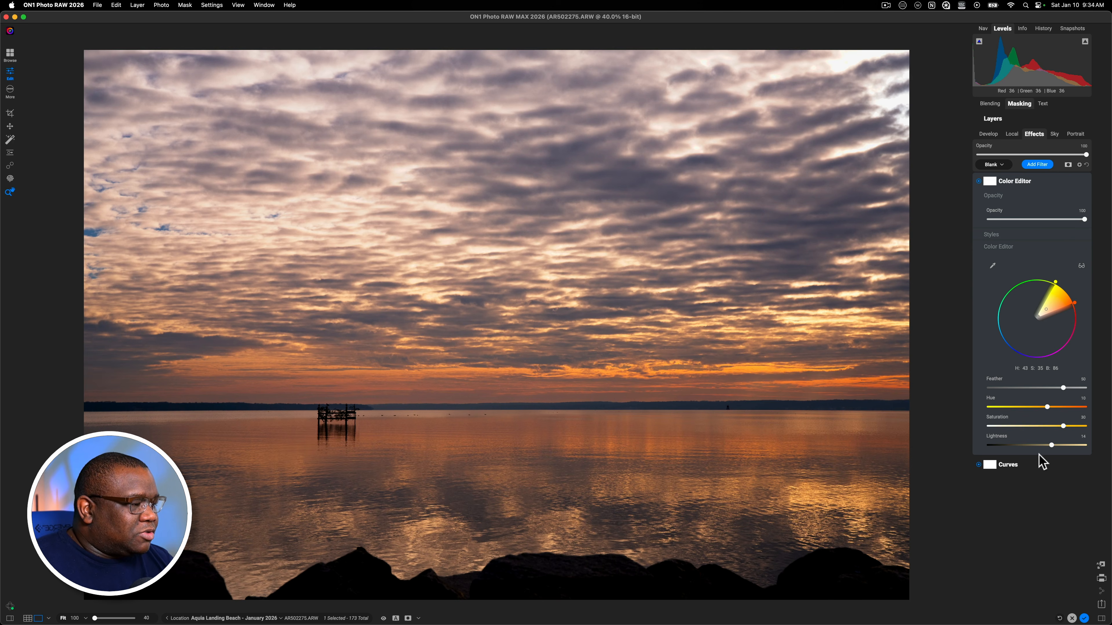
left_click_drag(1051, 445, 1111, 447)
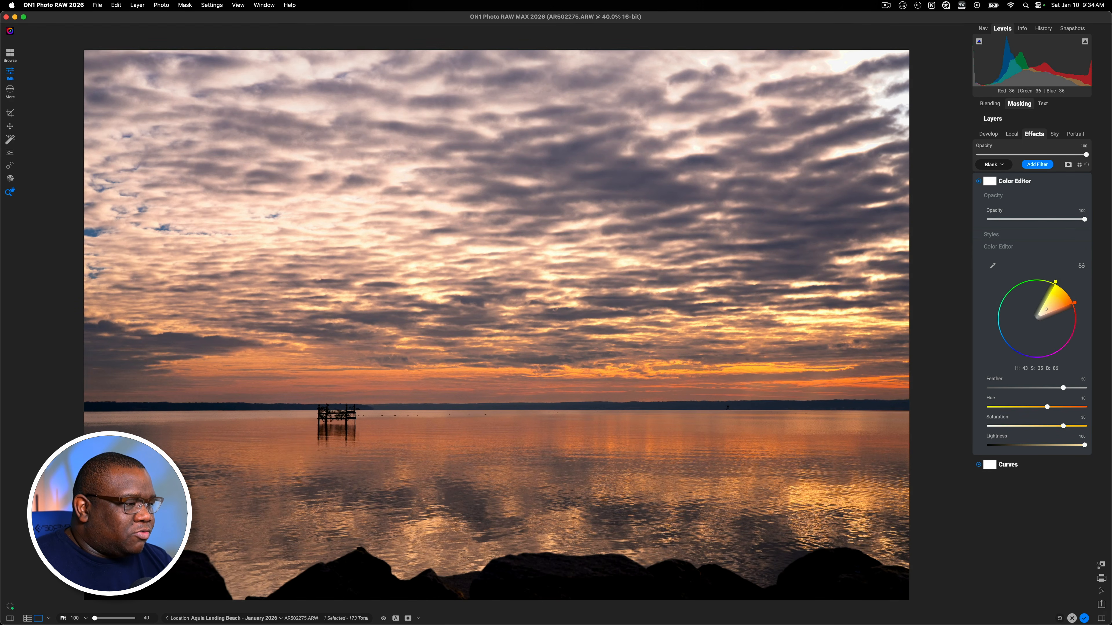
left_click_drag(1085, 445, 1051, 451)
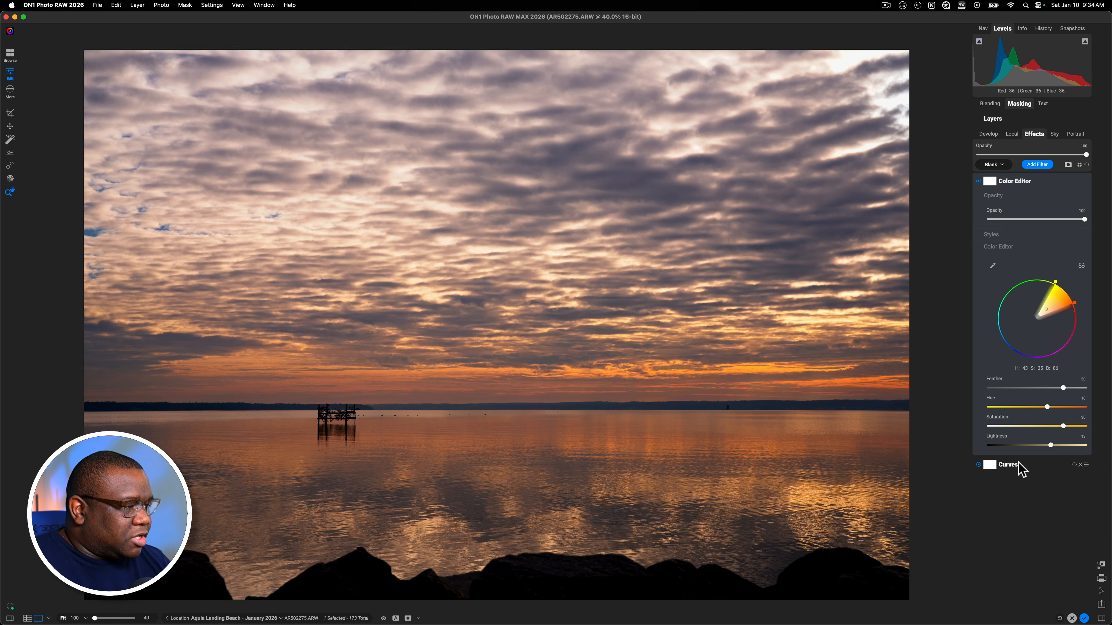
Compare the photo with and without the Color Editor filter by switching the filter off and on.
left_click(978, 182)
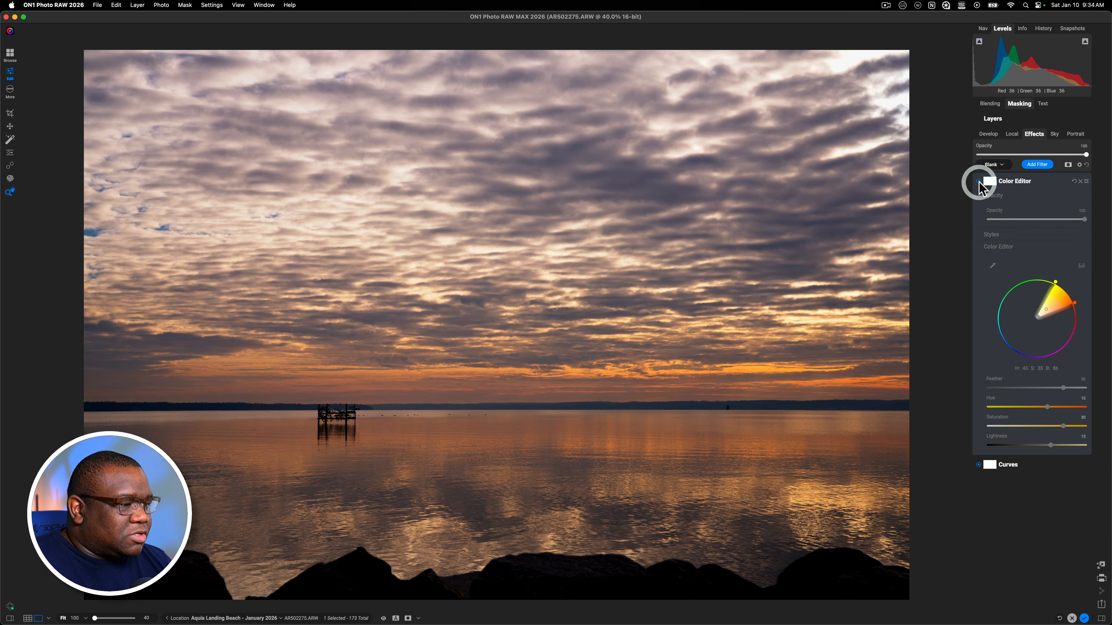
left_click(979, 182)
left_click(979, 182)
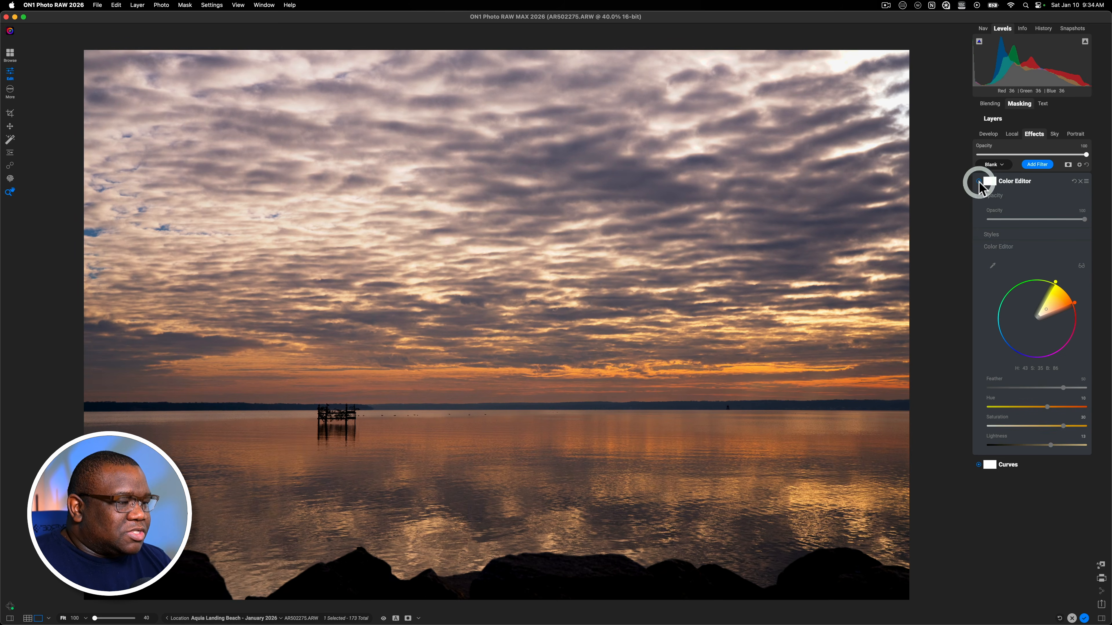
left_click(979, 182)
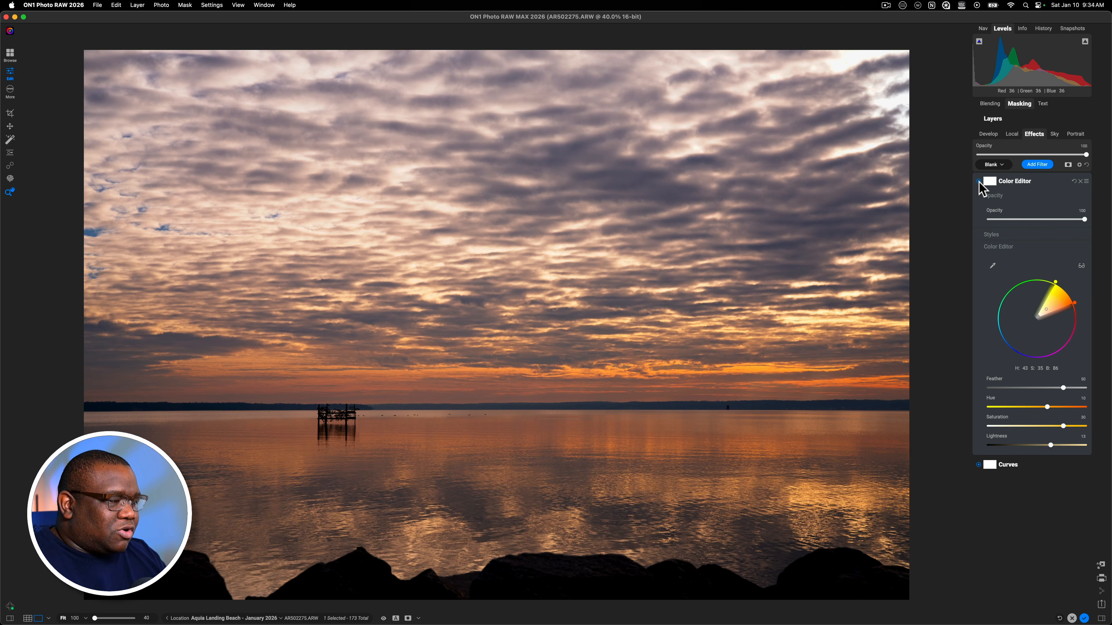
Collapse the Color Editor filter, add a Color Enhancer filter and select its Orange color range.
left_click(1039, 184)
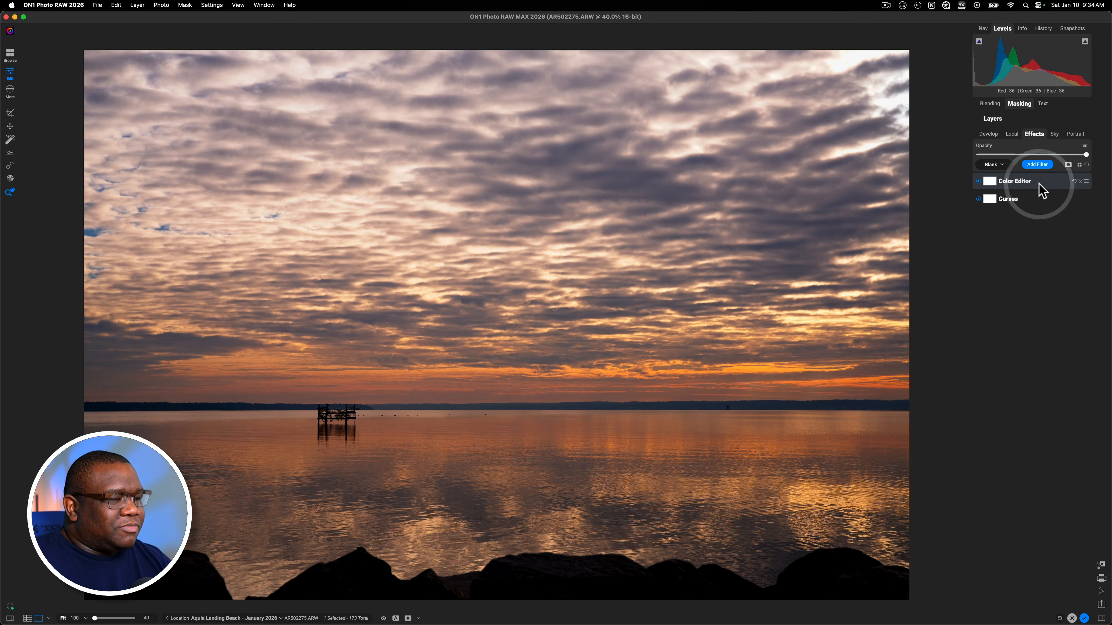
left_click(1037, 166)
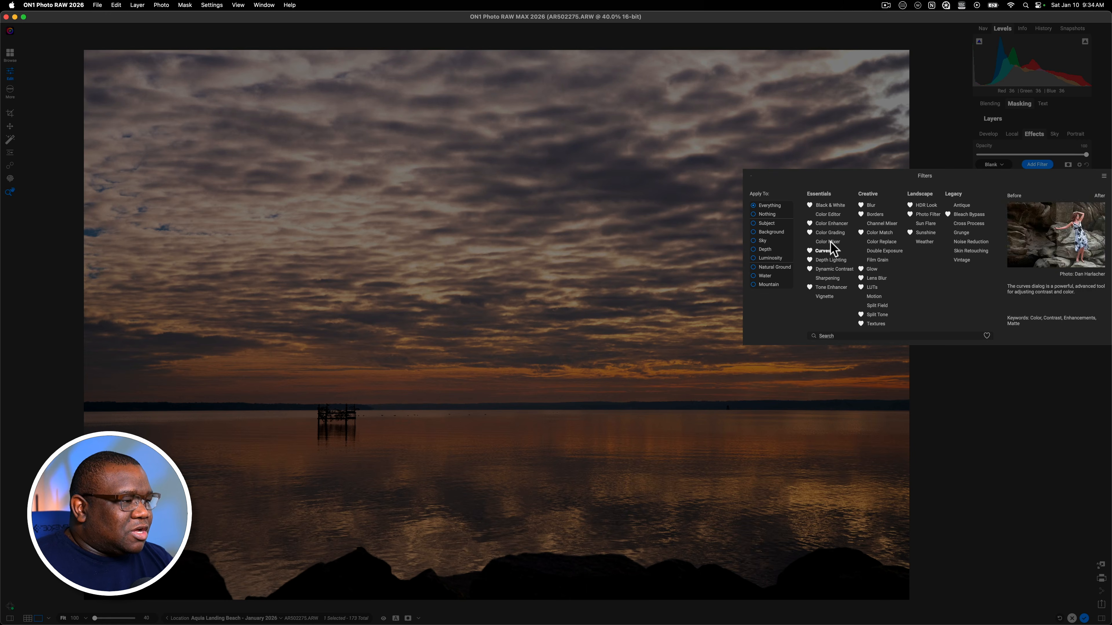
left_click(835, 223)
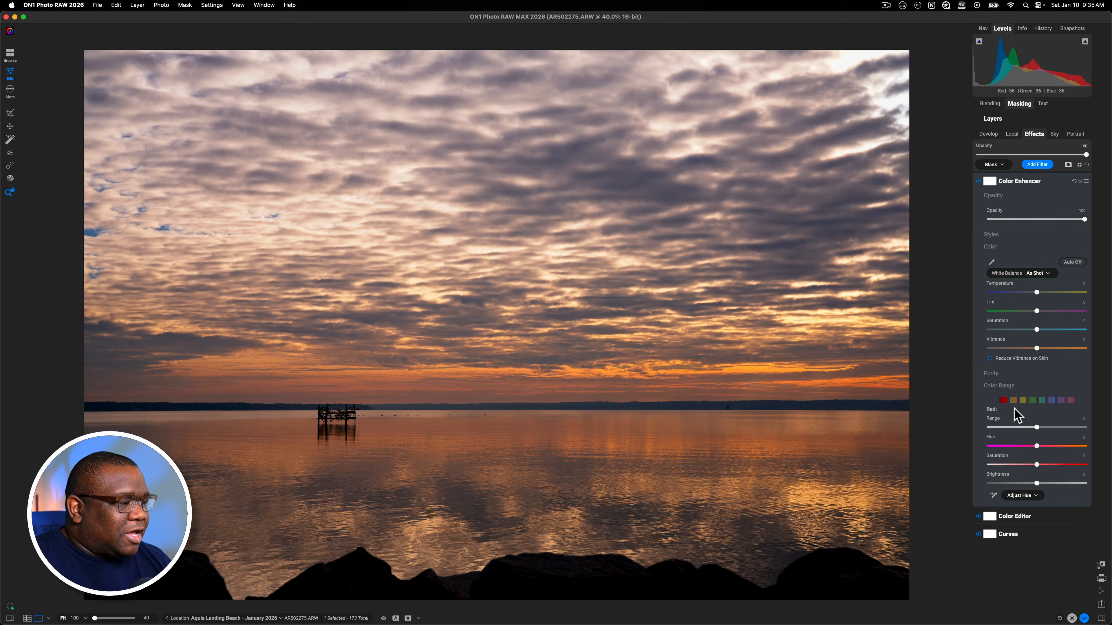
left_click(1013, 401)
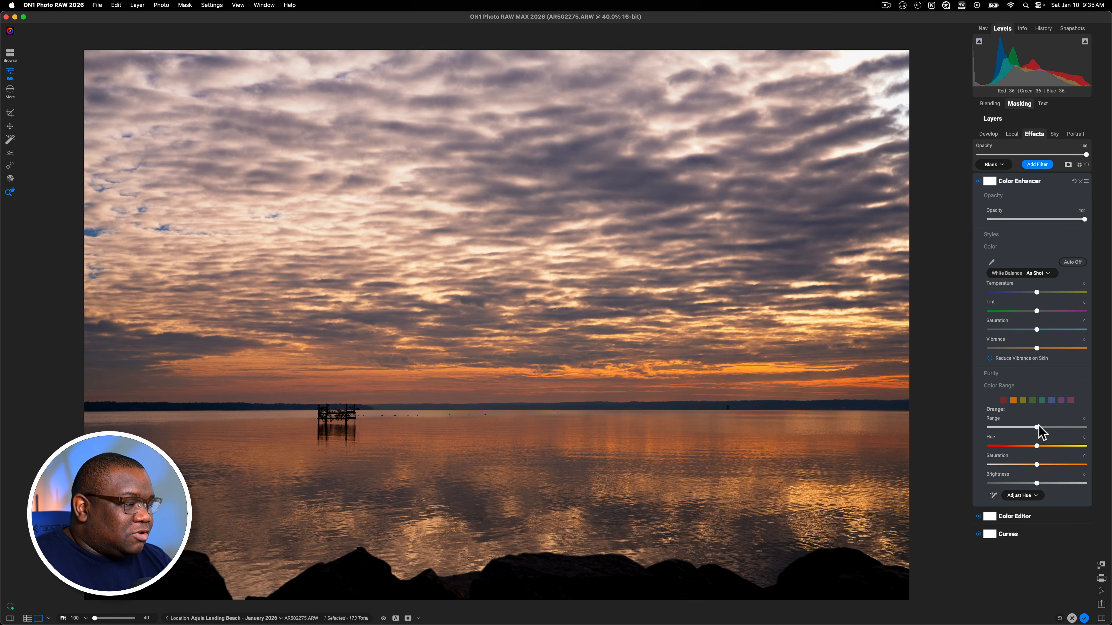
Try Hue and Range at -100 on the Orange range, compare with the filter off, and reset both values.
left_click_drag(1037, 448, 984, 455)
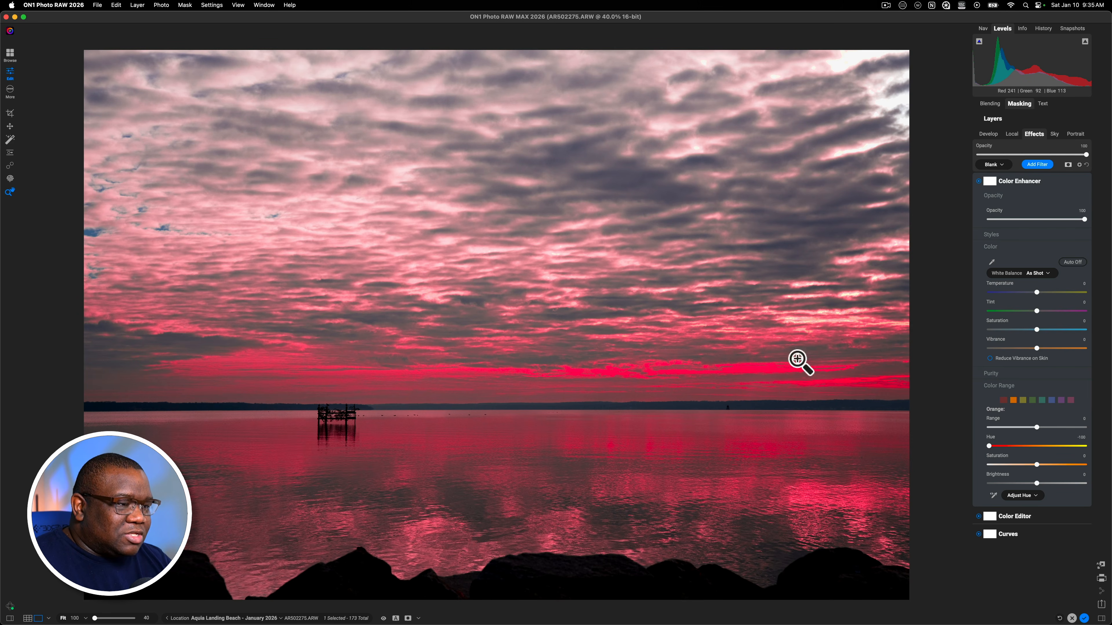
left_click_drag(1038, 427, 975, 425)
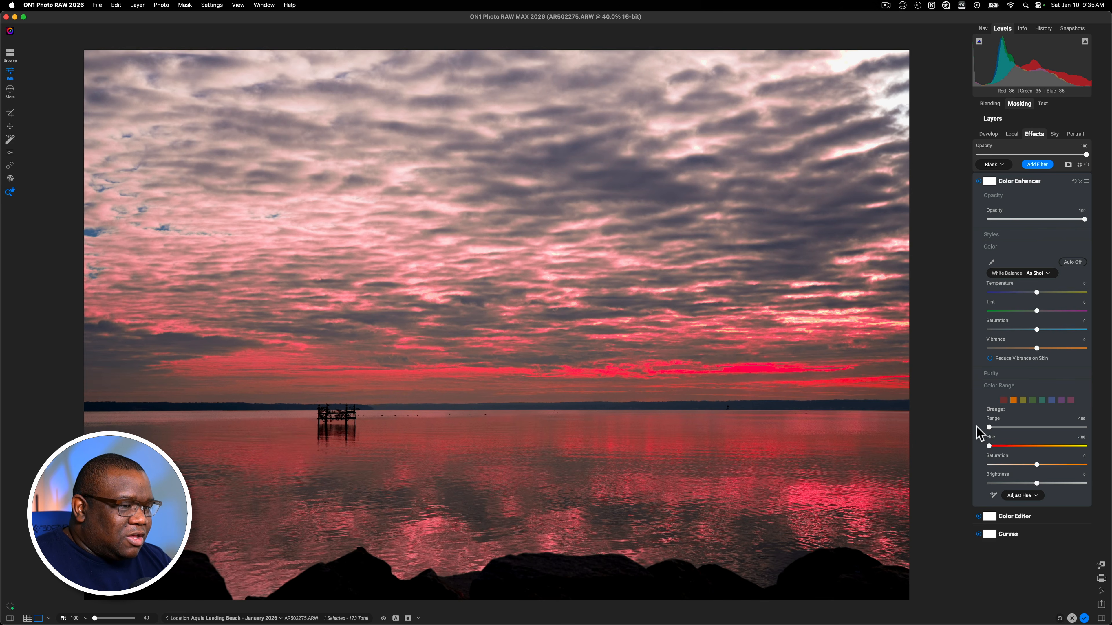
left_click(978, 181)
left_click(979, 181)
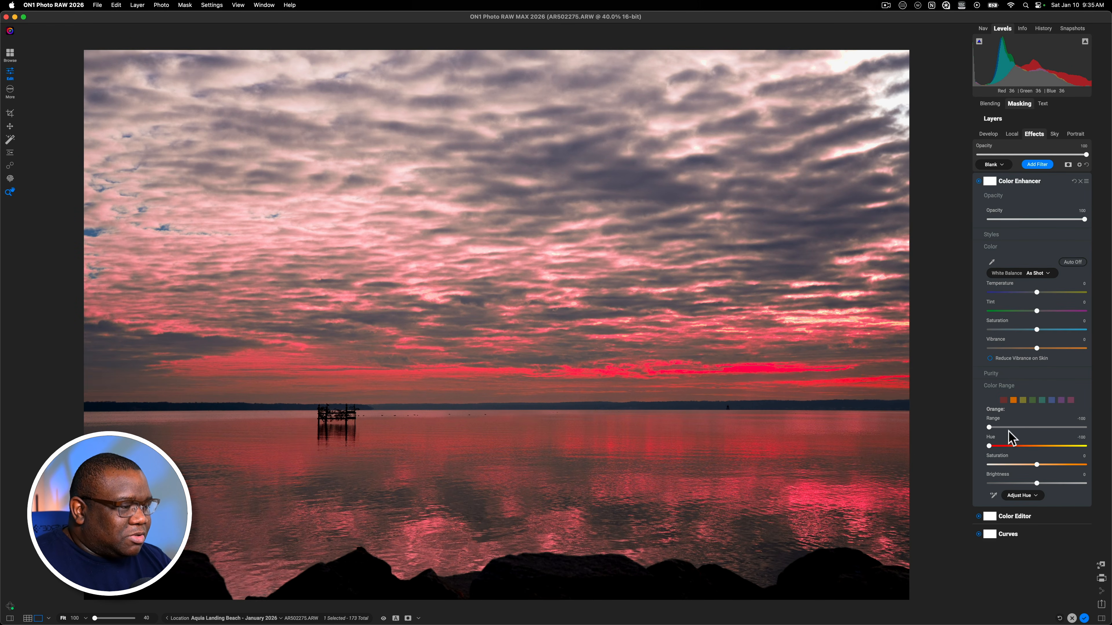
double_click(996, 419)
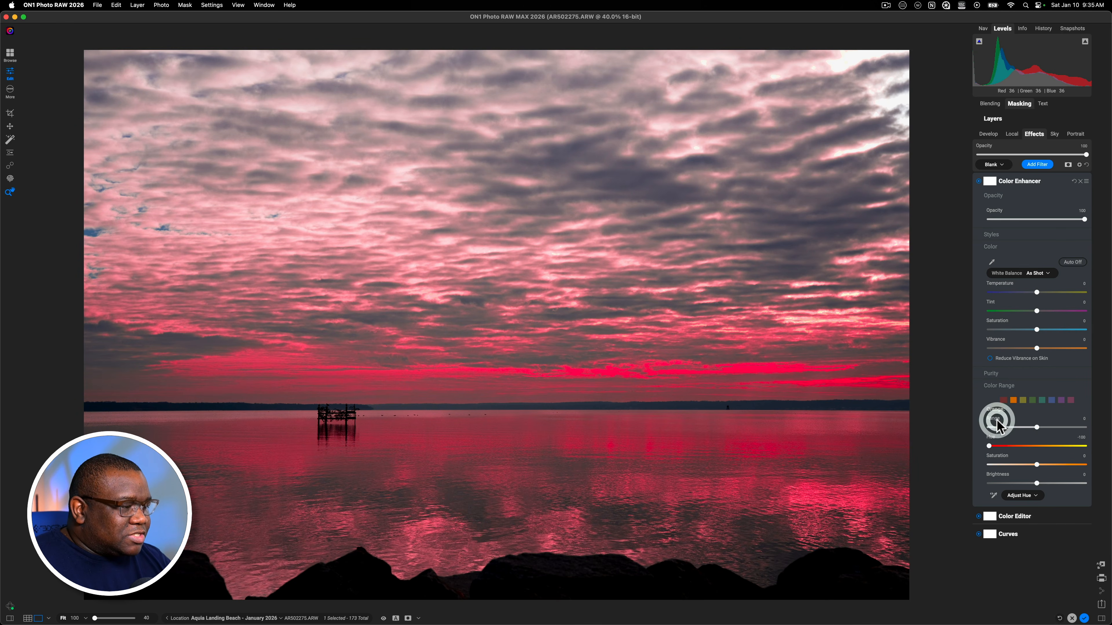
double_click(993, 436)
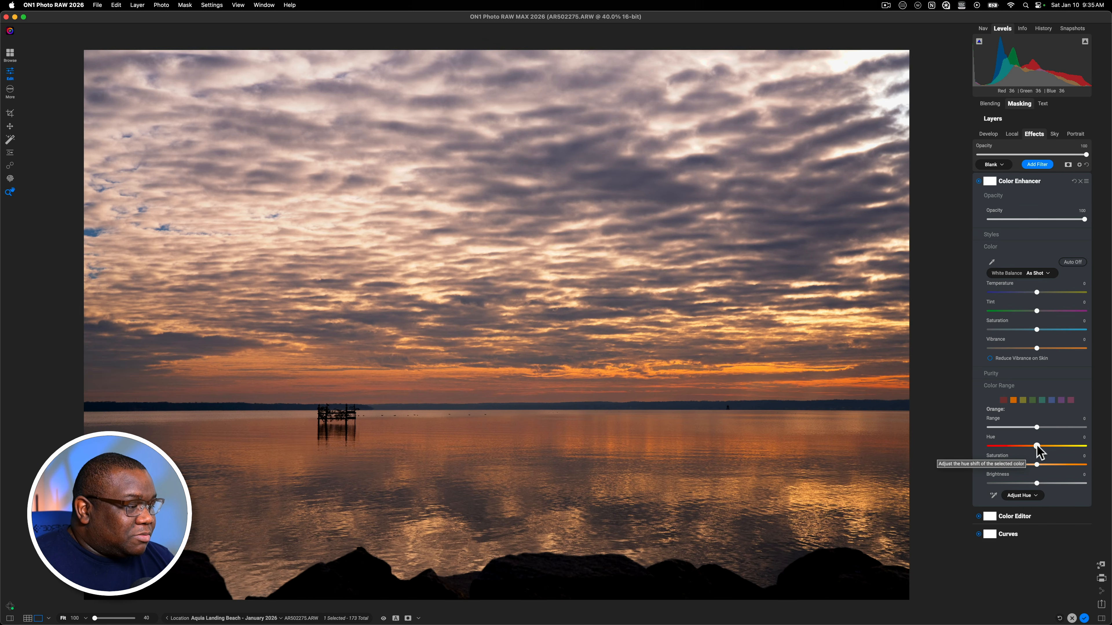
In the Orange range, set Hue to 1 and Saturation to 100, and narrow the Range to about -50.
left_click_drag(1036, 445, 1084, 464)
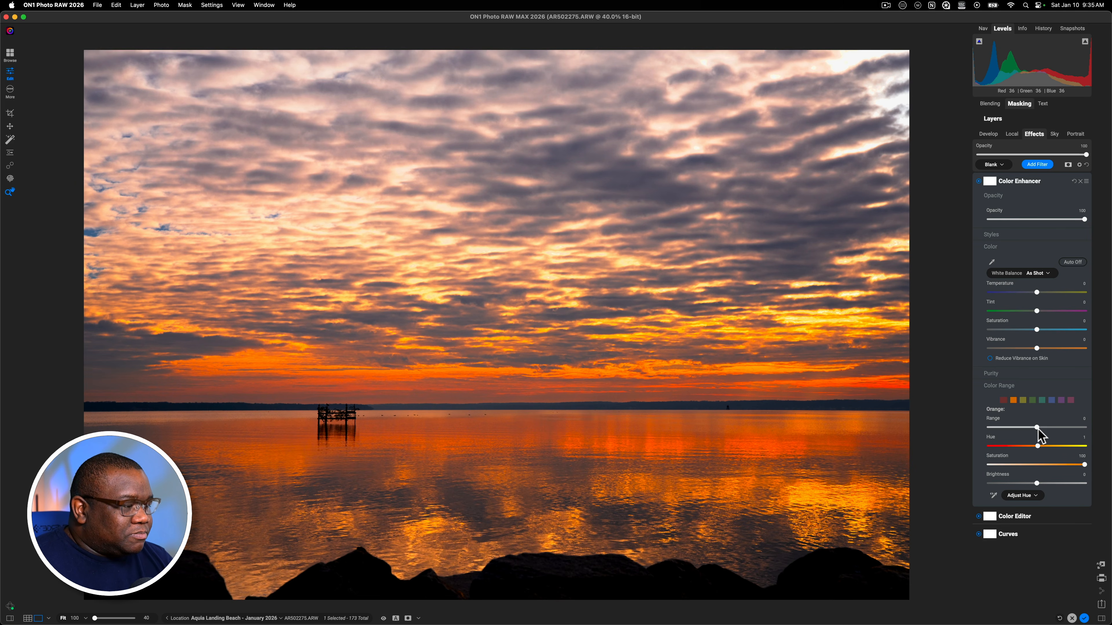
left_click_drag(1038, 427, 1017, 439)
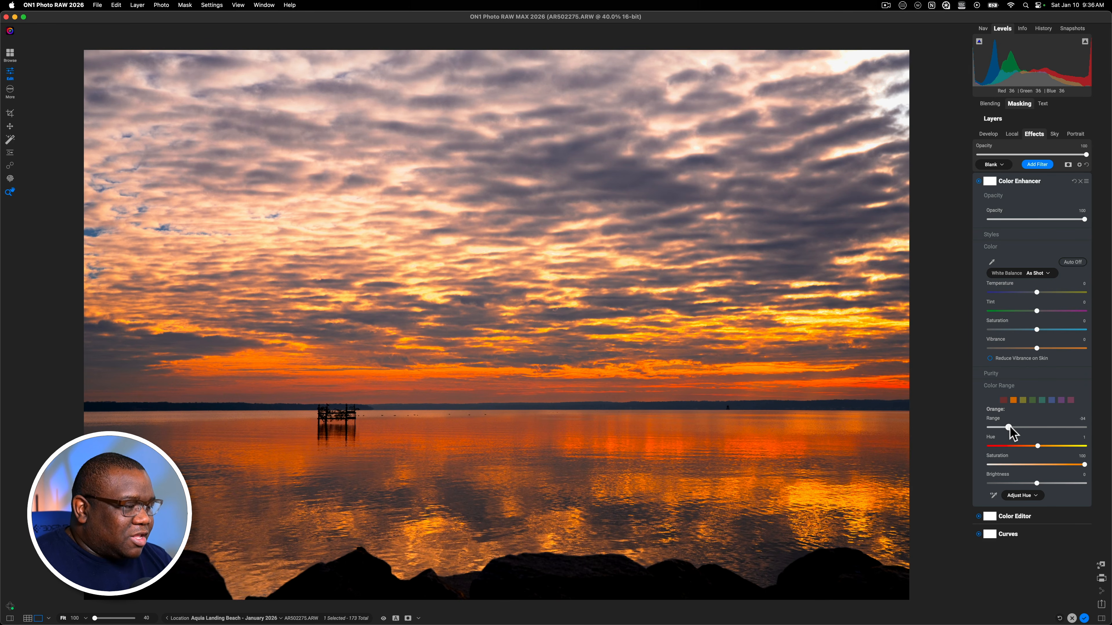
mouse_move(1008, 427)
left_mouse_down()
mouse_move(983, 427)
mouse_move(1008, 432)
left_mouse_up()
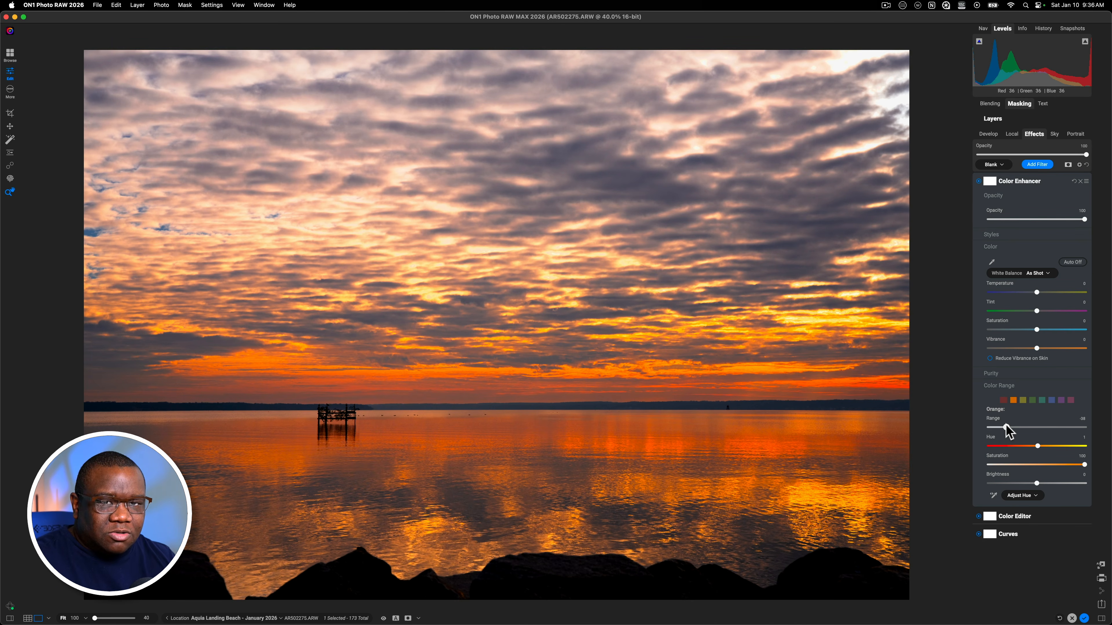
left_click(1003, 425)
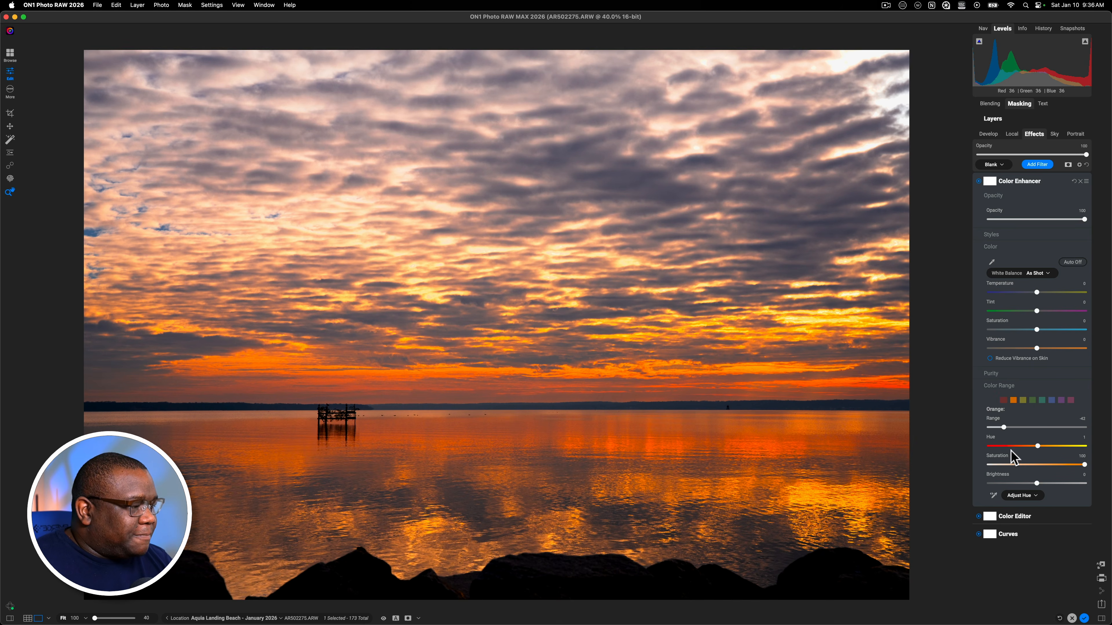
Reset the Orange Saturation and raise it to about 25, and shift the Orange Hue slightly toward red.
double_click(1084, 465)
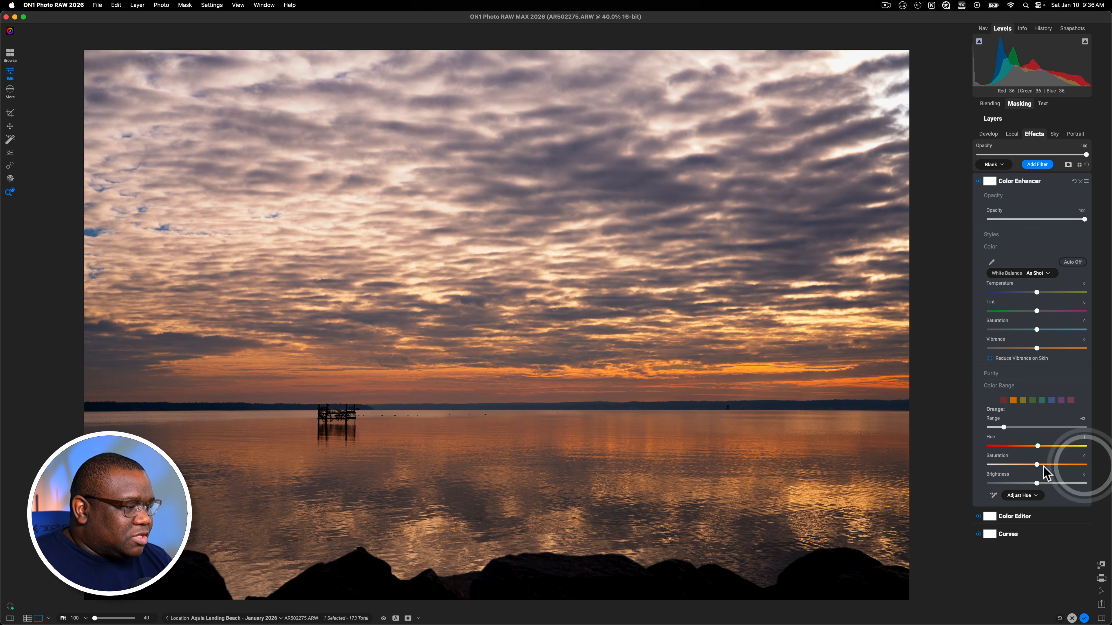
left_click_drag(1038, 465, 1051, 464)
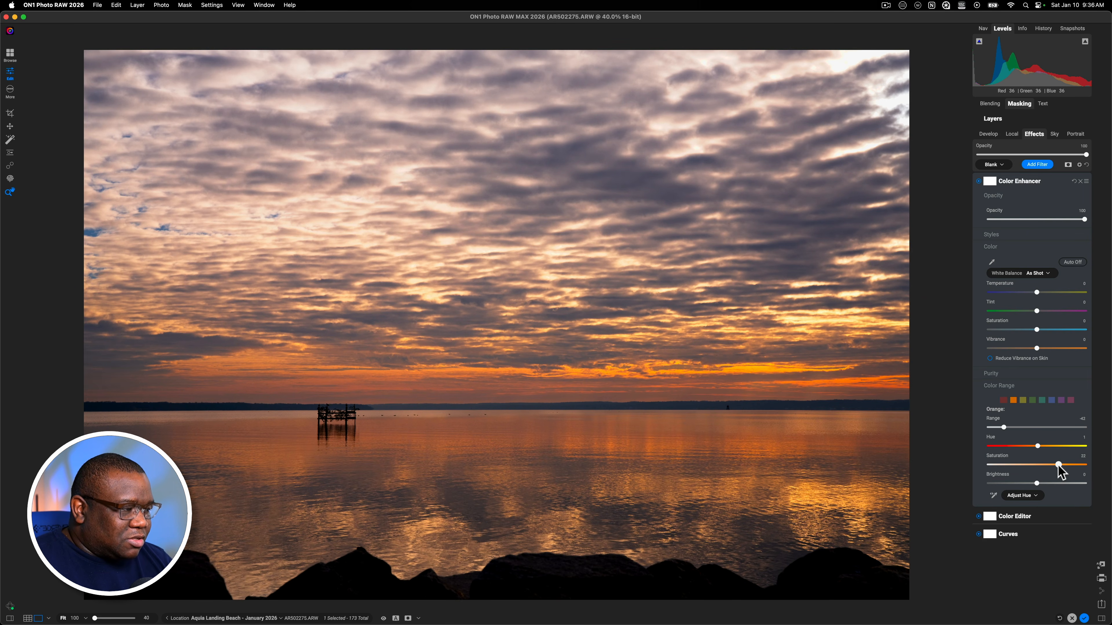
left_click(1058, 465)
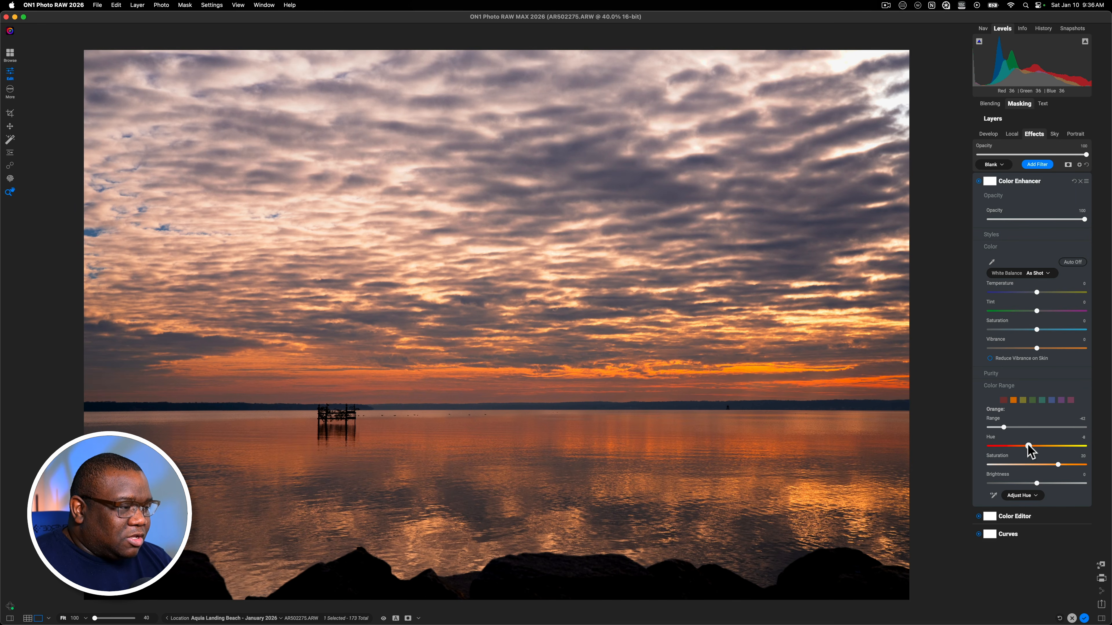
left_click(1028, 445)
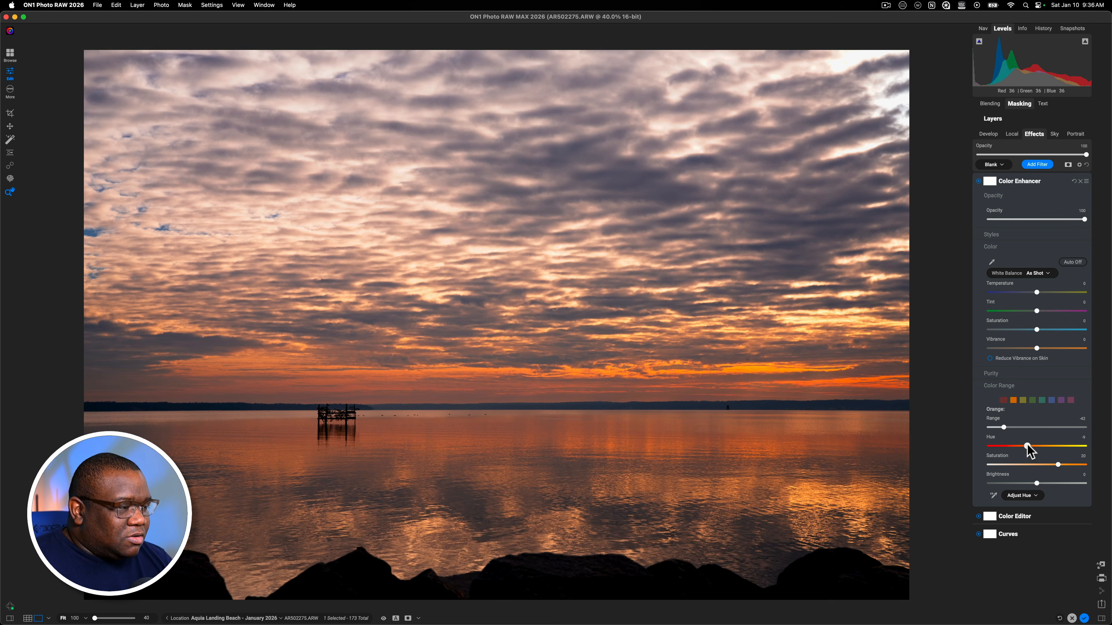
In the Yellow range, try a higher Saturation, shift Hue slightly toward orange, and reset the Saturation.
left_click(1022, 400)
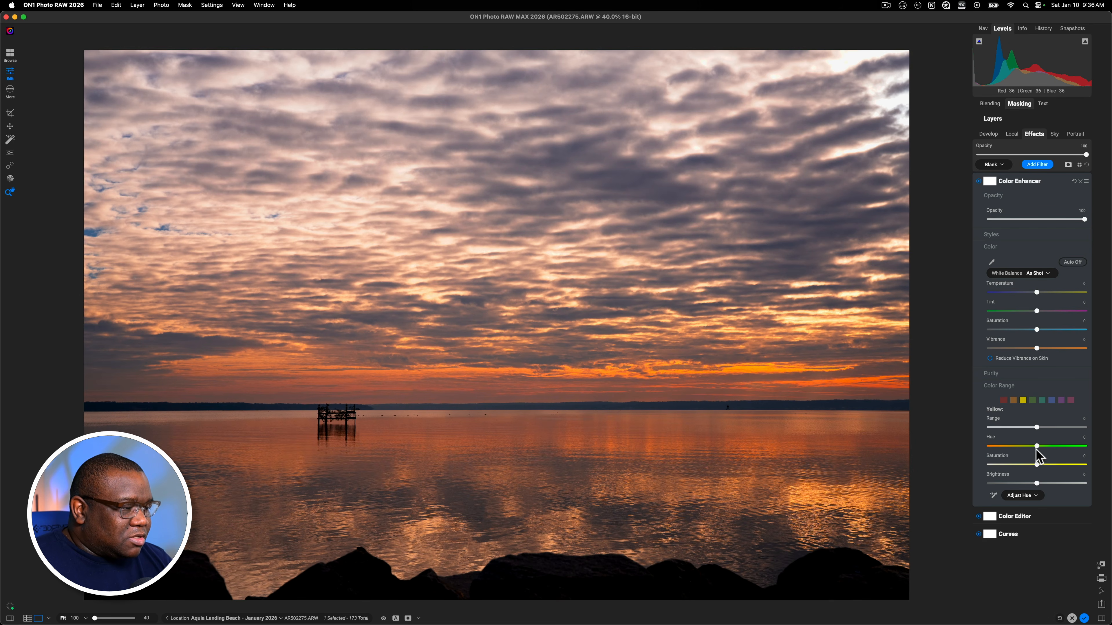
mouse_move(1037, 464)
left_mouse_down()
mouse_move(1084, 465)
mouse_move(1050, 465)
mouse_move(1072, 465)
mouse_move(1032, 449)
left_mouse_up()
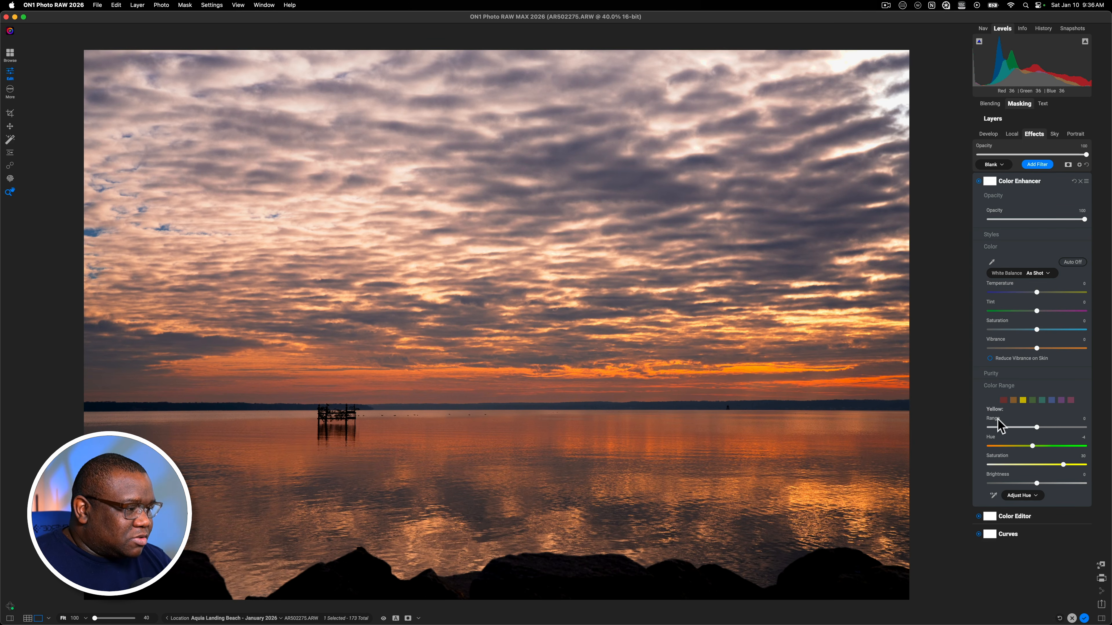
double_click(993, 458)
In the Red range, raise Saturation slightly, shift Hue slightly toward magenta, and narrow the Range to about -30.
left_click(1004, 401)
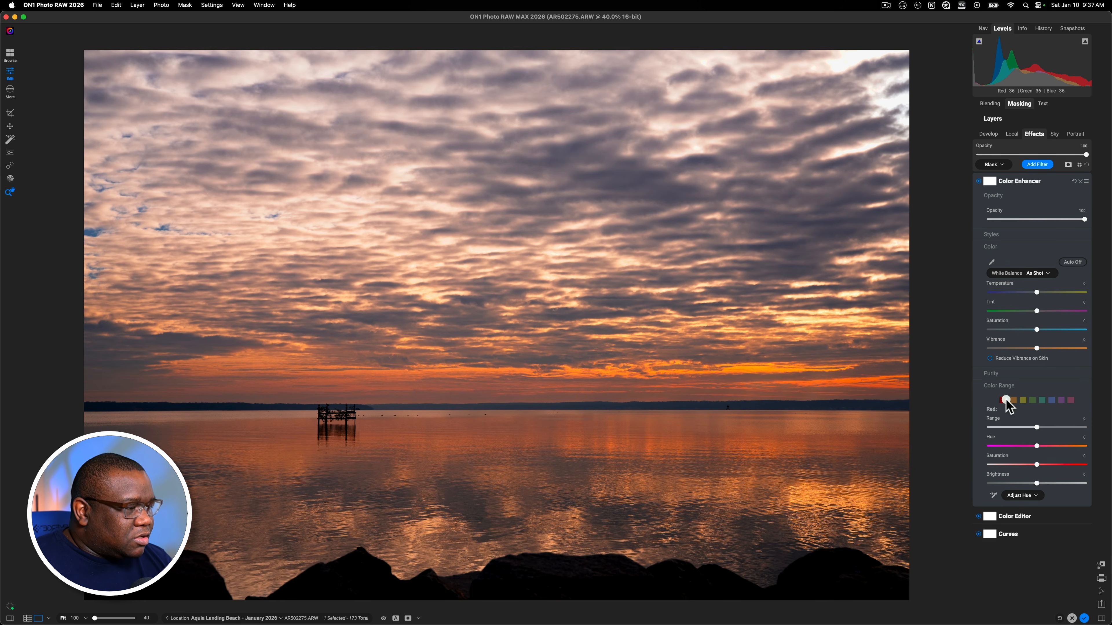
mouse_move(1037, 465)
left_mouse_down()
mouse_move(1076, 465)
mouse_move(1012, 465)
mouse_move(1083, 465)
mouse_move(970, 472)
mouse_move(1033, 472)
mouse_move(1019, 472)
left_mouse_up()
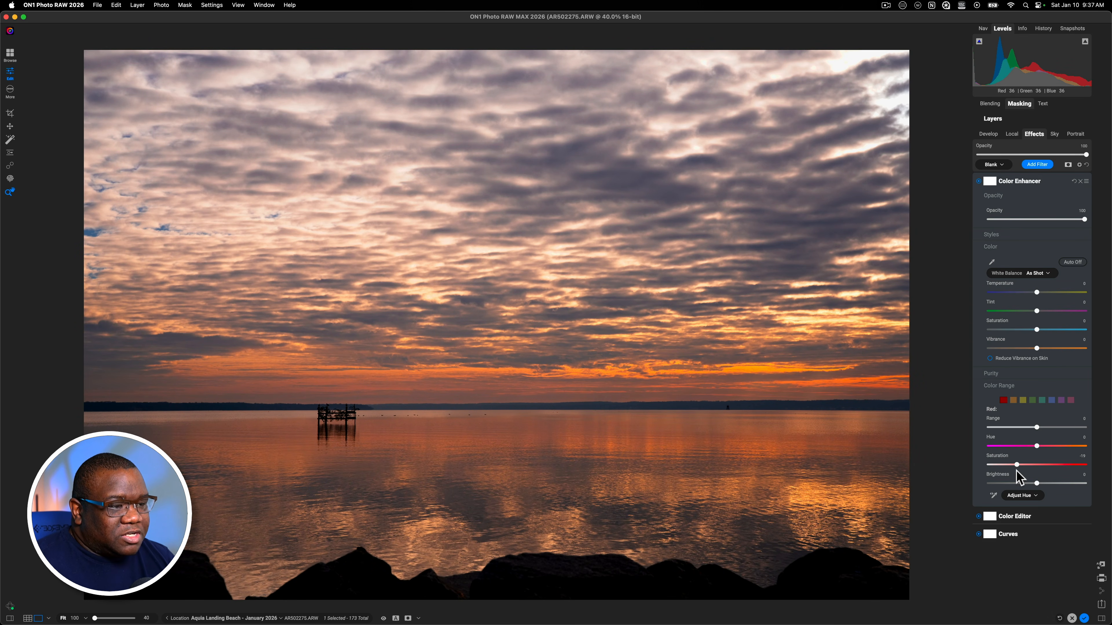
left_click_drag(1033, 465, 1039, 470)
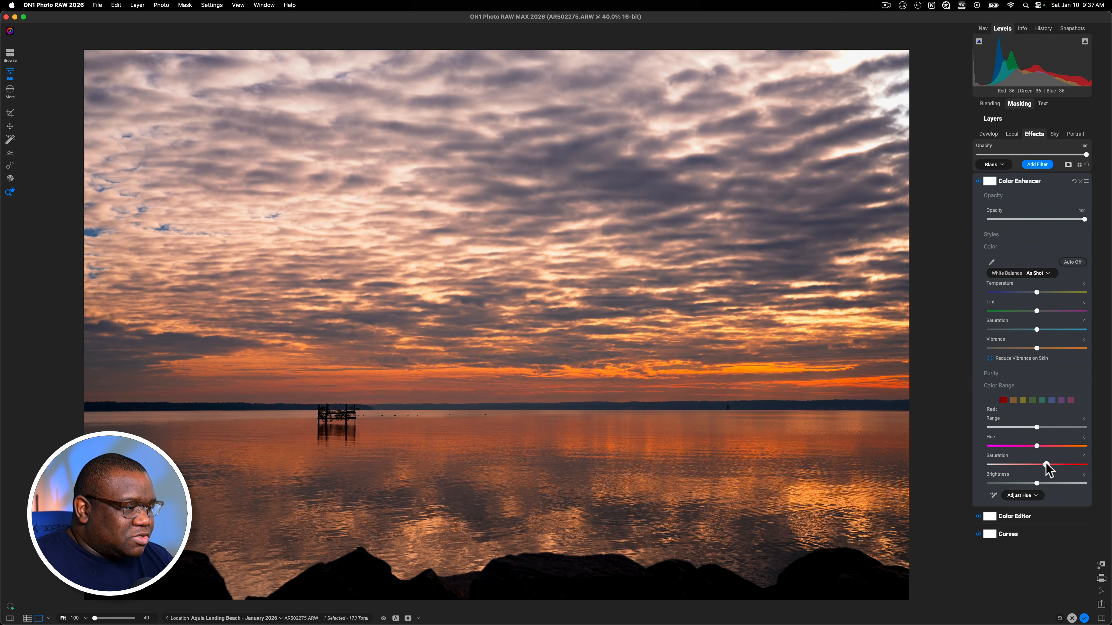
left_click(1046, 465)
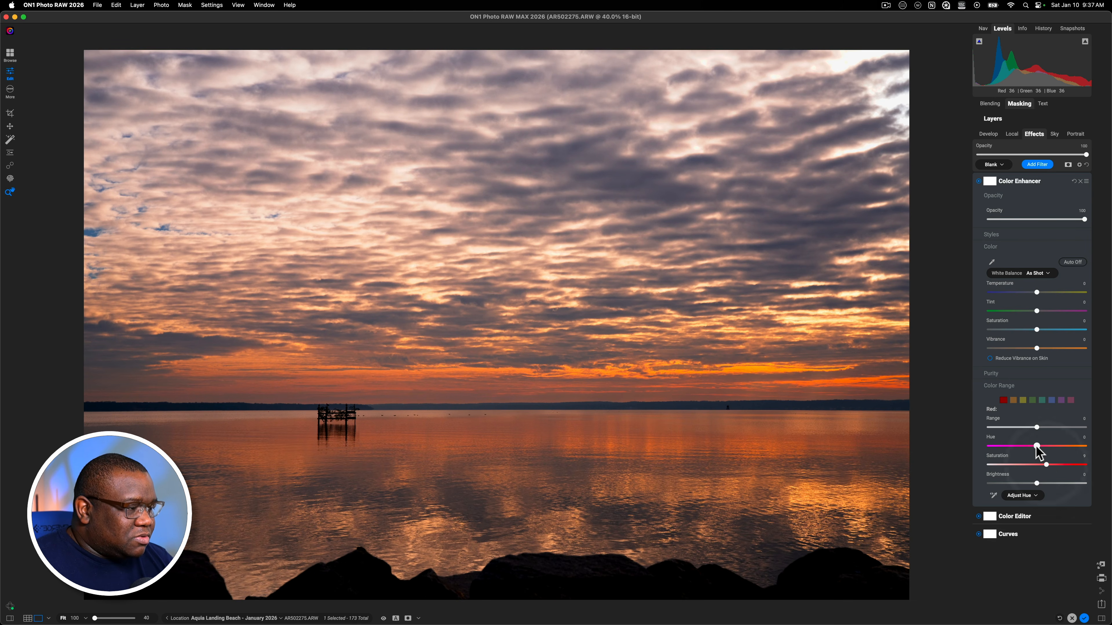
left_click_drag(1038, 446, 1029, 450)
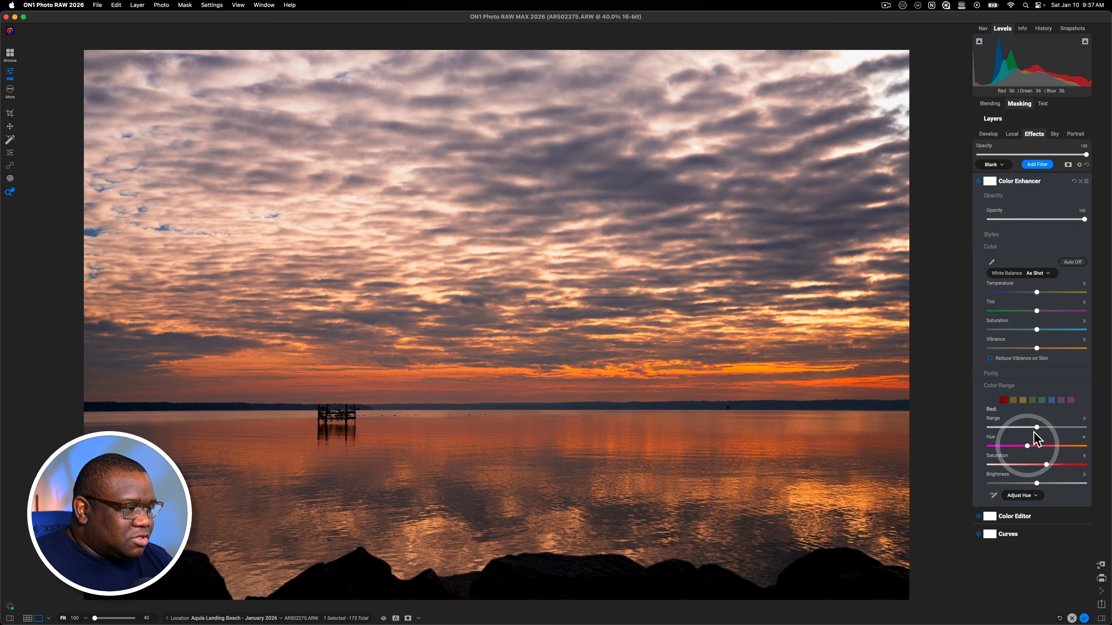
left_click_drag(1036, 428, 1017, 431)
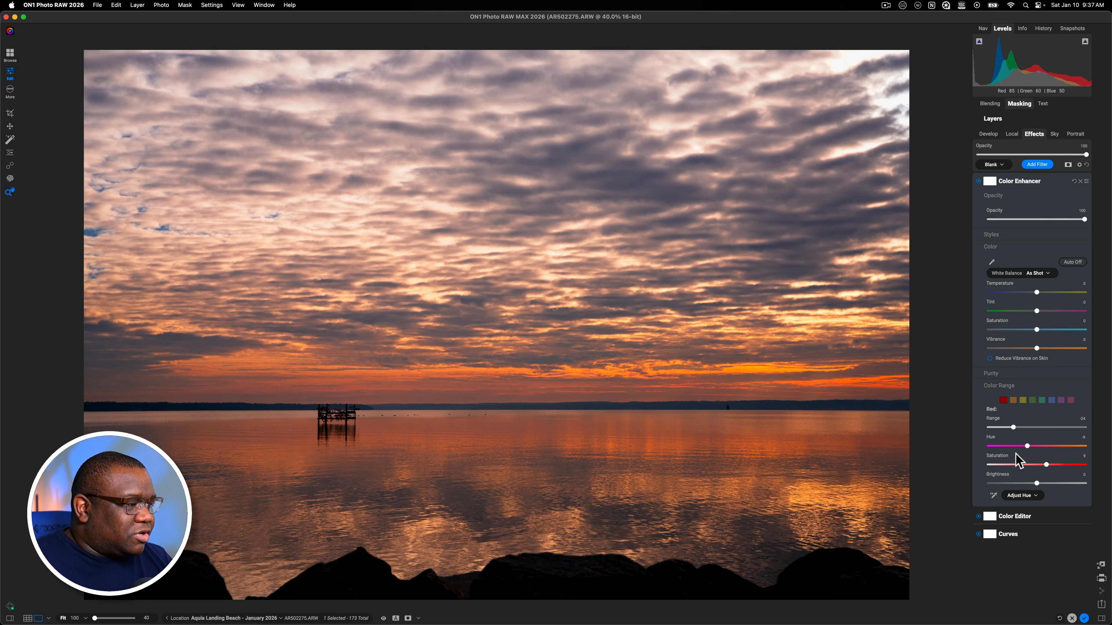
Try Saturation at 100 and a slightly lower Hue on the Magenta range, and reset both values.
left_click(1070, 400)
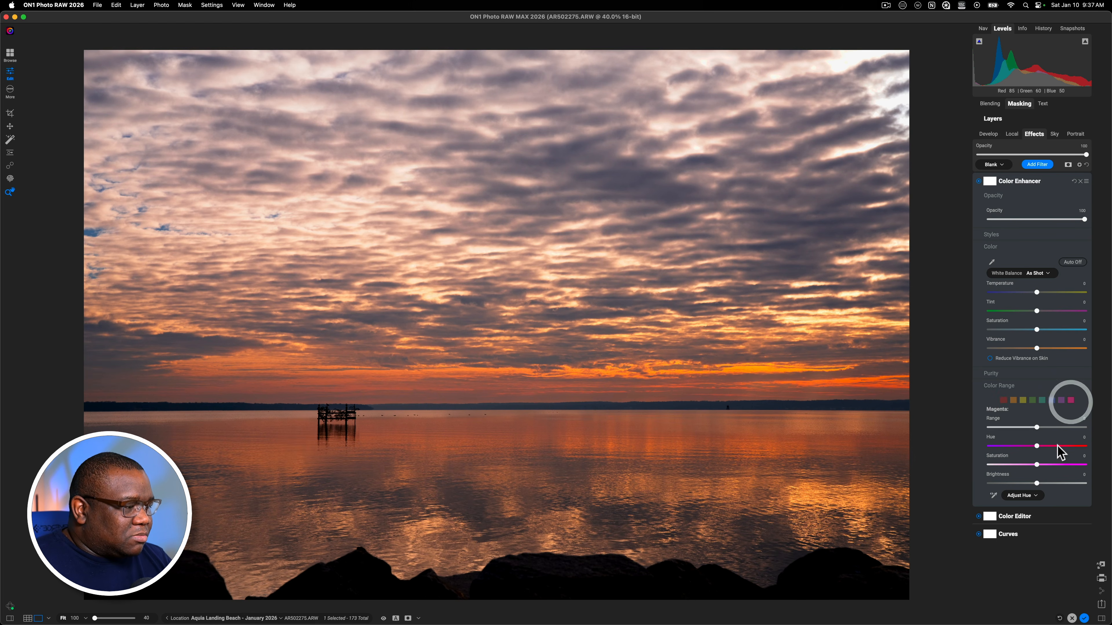
left_click_drag(1040, 450, 1081, 470)
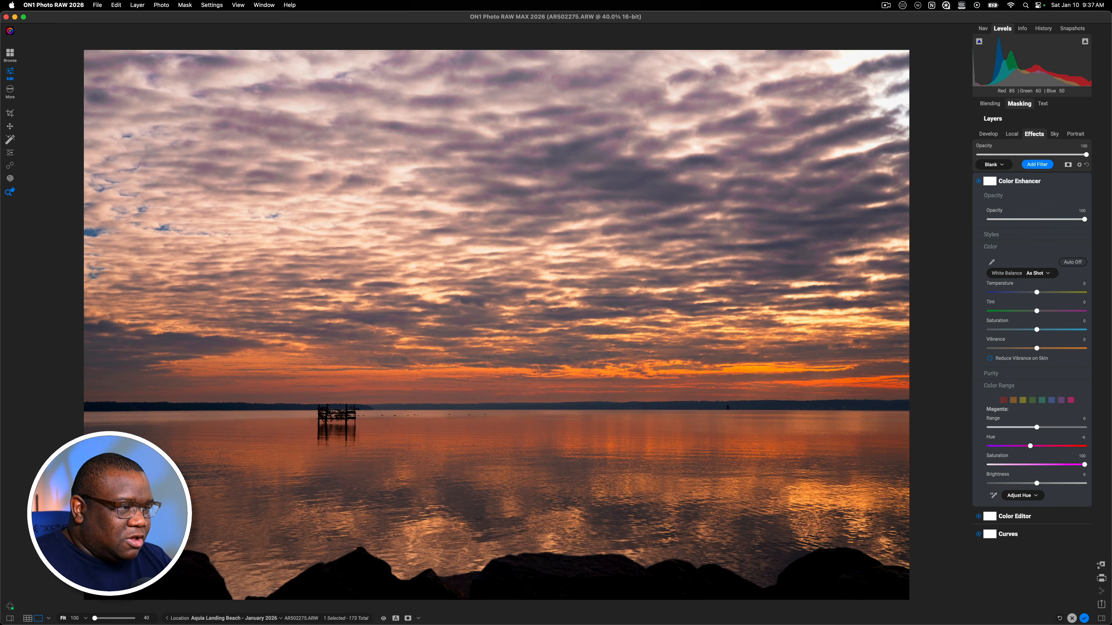
double_click(1085, 465)
double_click(1029, 446)
In the Blue range, raise Saturation to about 18 and lower Brightness to about -44.
left_click(1051, 401)
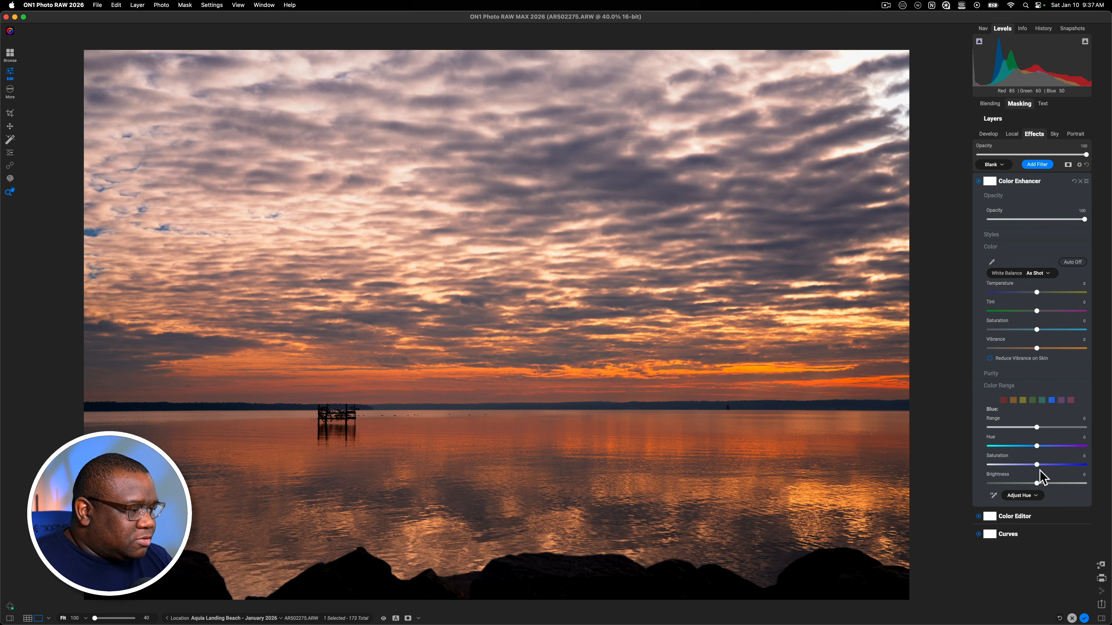
left_click_drag(1037, 465, 1010, 494)
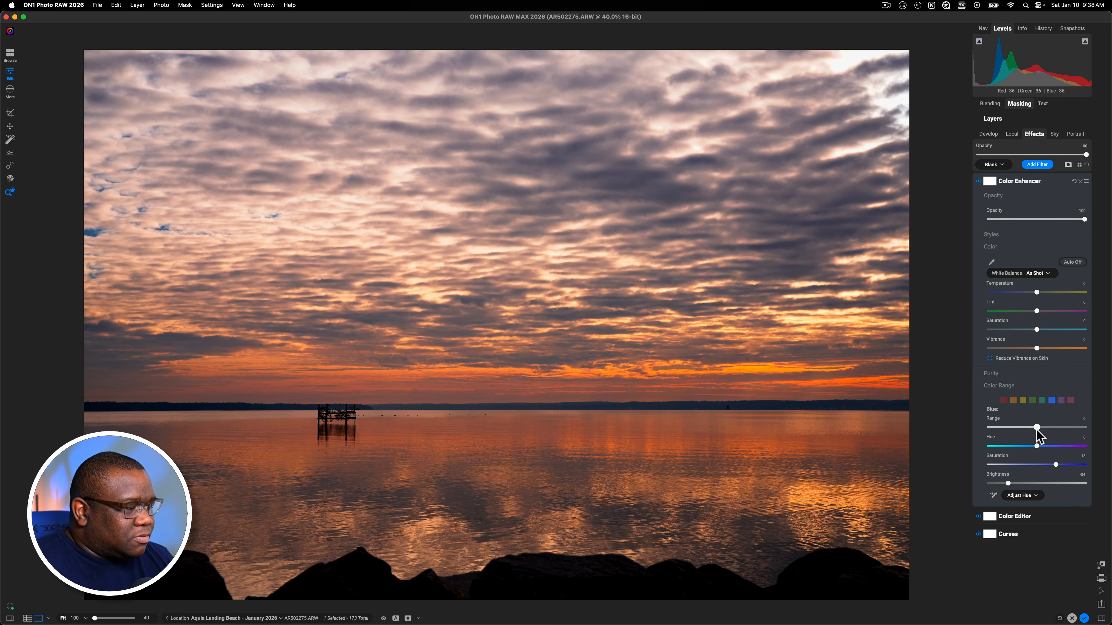
Try Saturation at 100 on the Aqua range and reset it.
left_click(1042, 401)
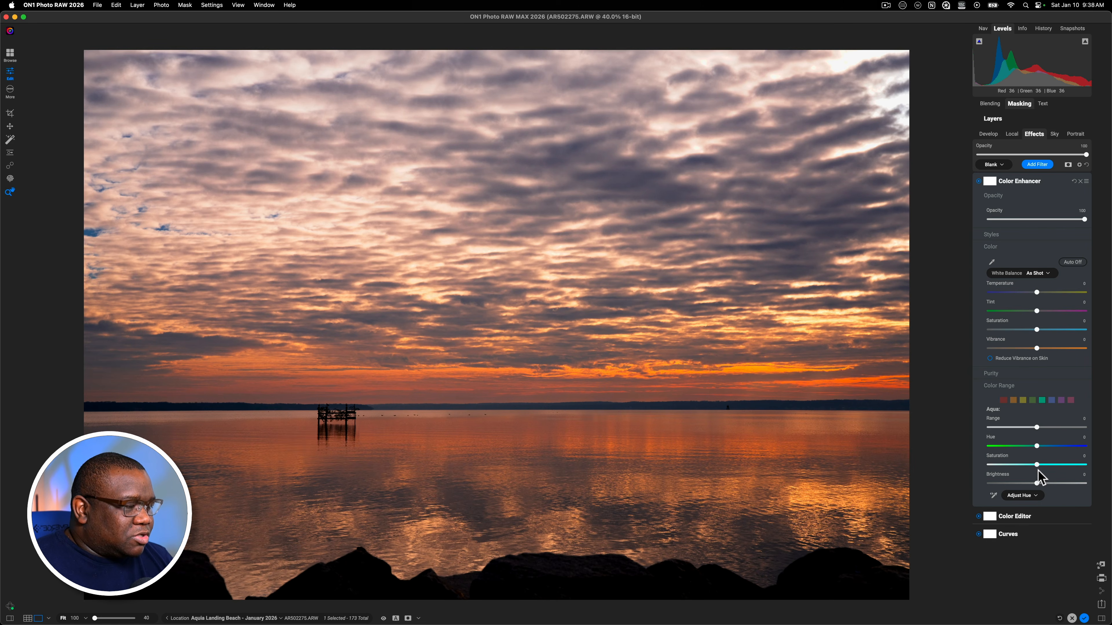
left_click_drag(1036, 465, 1089, 475)
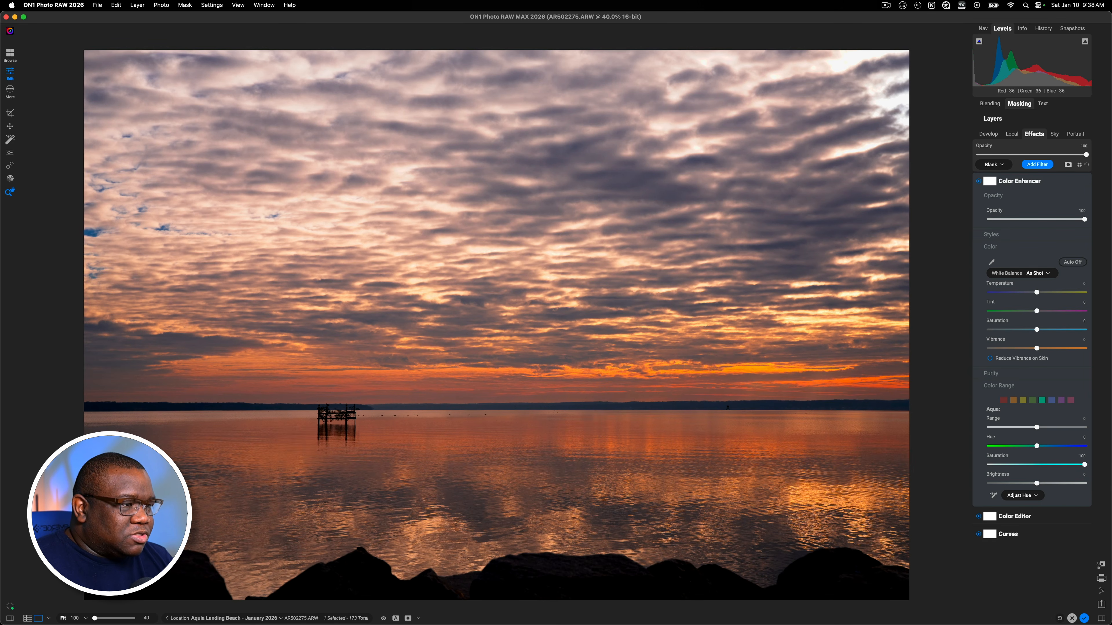
double_click(1059, 466)
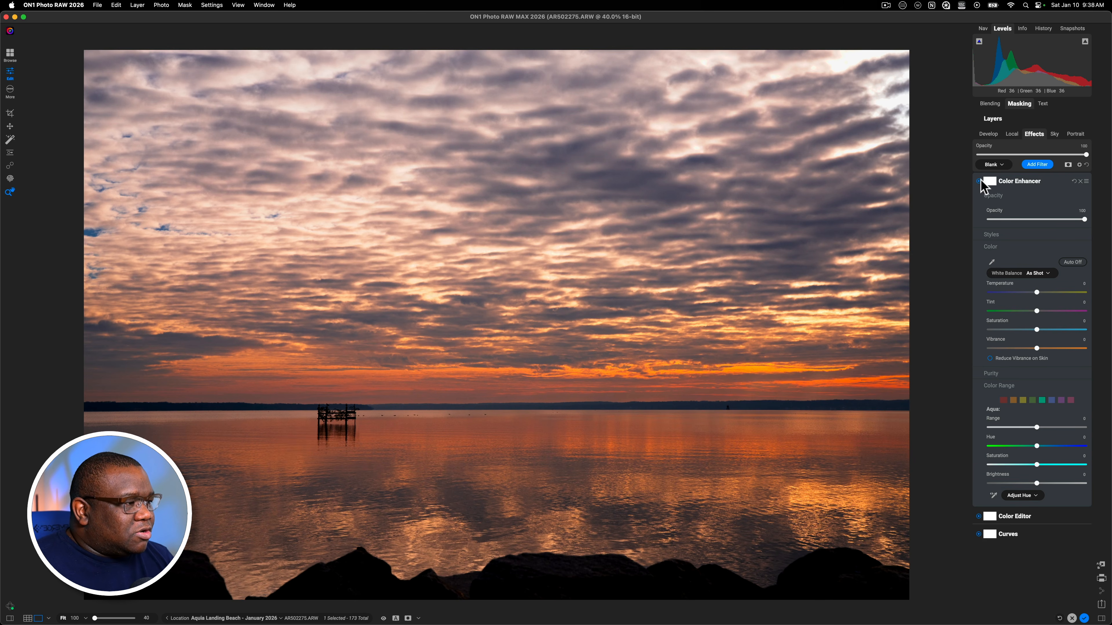
Compare the photo with and without the Color Enhancer filter, and lower the filter's opacity to about 66.
left_click(978, 181)
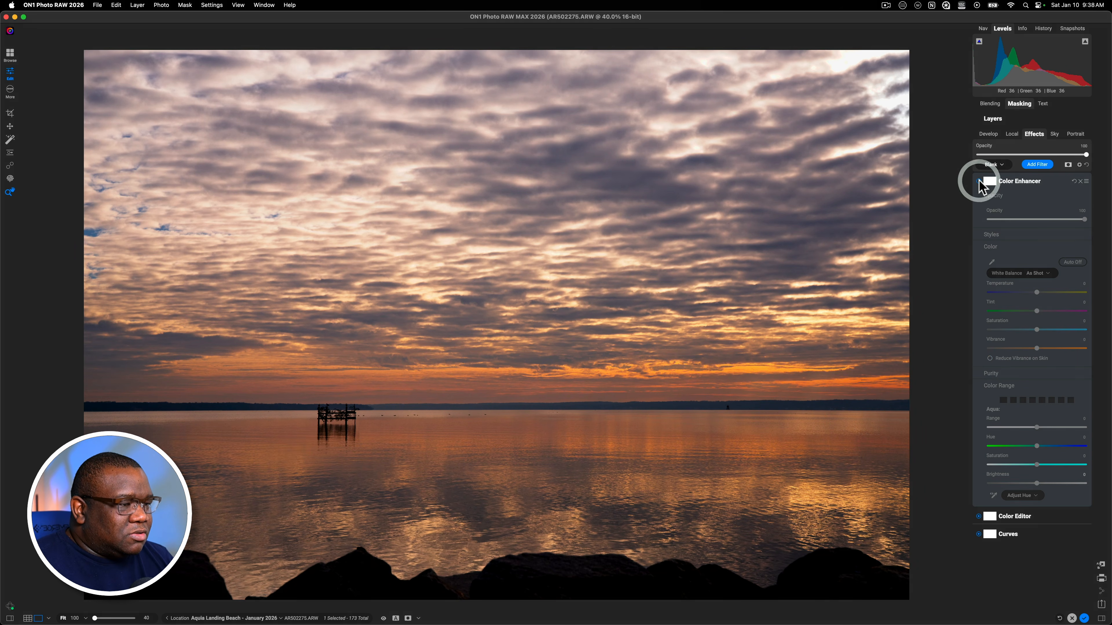
left_click(978, 181)
left_click(978, 182)
left_click(978, 181)
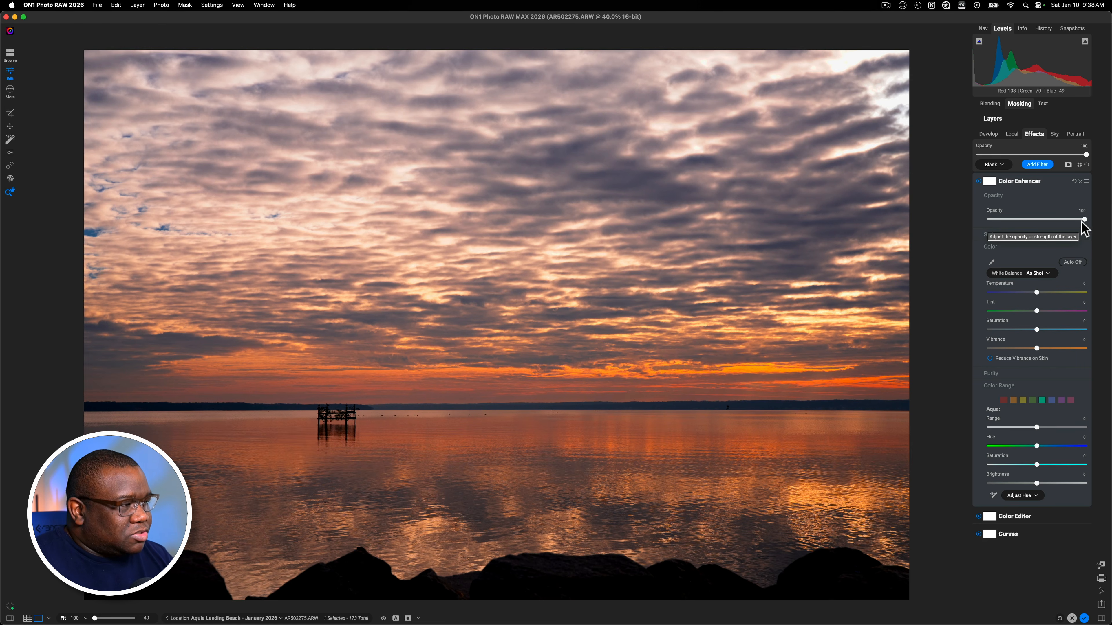
left_click_drag(1084, 219, 1051, 224)
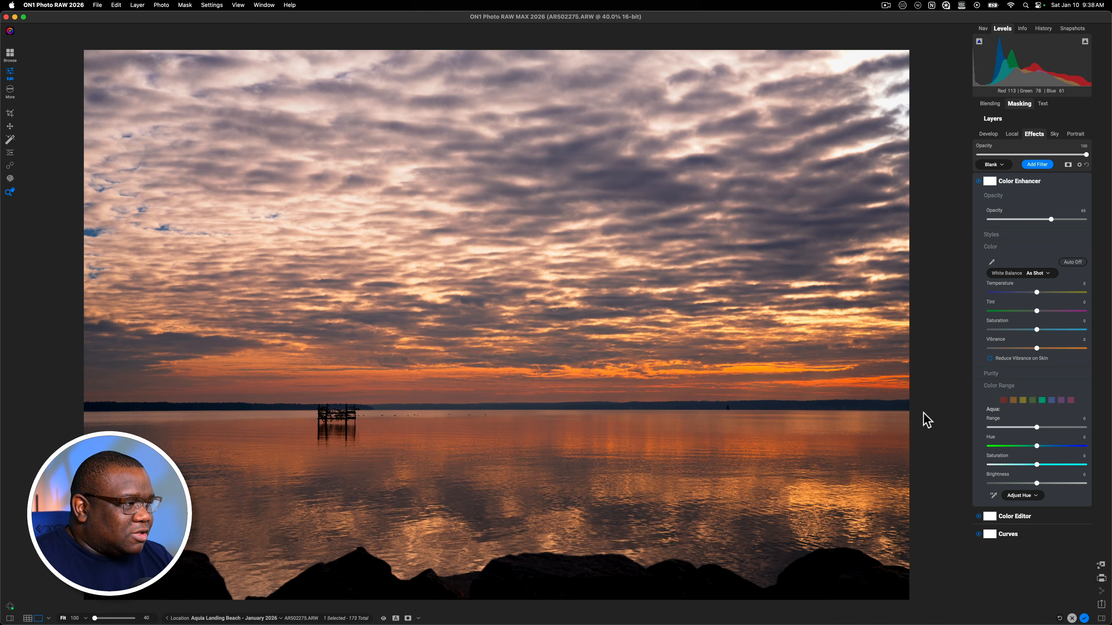
left_click(1043, 183)
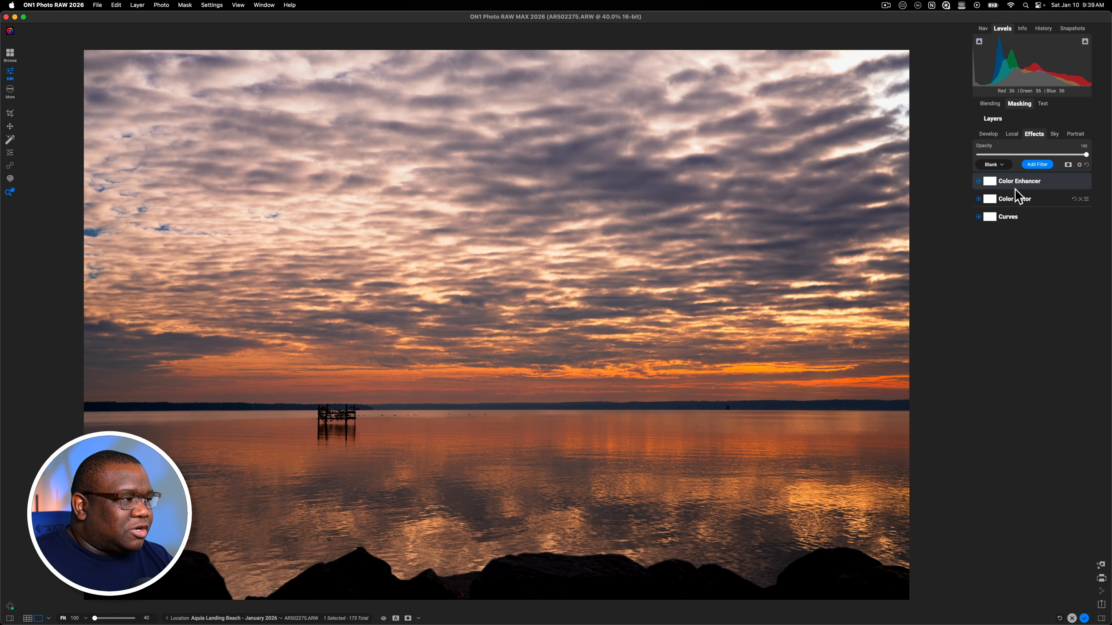
Preview the sky gradient adjustment on and off, and reduce its opacity to about 36.
left_click(1010, 134)
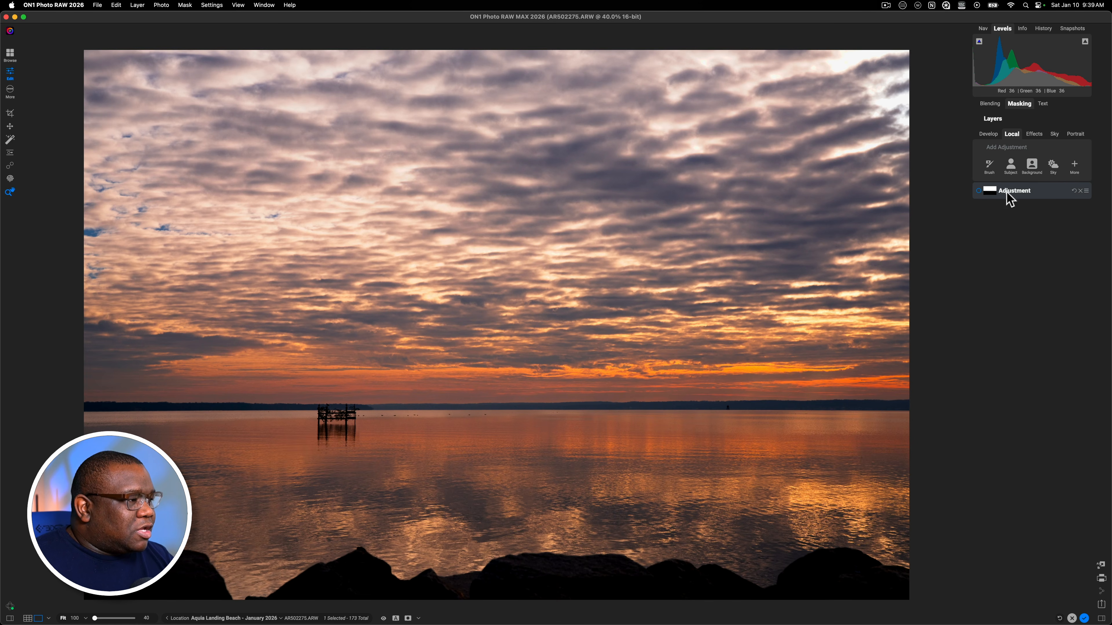
left_click(978, 191)
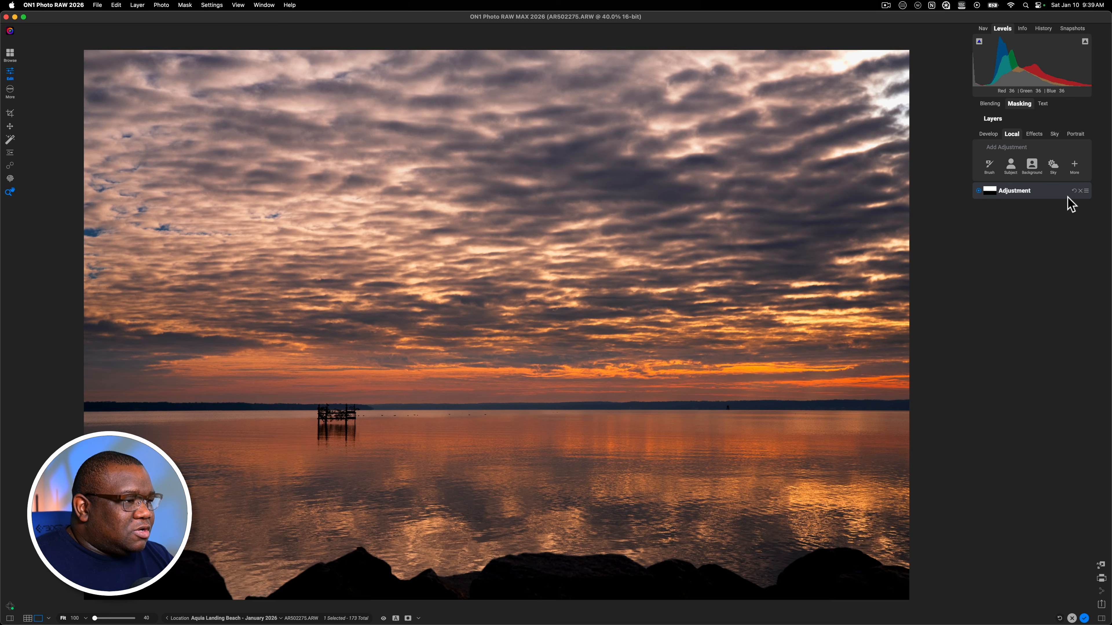
left_click(1022, 193)
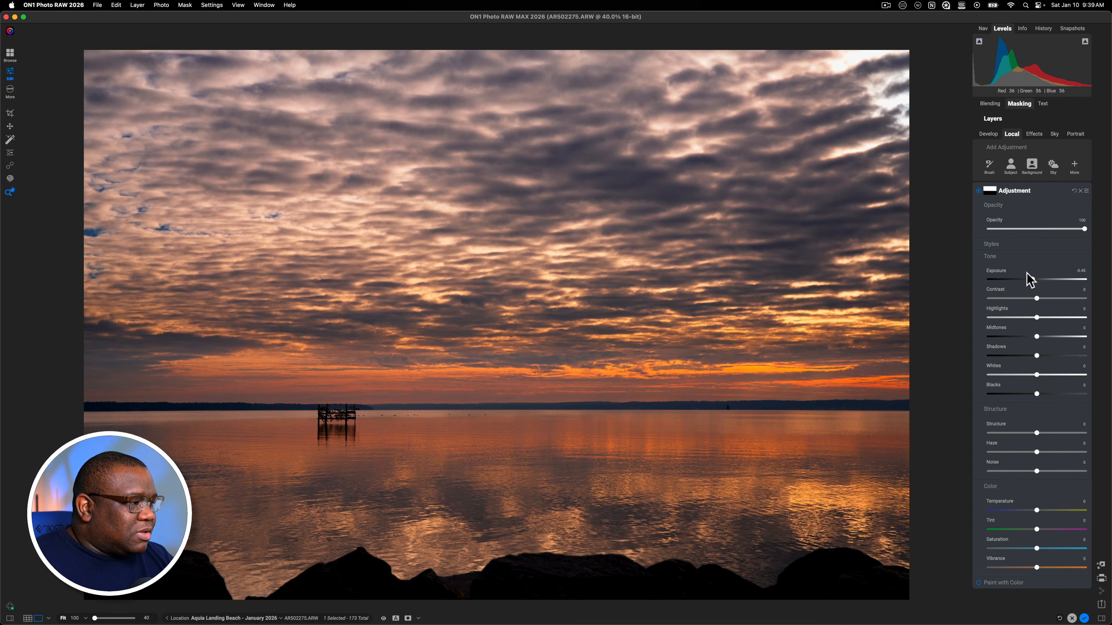
left_click_drag(1083, 229, 1016, 229)
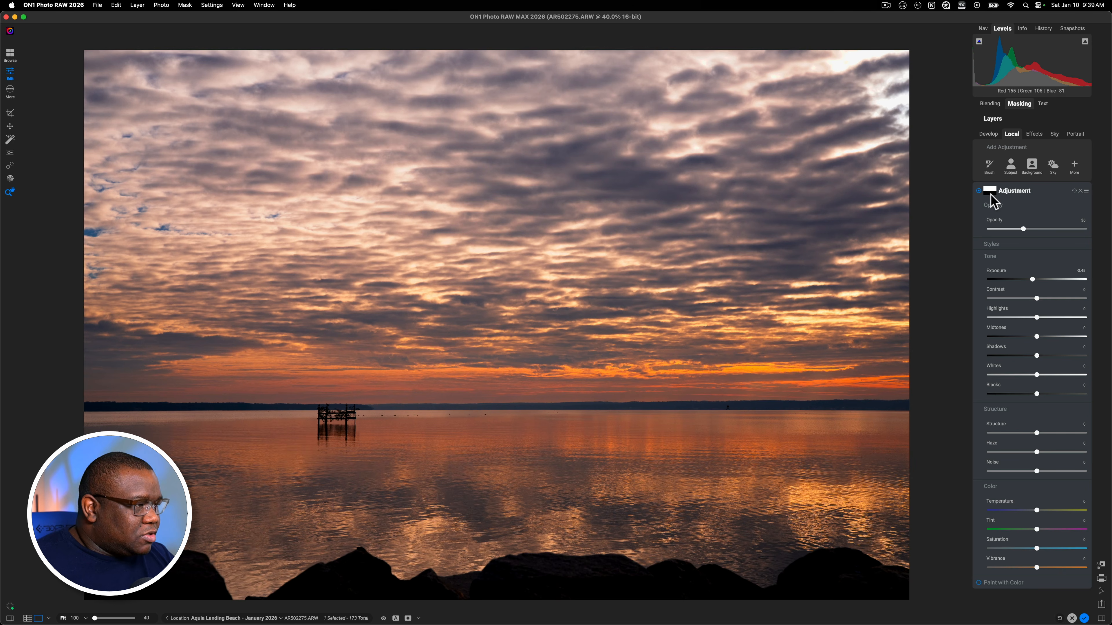
Move the sky gradient mask down to the horizon line and compare the image with and without it.
key("g")
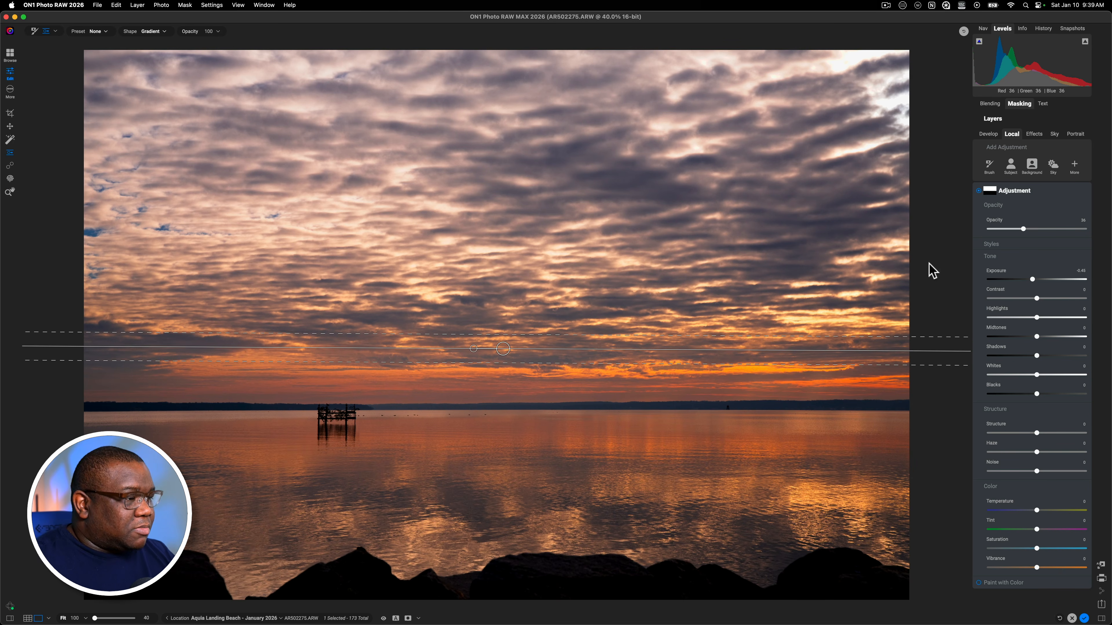
left_click_drag(503, 349, 472, 403)
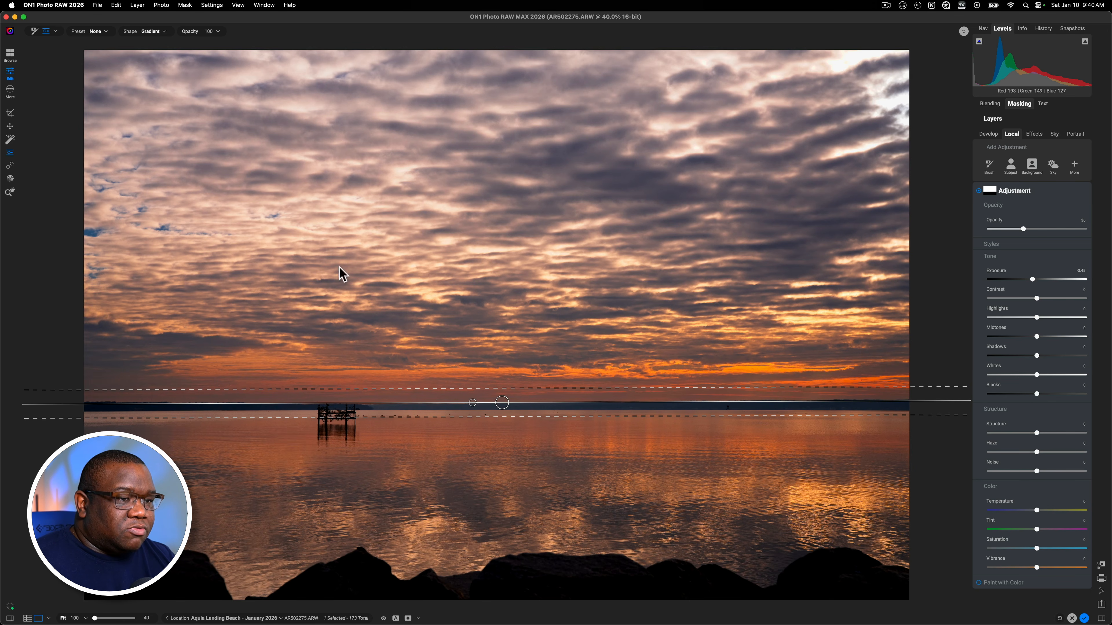
left_click(979, 192)
left_click(978, 192)
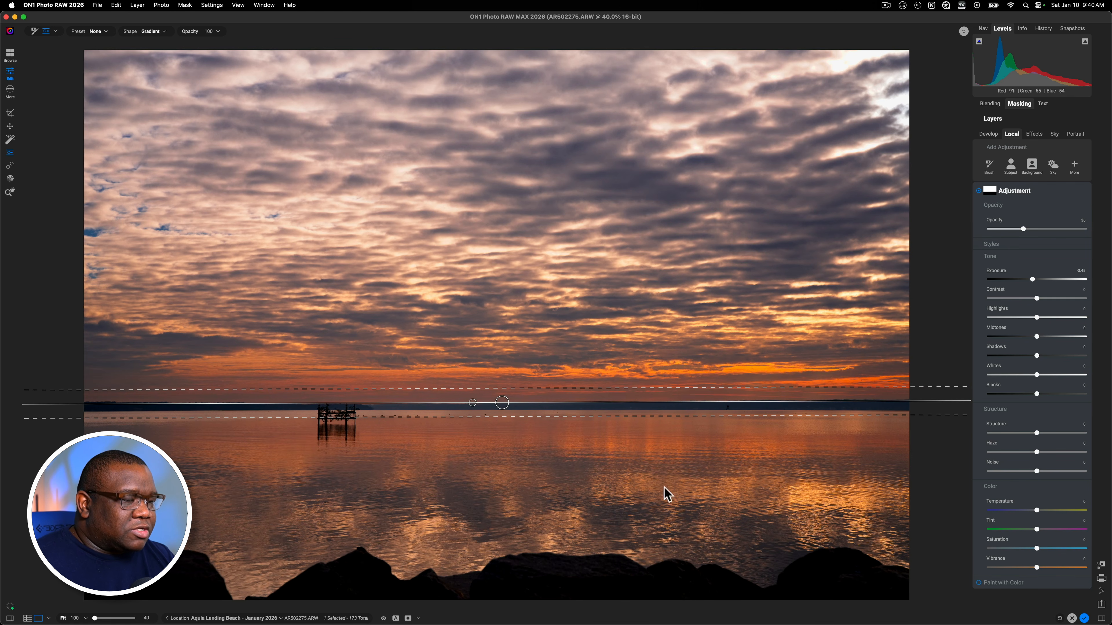
left_click(1038, 195)
Add a gradient local adjustment with the Center shape, shrunk and placed over the bright sunset area near the horizon.
left_click(1074, 165)
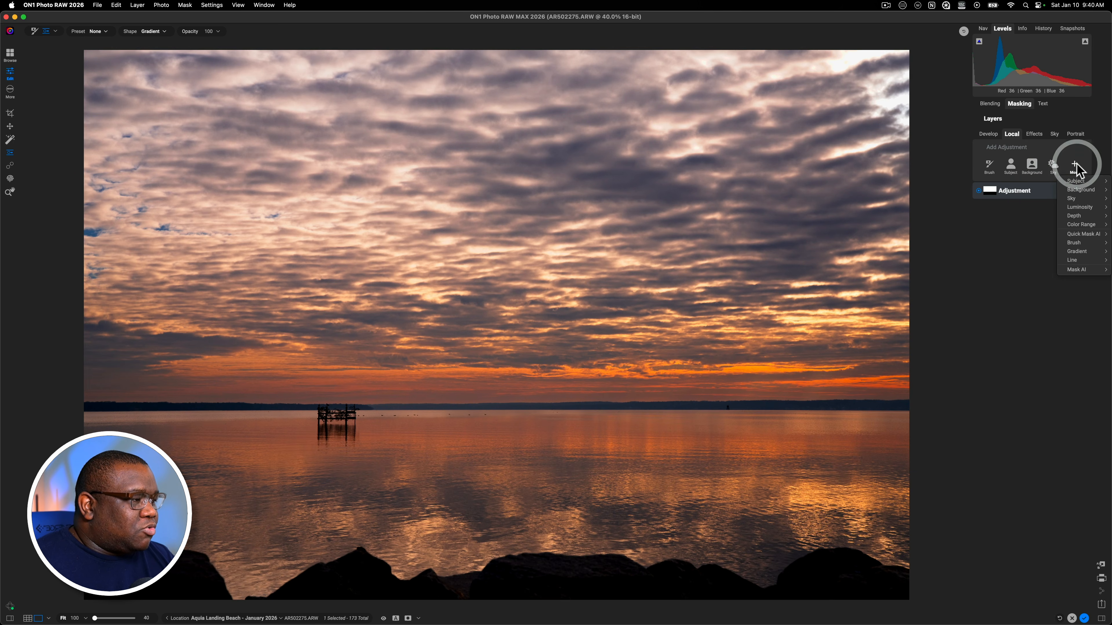
mouse_move(1075, 253)
left_click(1029, 252)
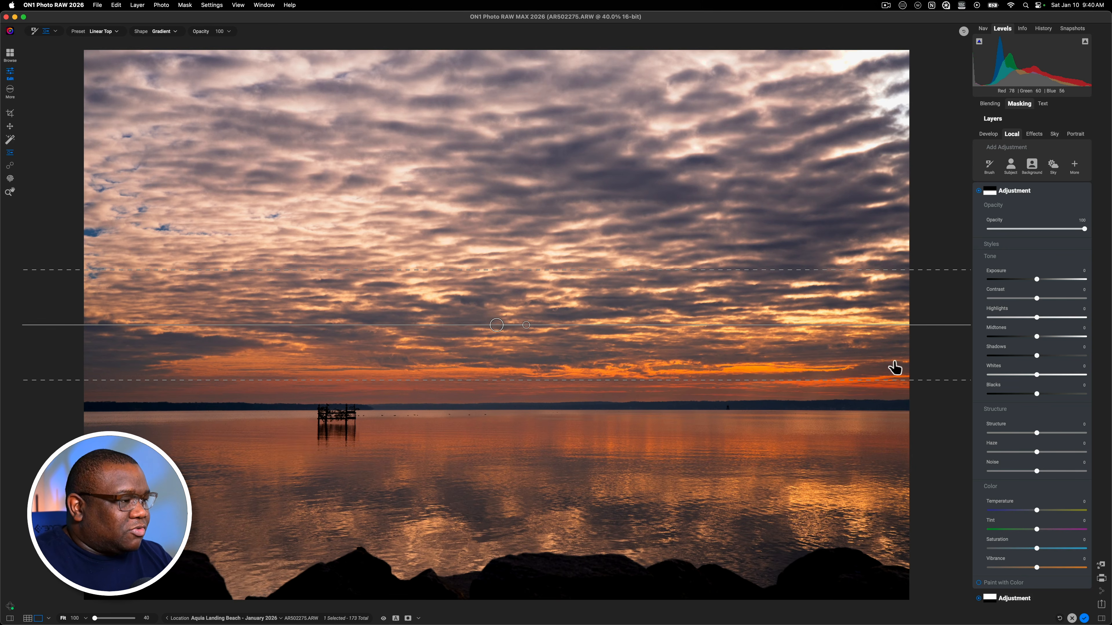
left_click(162, 31)
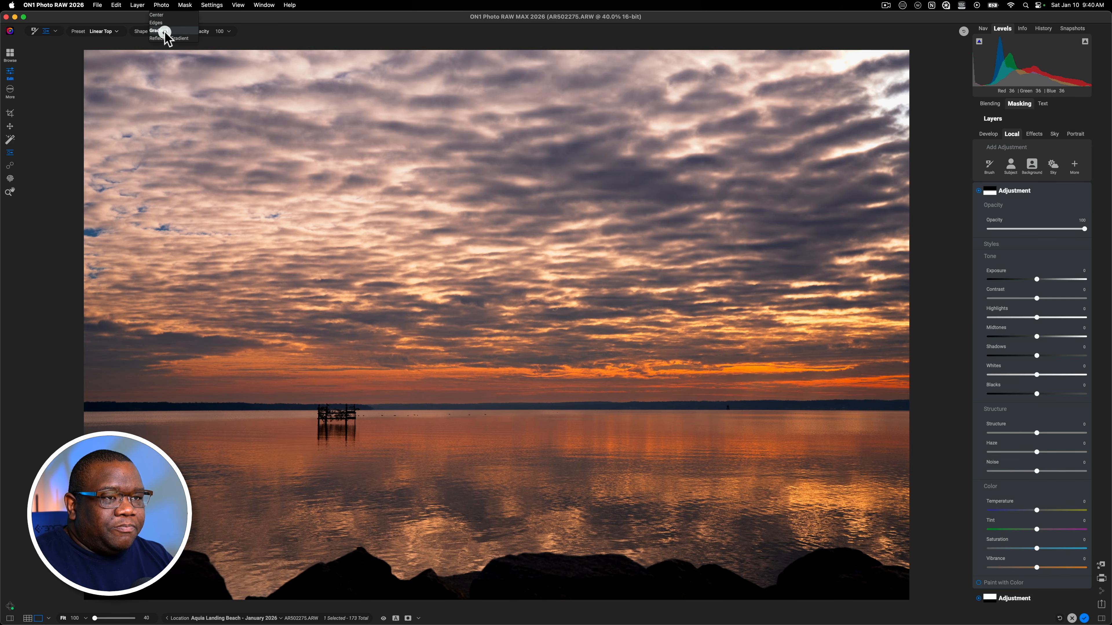
left_click(161, 15)
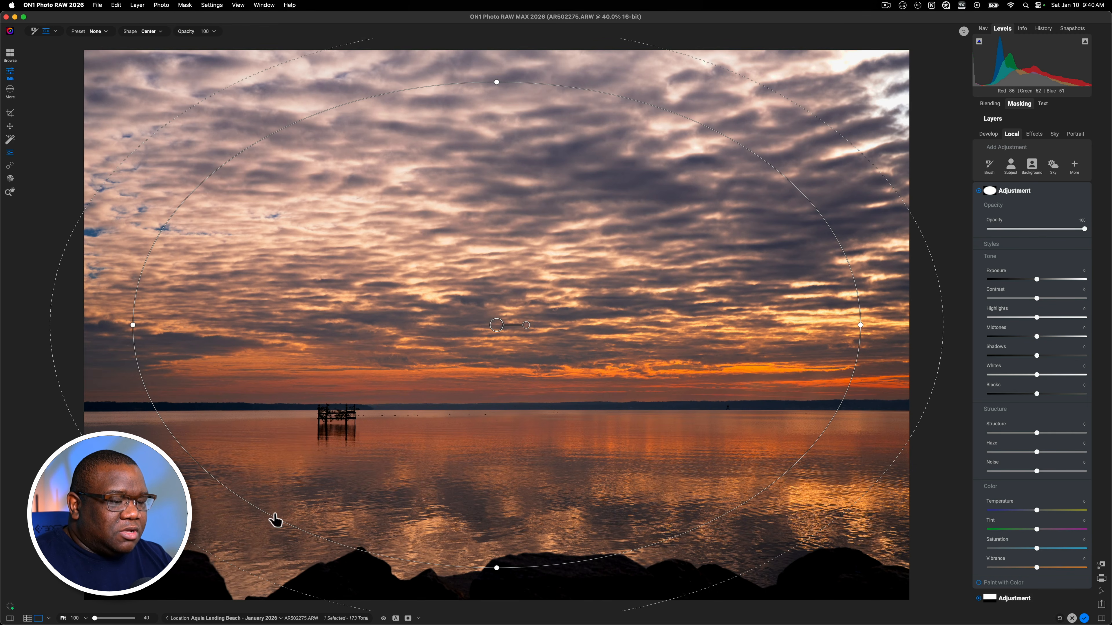
left_click_drag(280, 506, 422, 392)
left_click_drag(496, 327, 727, 393)
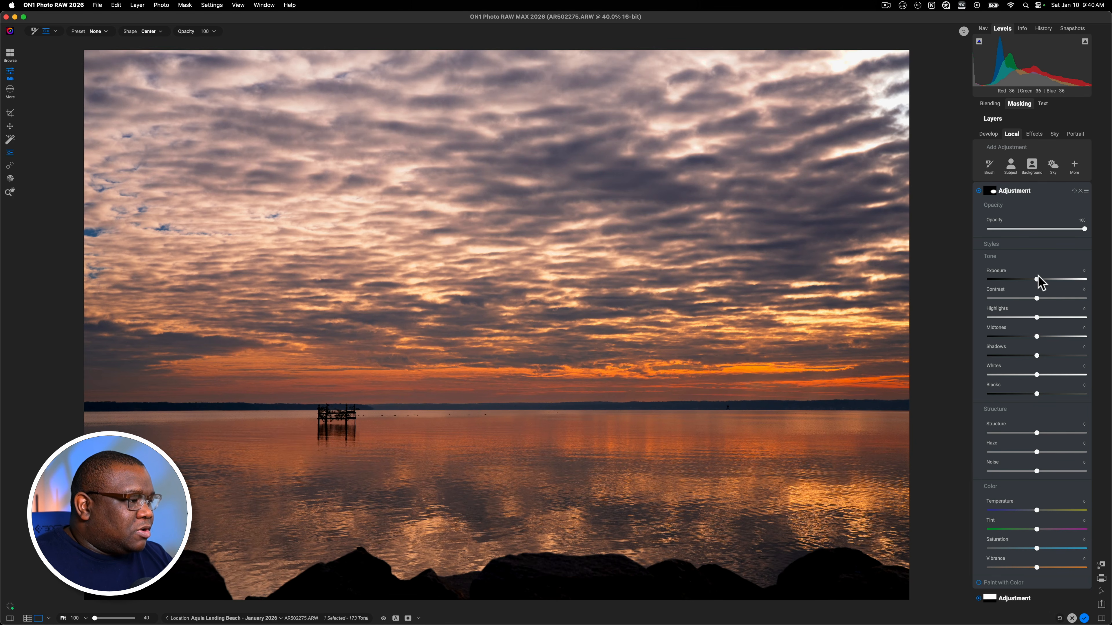
Give the sunset glow adjustment Exposure of about 0.3, Temperature 1, Tint about 4 and Vibrance about 18.
left_click_drag(1036, 279, 1039, 279)
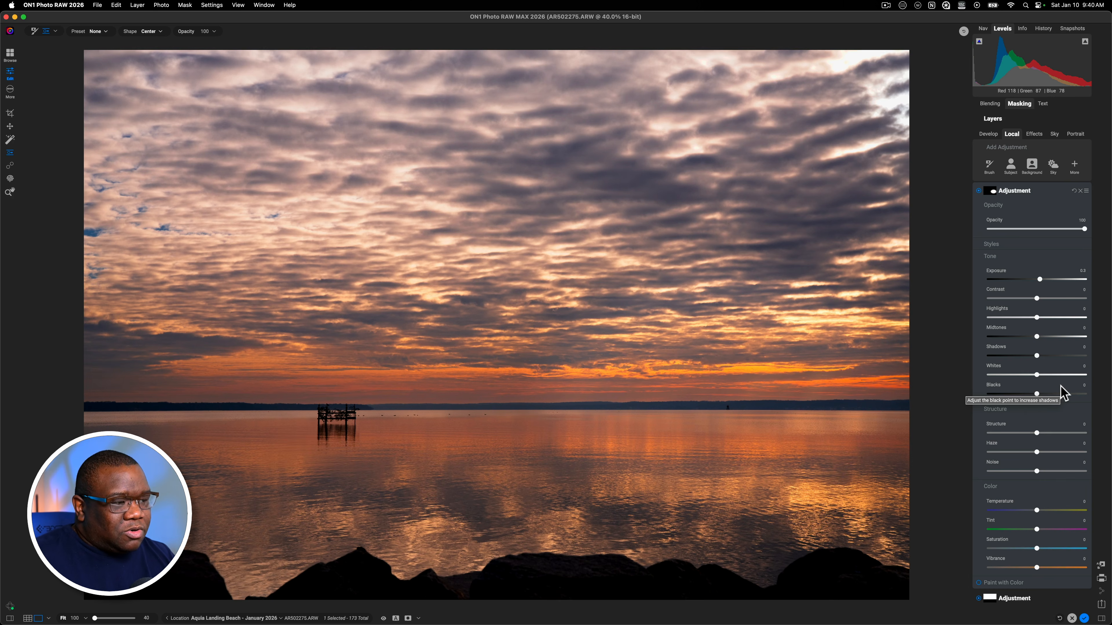
double_click(1038, 512)
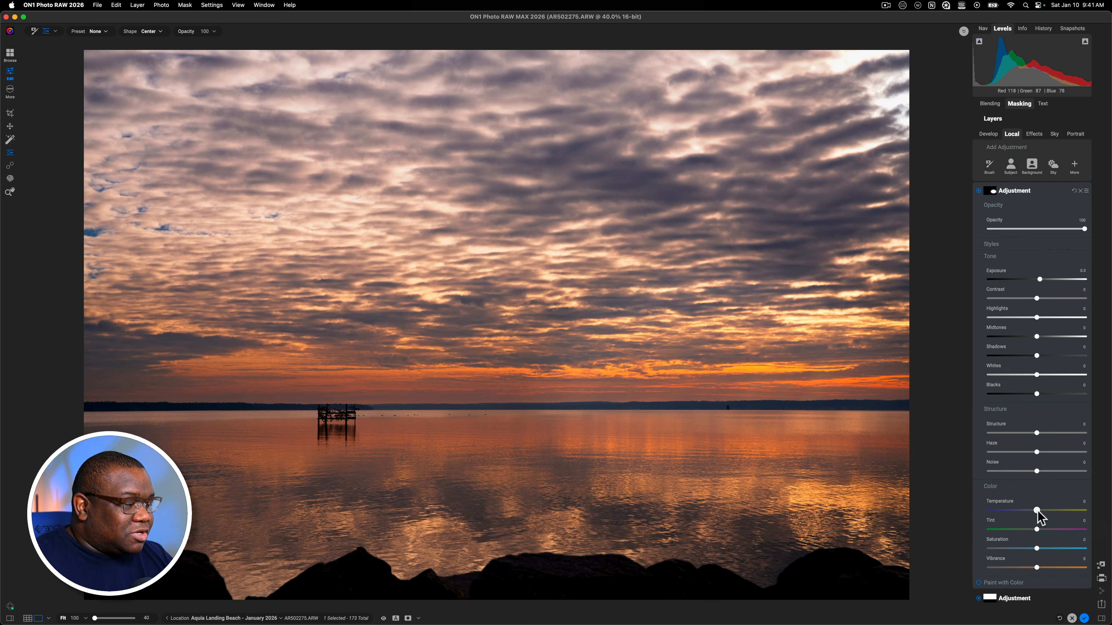
left_click(1039, 512)
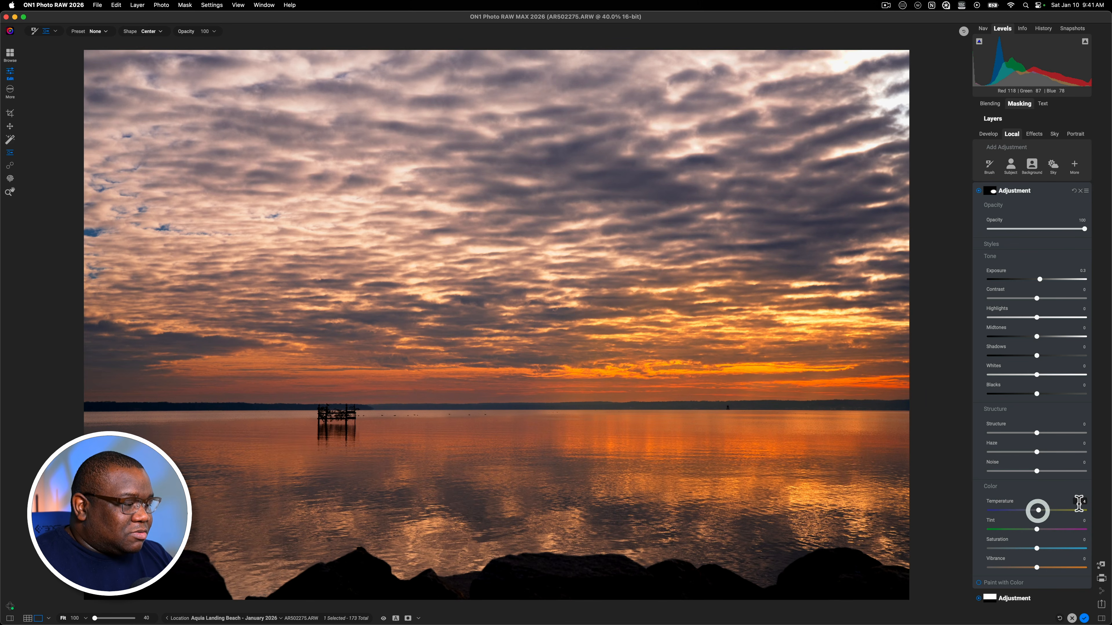
left_click(1082, 501)
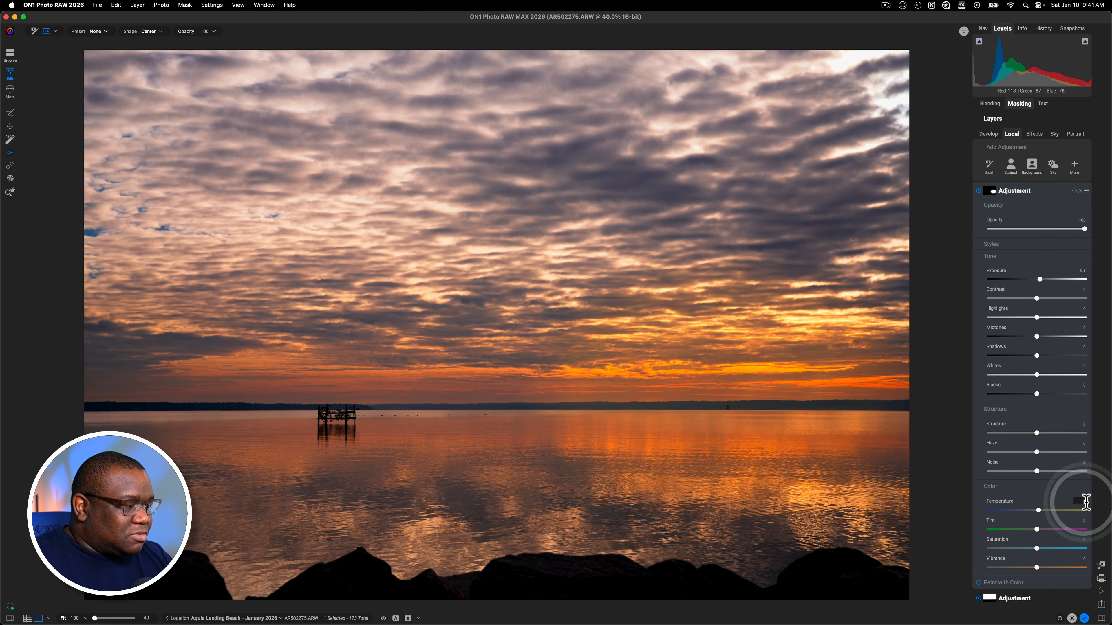
type("1")
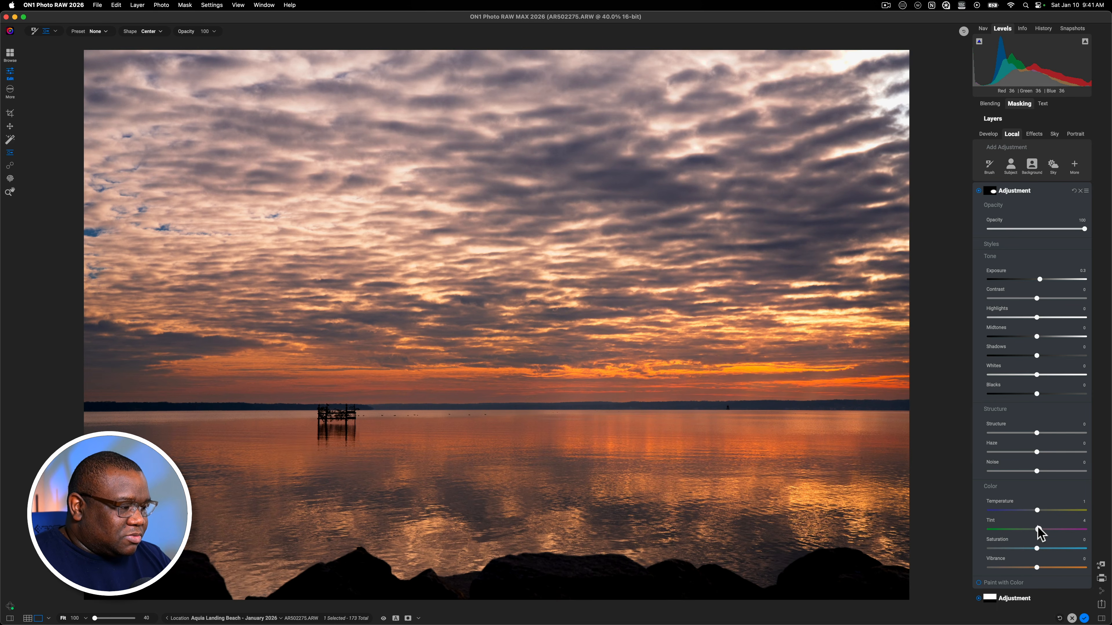
left_click(1036, 527)
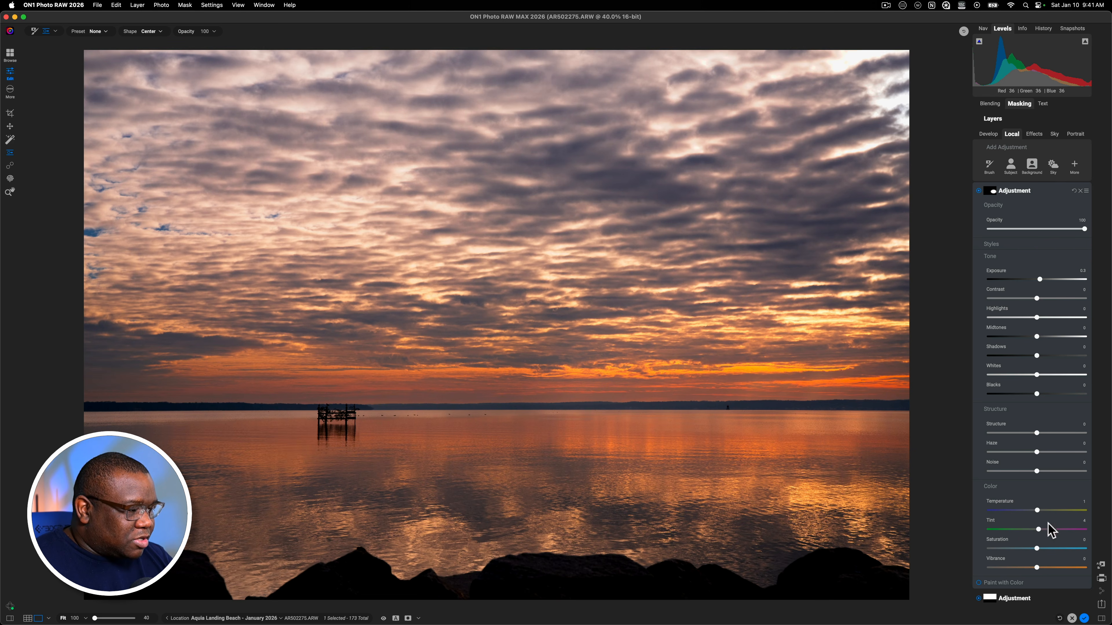
left_click_drag(1040, 566, 1043, 566)
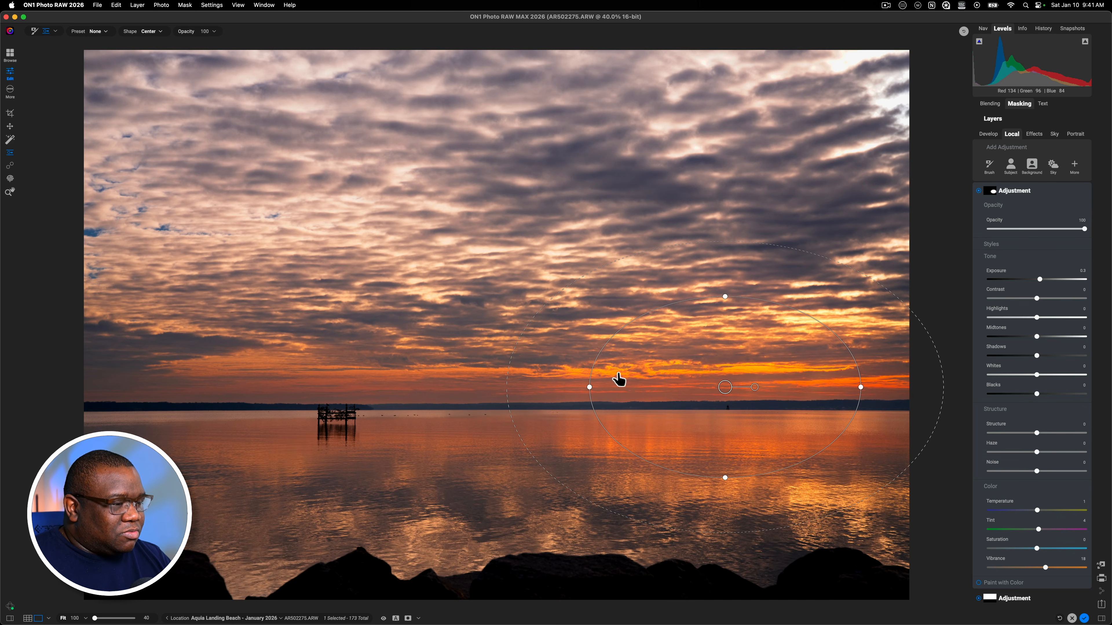
Flatten the oval mask over the sunset glow, recentre it with a wider feather, and compare the adjustment on and off.
left_click_drag(725, 296, 730, 350)
left_click_drag(726, 388, 742, 381)
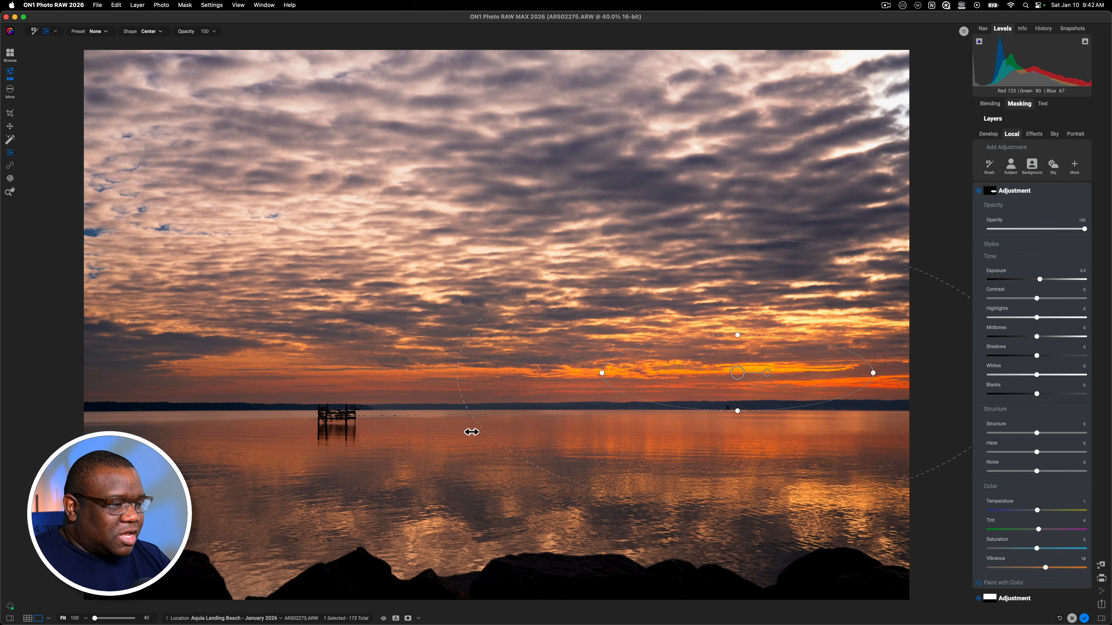
left_click(409, 440)
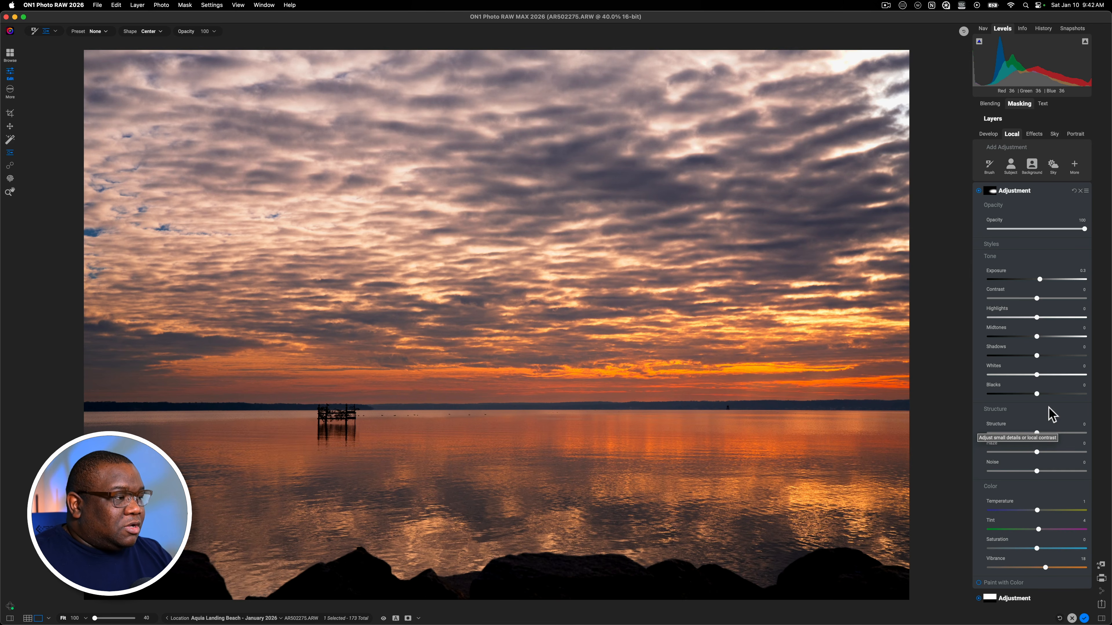
left_click(979, 192)
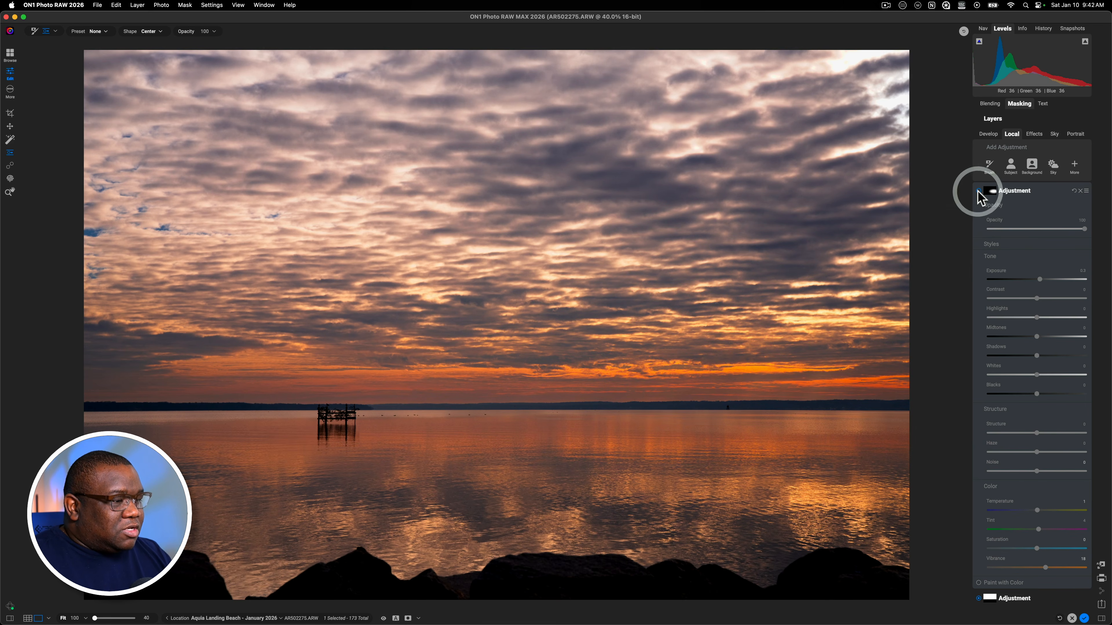
left_click(979, 192)
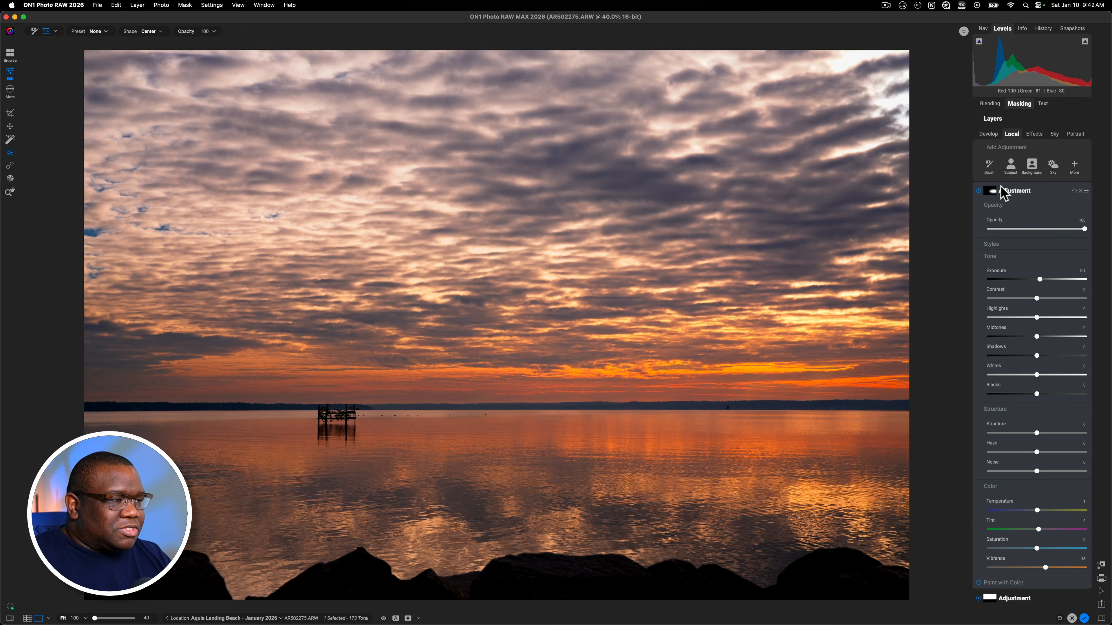
left_click(978, 192)
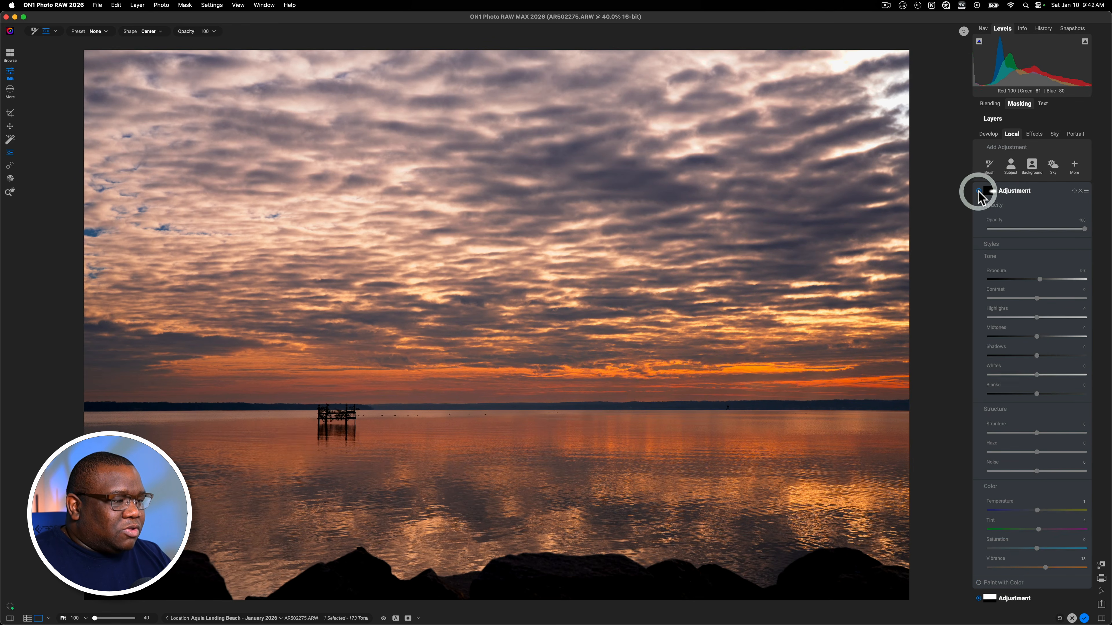
left_click(978, 192)
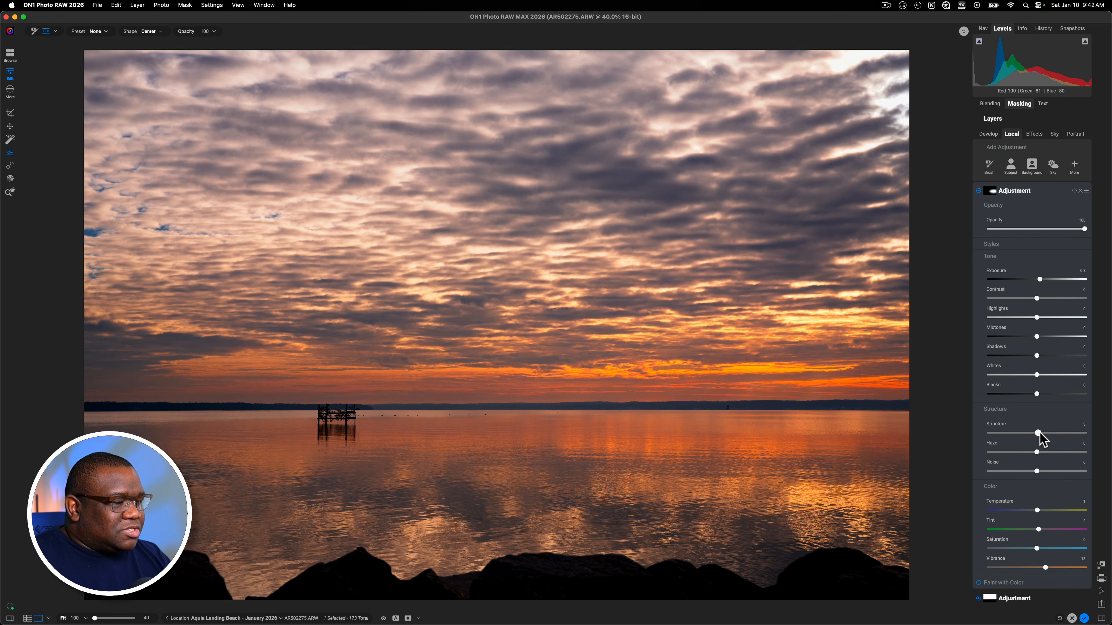
Test stronger Structure on the sunset glow adjustment, settle on about 26, and return to the effect filters.
left_click_drag(1052, 432, 1059, 433)
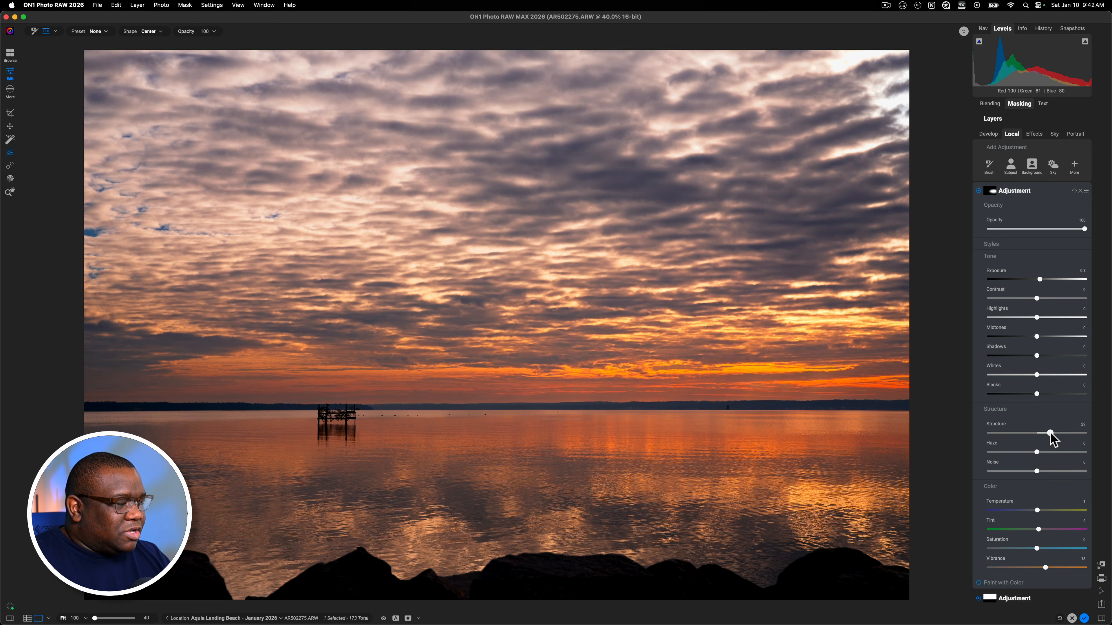
left_click(1050, 433)
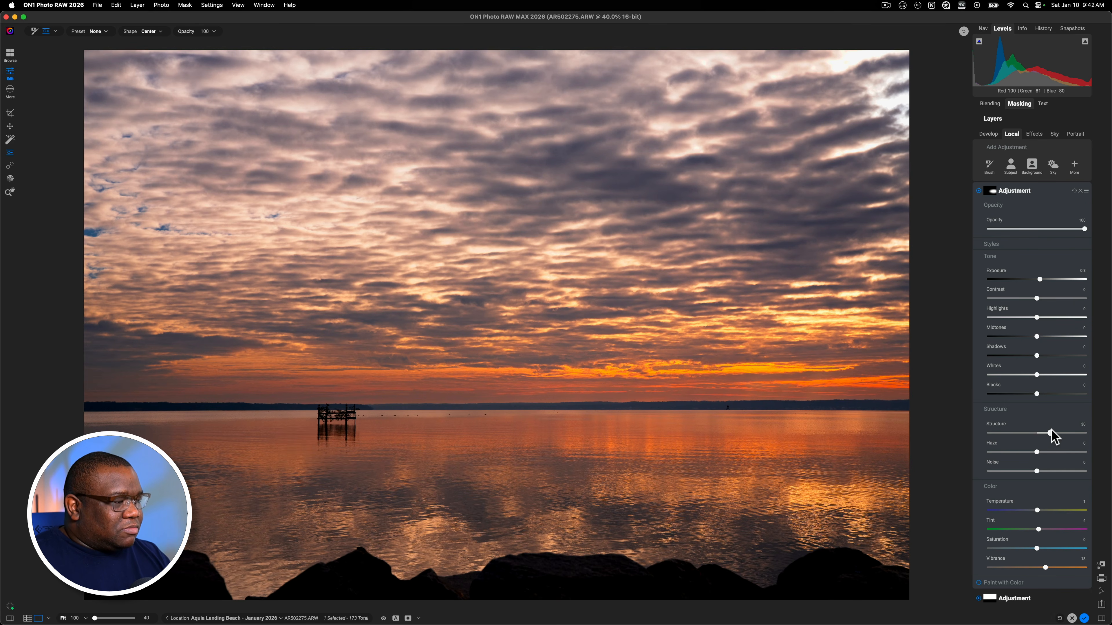
left_click_drag(1051, 433, 1086, 432)
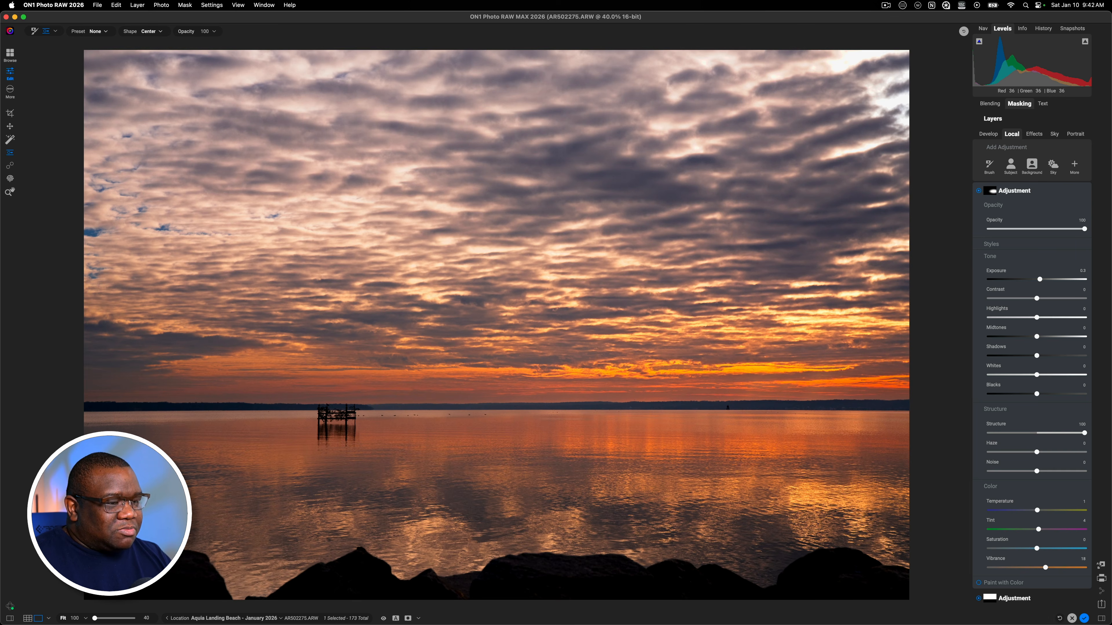
left_click(1049, 432)
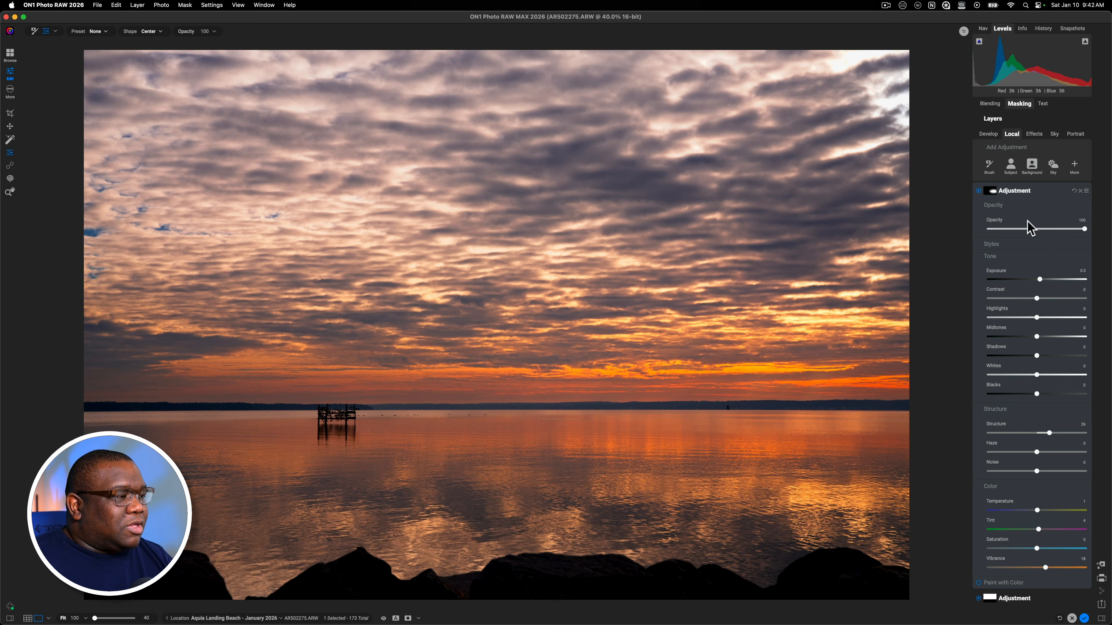
left_click(1044, 195)
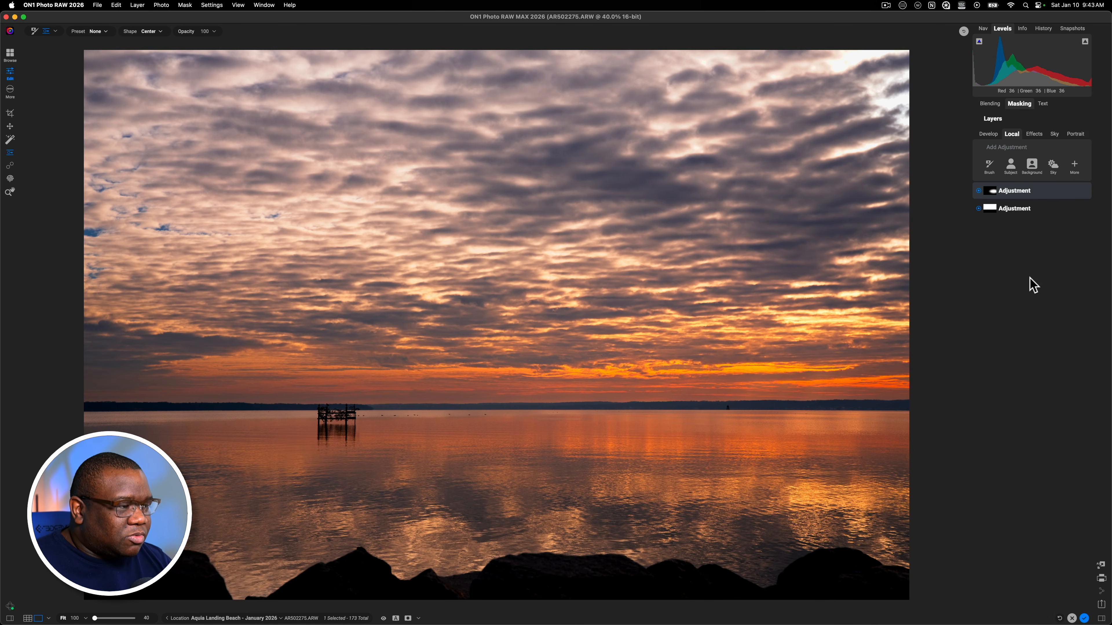
left_click(1034, 138)
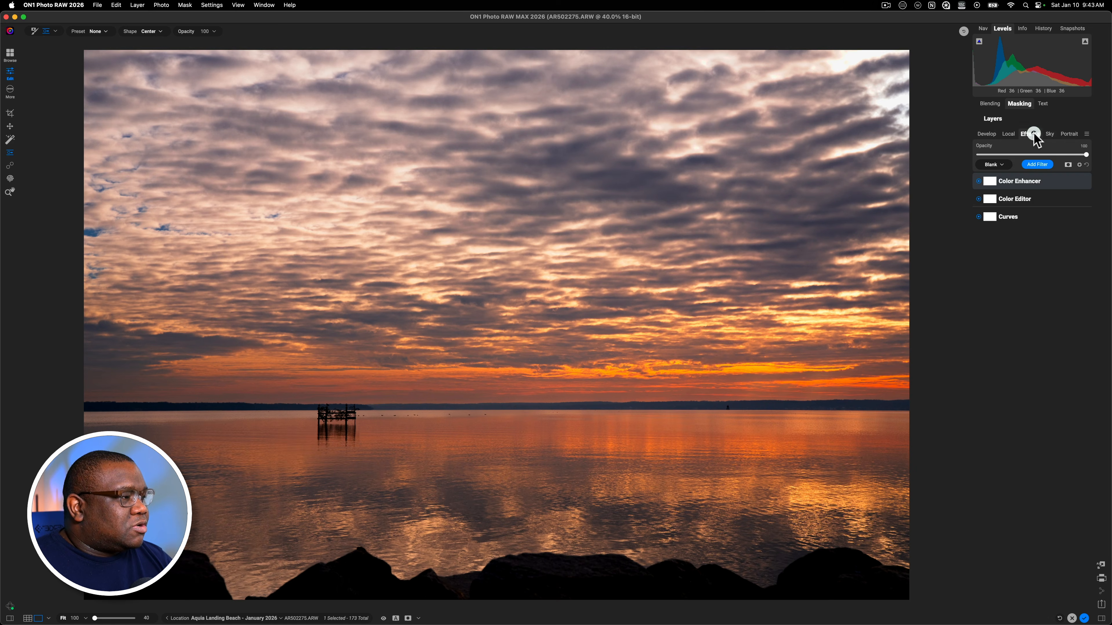
Add a Glow filter applied to the whole photo, with Amount about 38 and Halo about 27.
left_click(1037, 165)
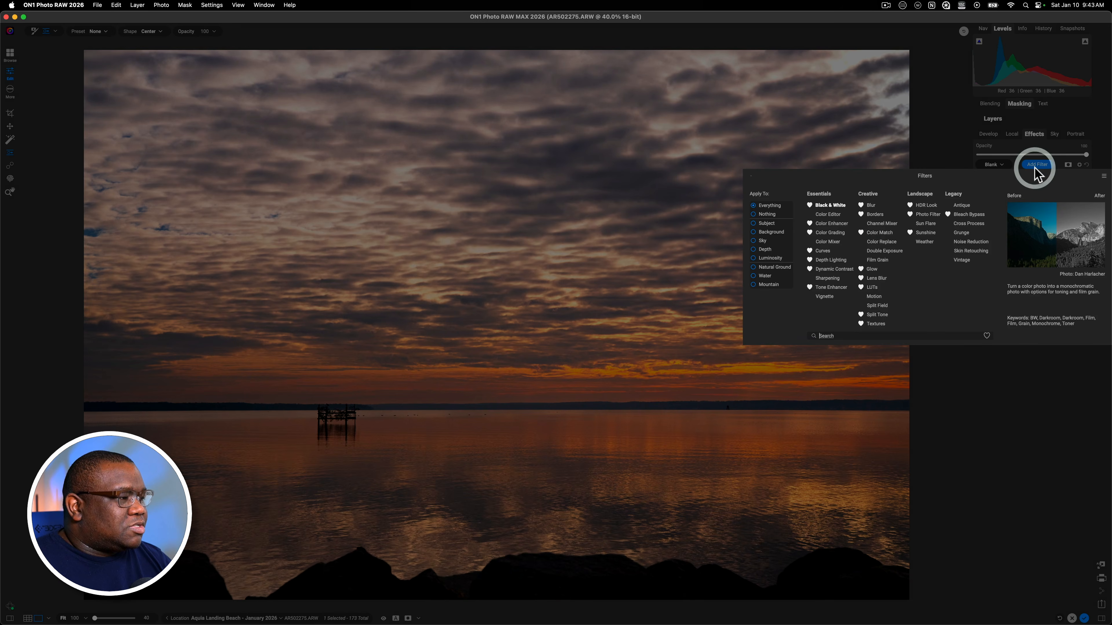
left_click(872, 269)
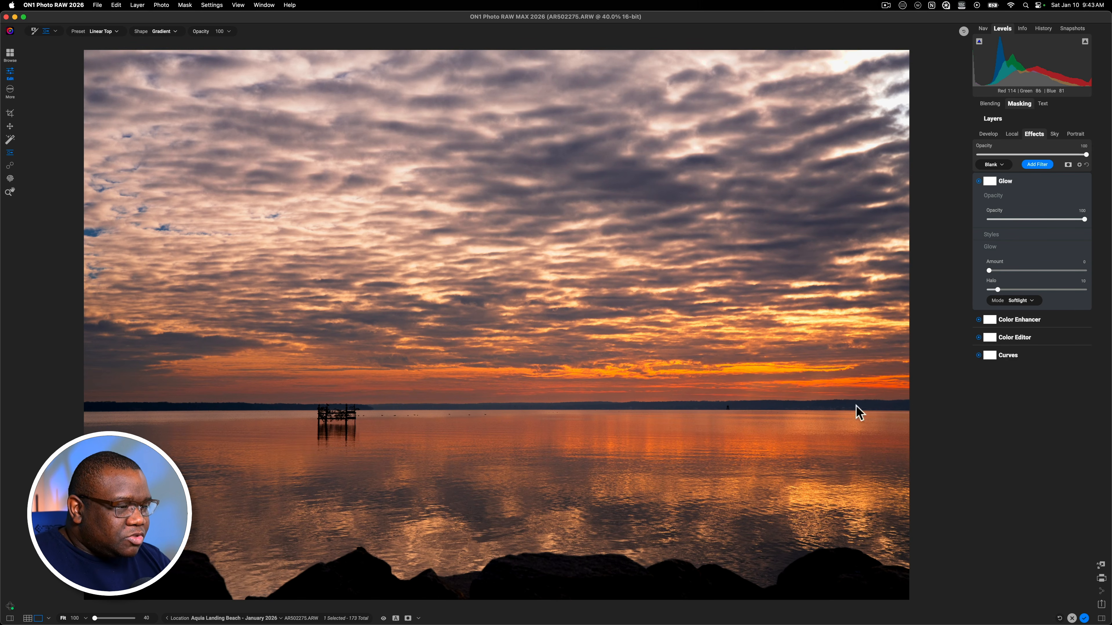
left_click_drag(999, 271, 1009, 271)
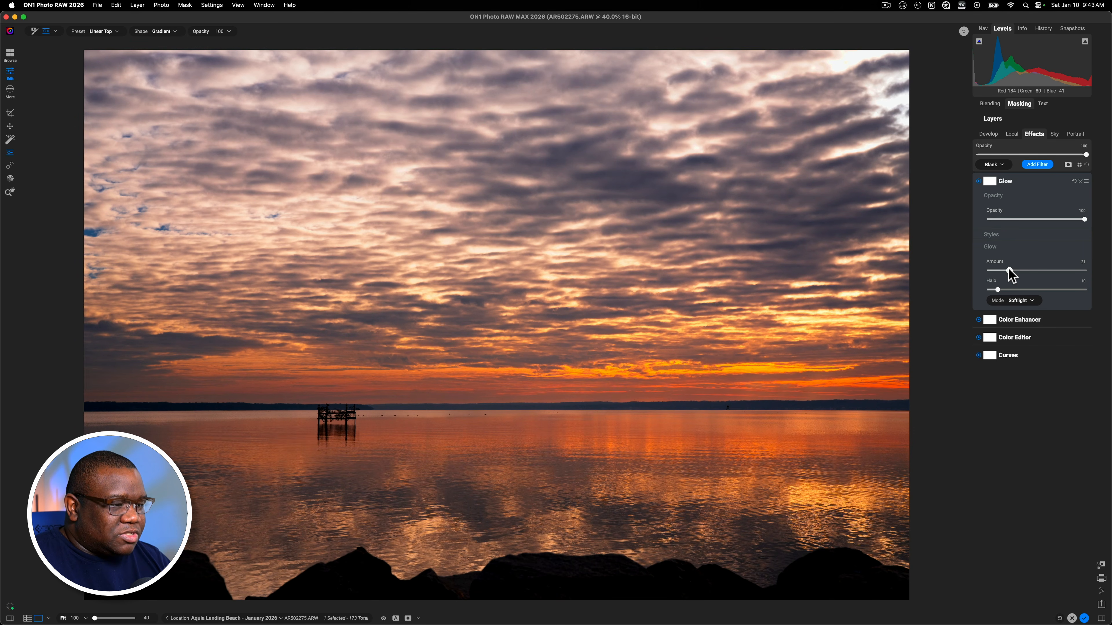
left_click_drag(997, 289, 1025, 270)
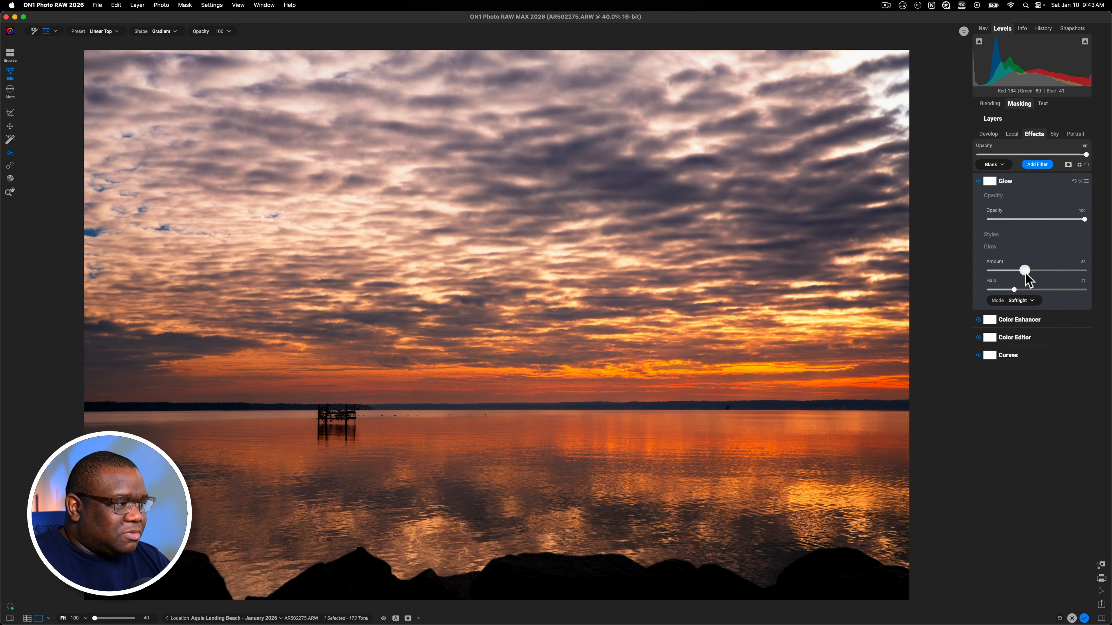
Reduce the Glow filter's opacity to about 55, compare it on and off, and collapse its settings.
left_click_drag(1084, 218, 1041, 221)
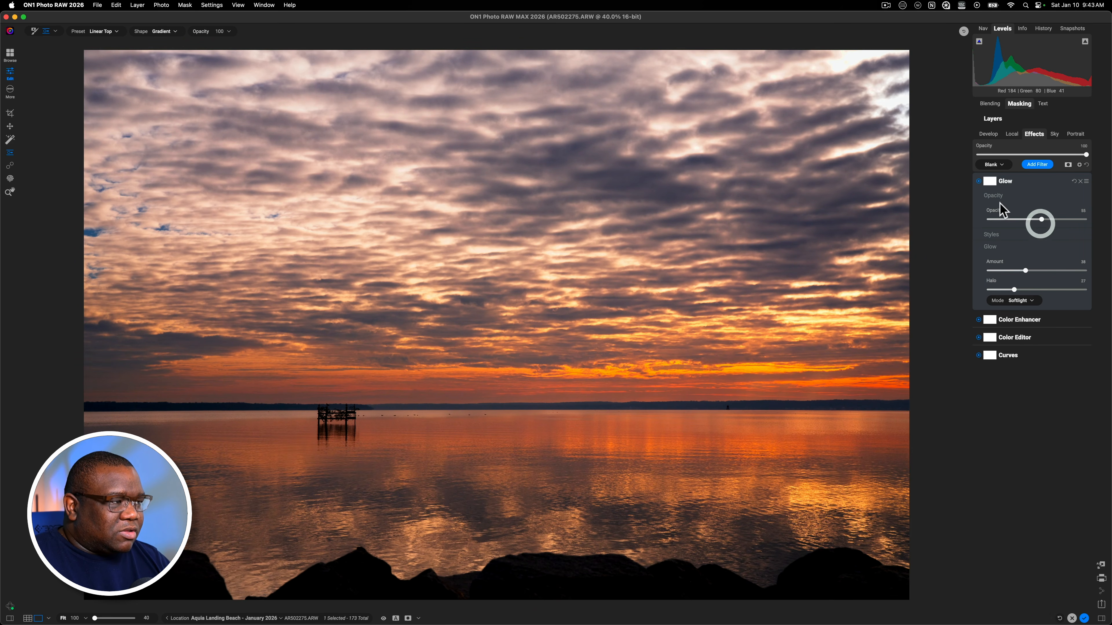
left_click(978, 181)
left_click(978, 181)
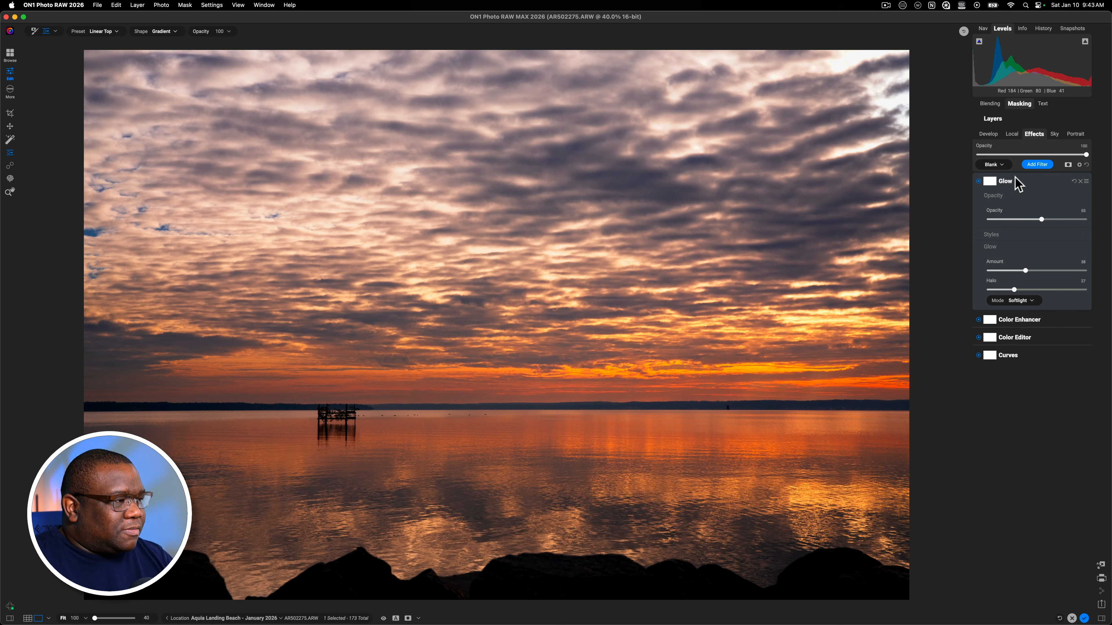
left_click(1032, 182)
Add a Big Softy Vignette filter, check its edge with Feather 0, and set Size to about 45 with Feather 100.
left_click(1033, 166)
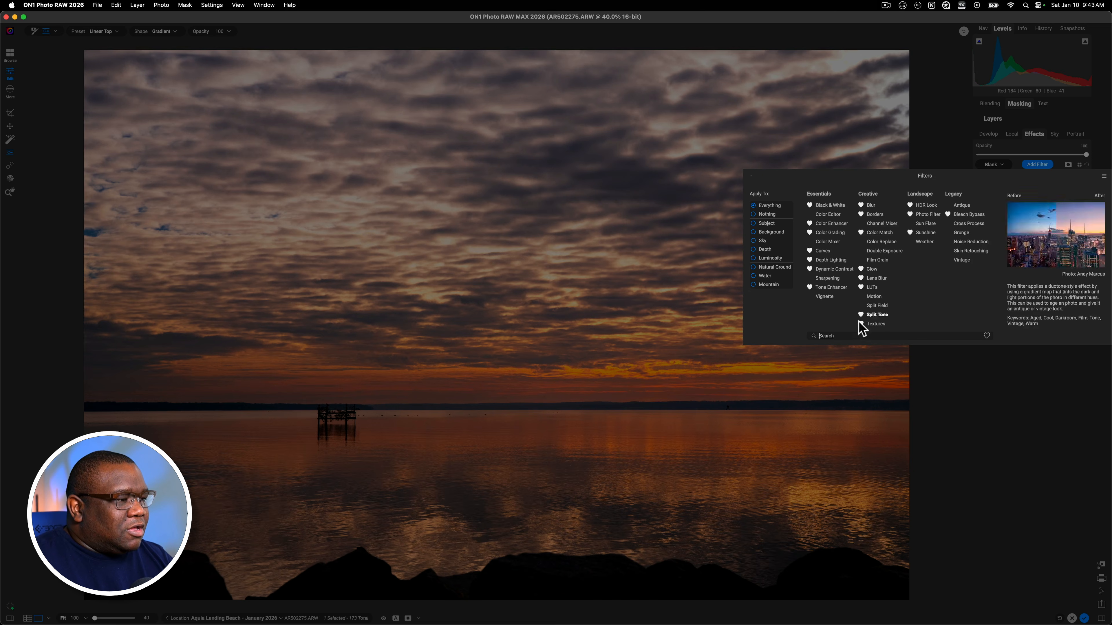
left_click(824, 297)
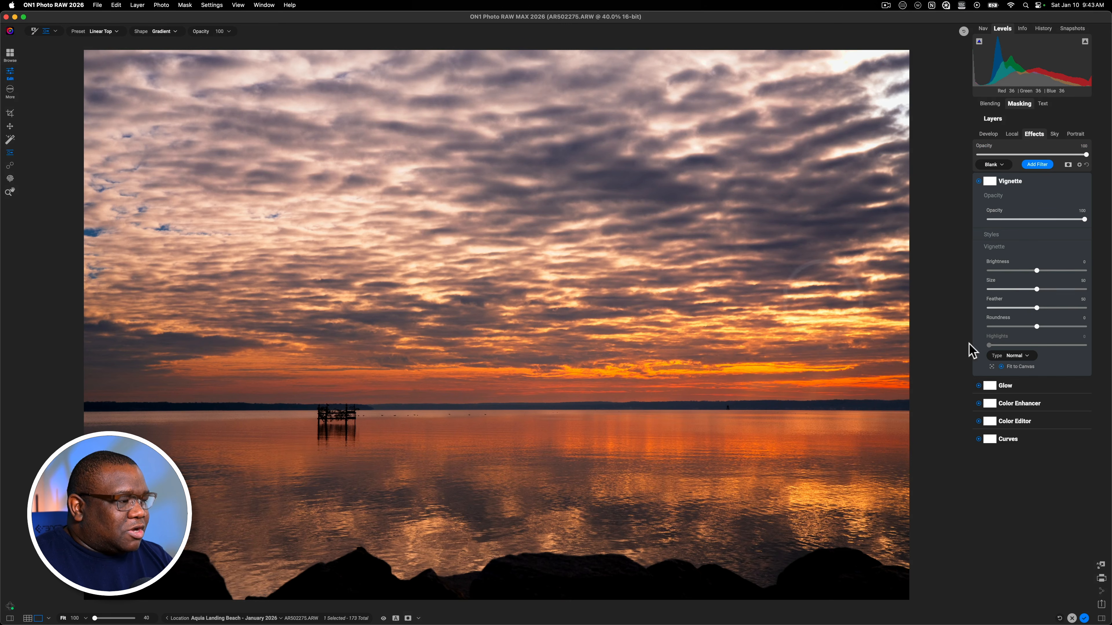
left_click(1039, 233)
left_click(1036, 254)
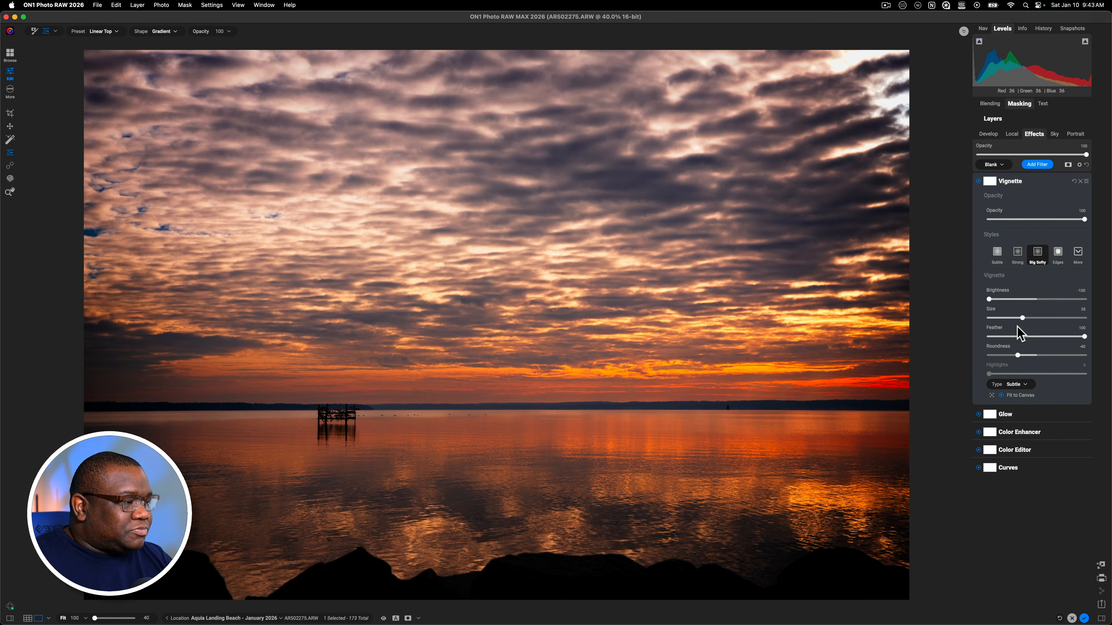
left_click_drag(1082, 336, 886, 356)
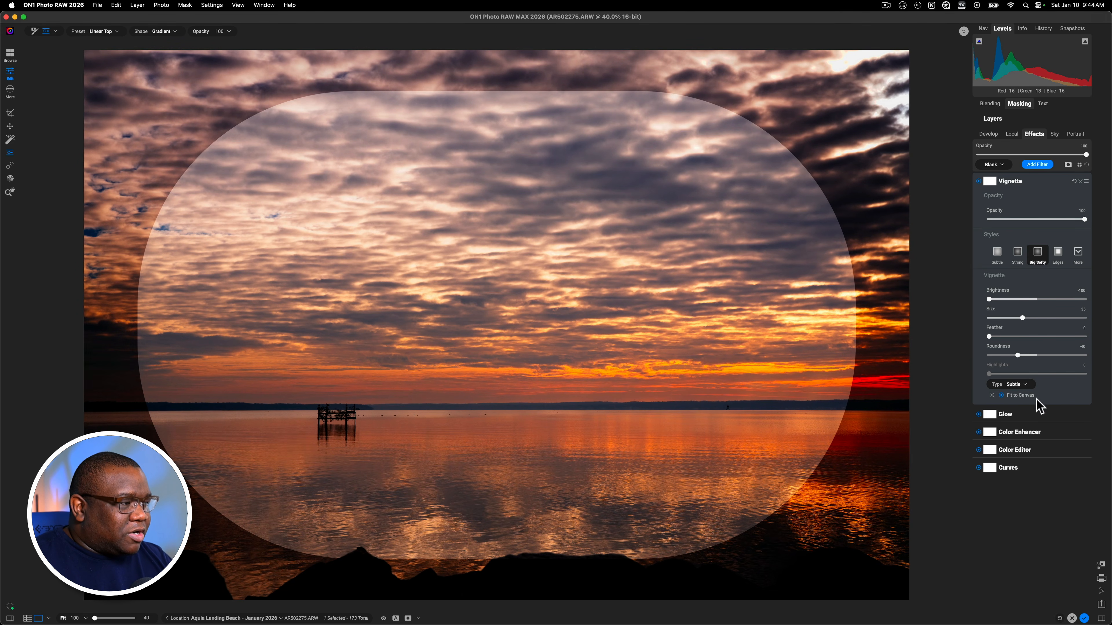
left_click_drag(1023, 319, 1090, 337)
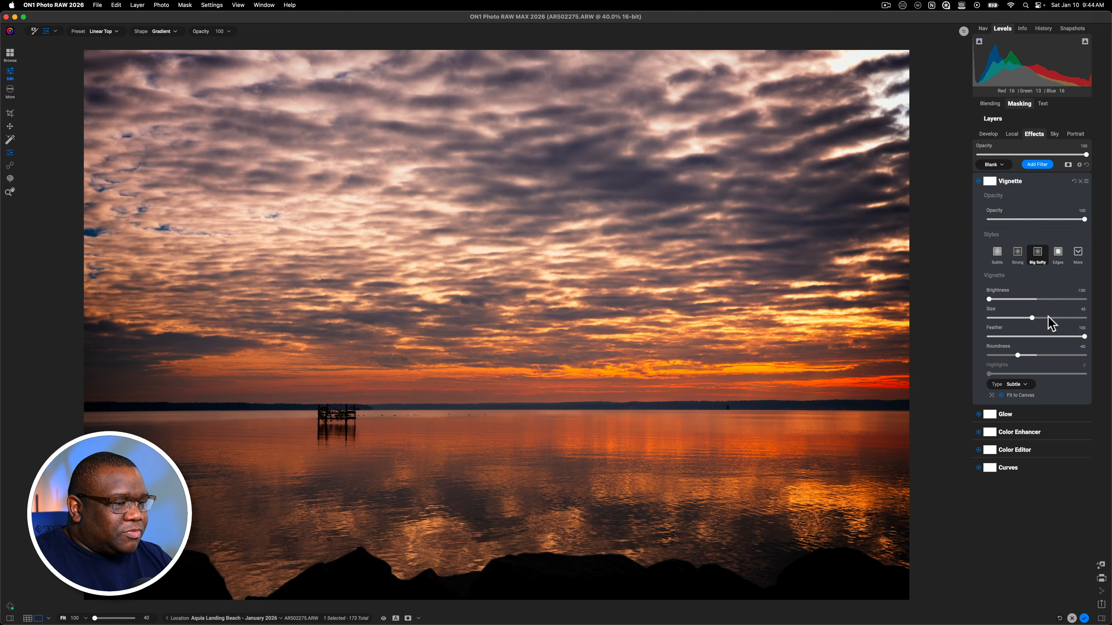
Fade the vignette in from zero opacity to about 46 and compare the photo with it on and off.
left_click_drag(1084, 219, 972, 222)
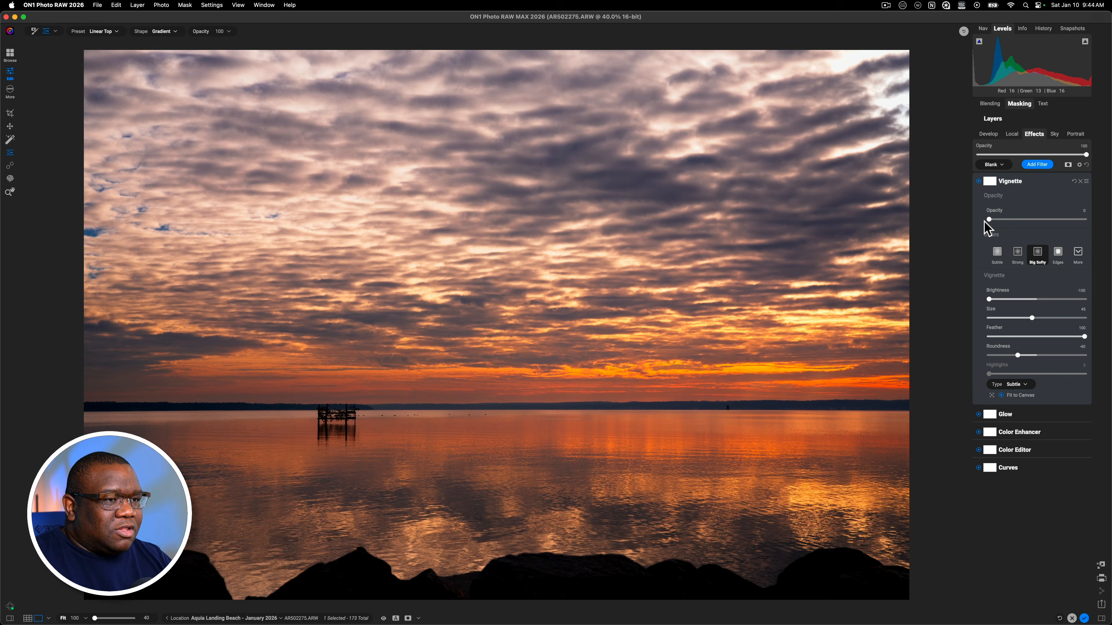
left_click_drag(1000, 221, 1032, 222)
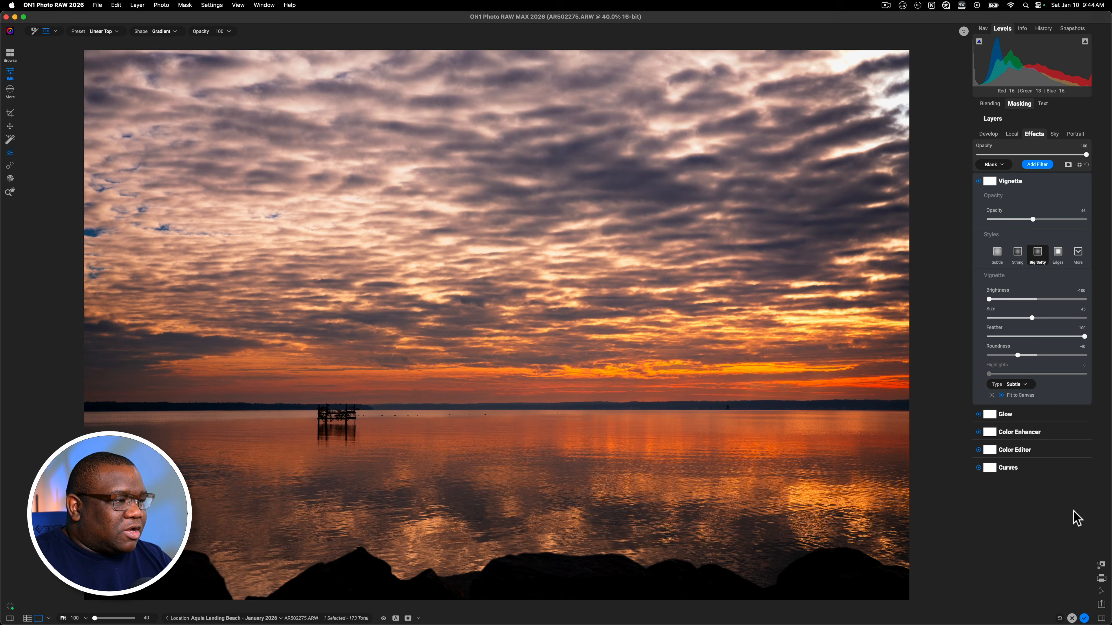
left_click(977, 181)
left_click(978, 181)
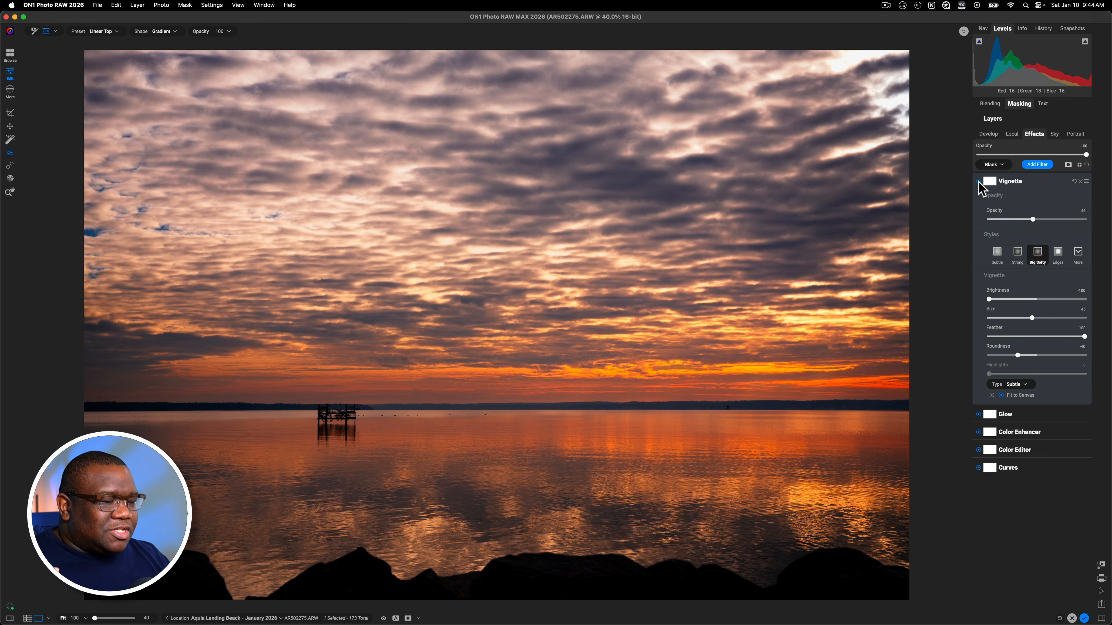